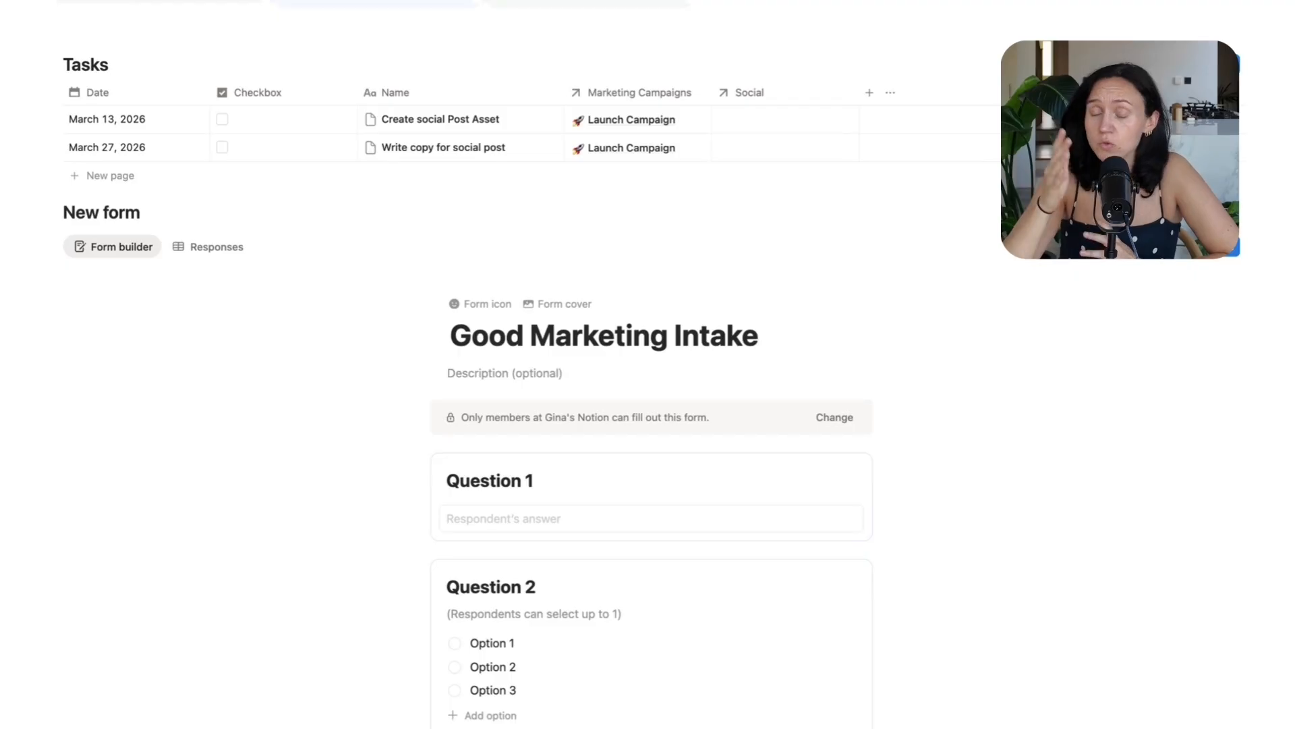
# Rename the first form question to Company Name and open its question options
pyautogui.click(545, 481)
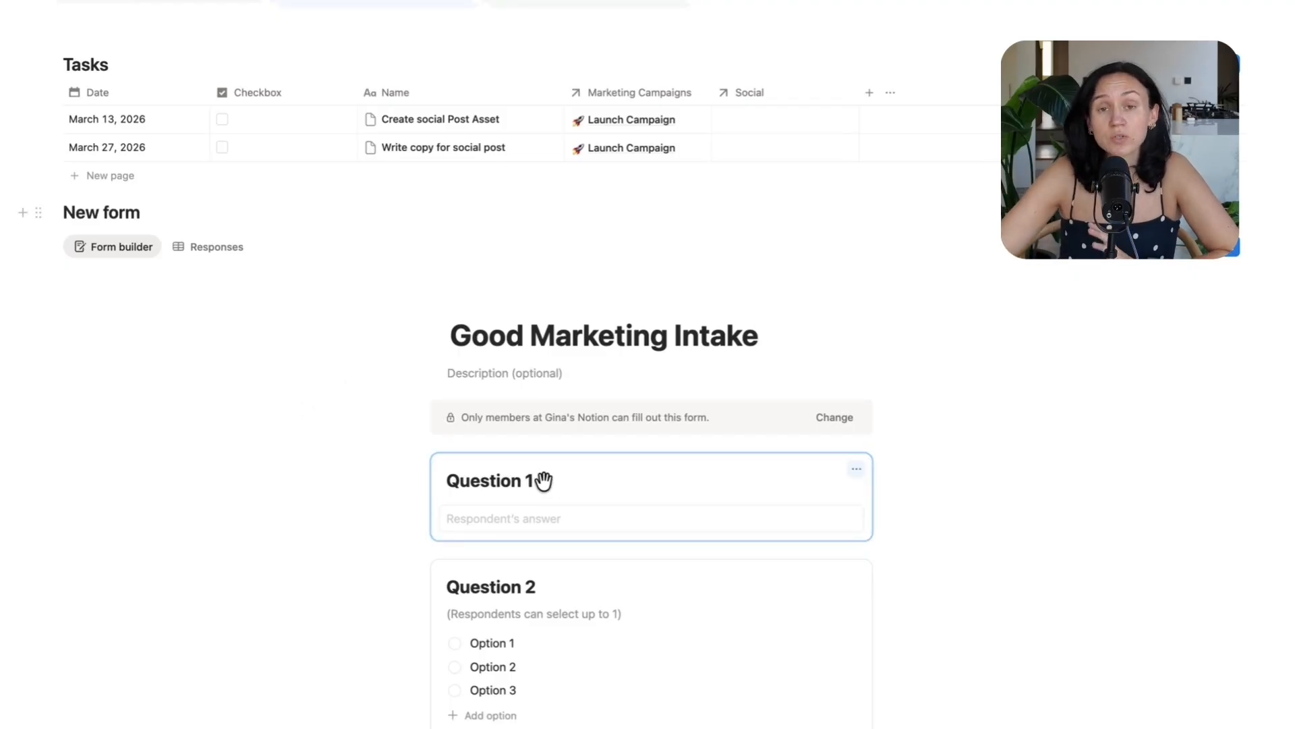
pyautogui.tripleClick(518, 482)
pyautogui.write('Com')
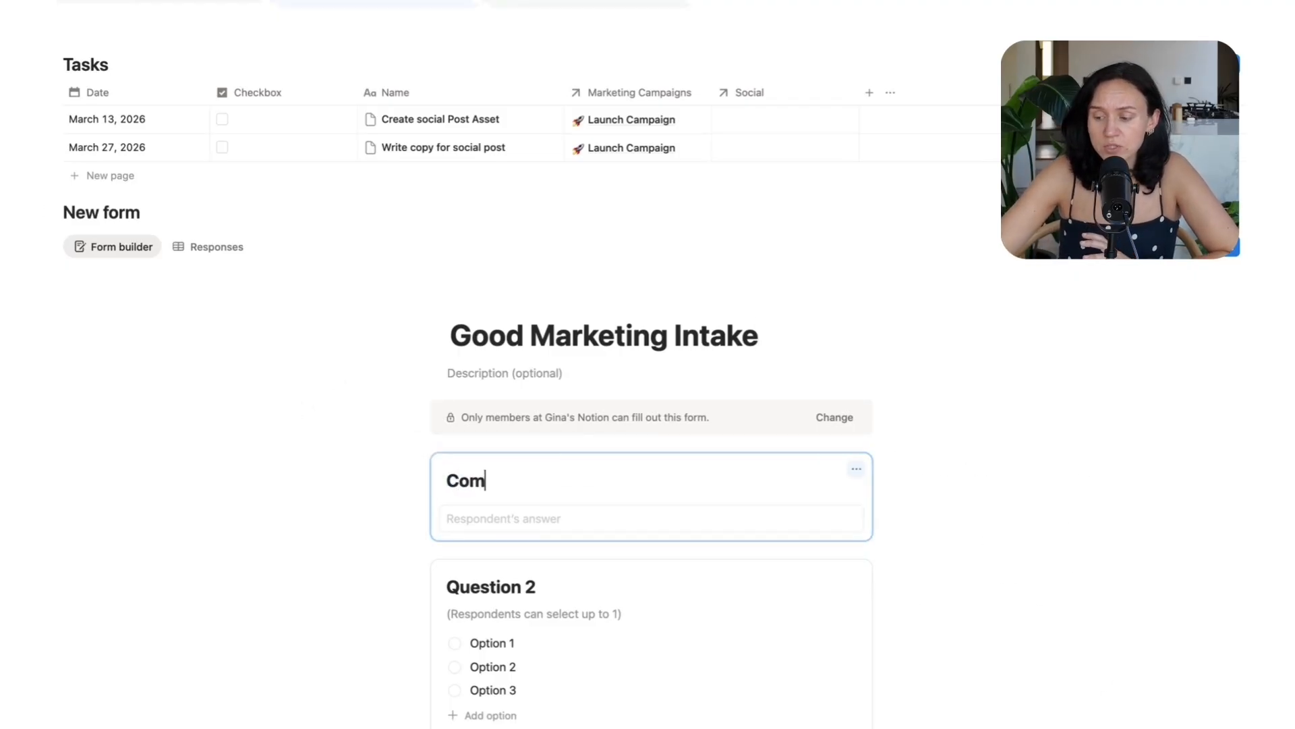
pyautogui.click(856, 468)
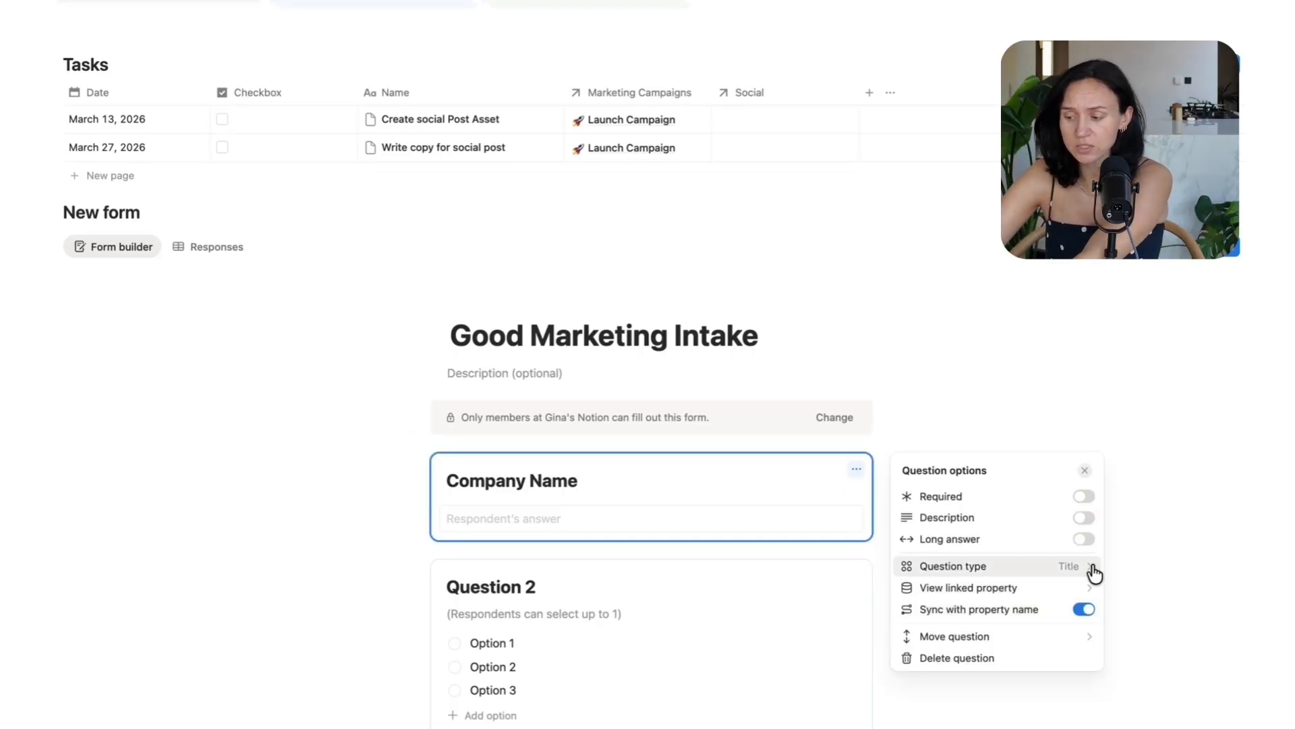
pyautogui.moveTo(1090, 570)
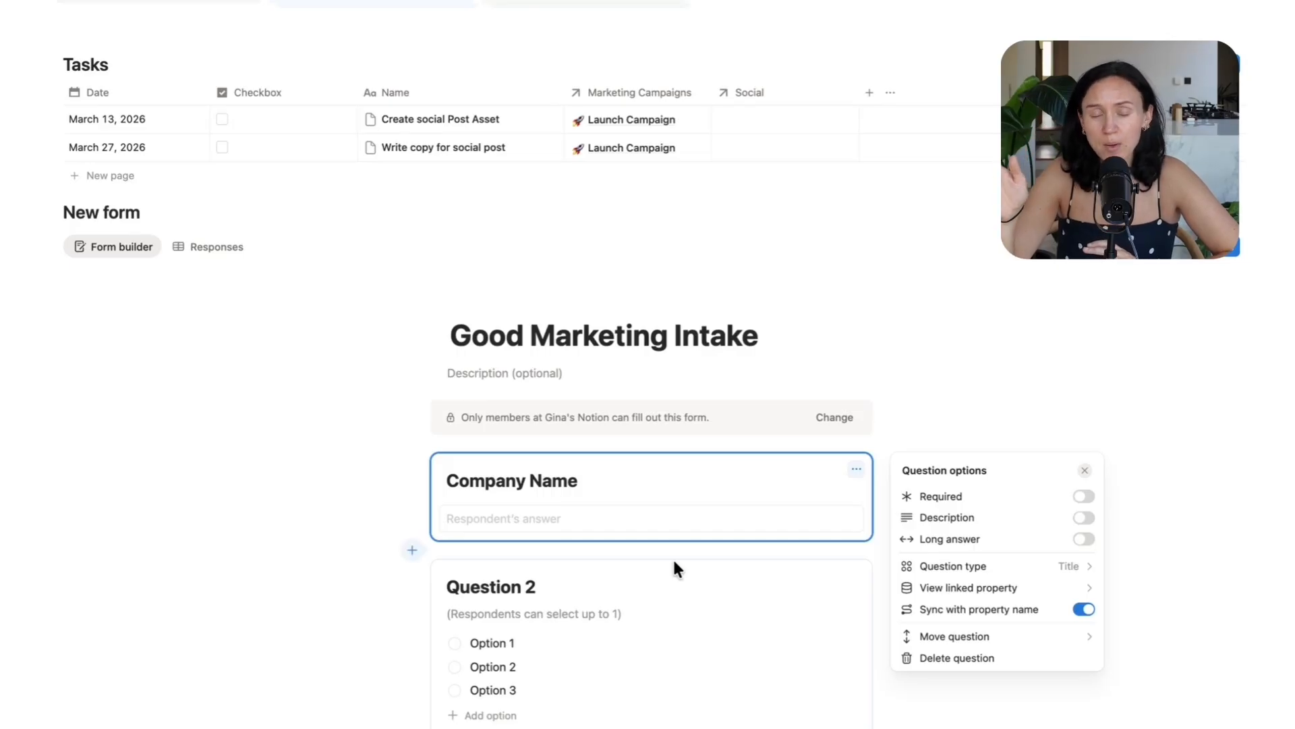
# Set up the following form questions as Website, Primary Contact and Company Address
pyautogui.click(548, 589)
pyautogui.scroll(-3, 548, 589)
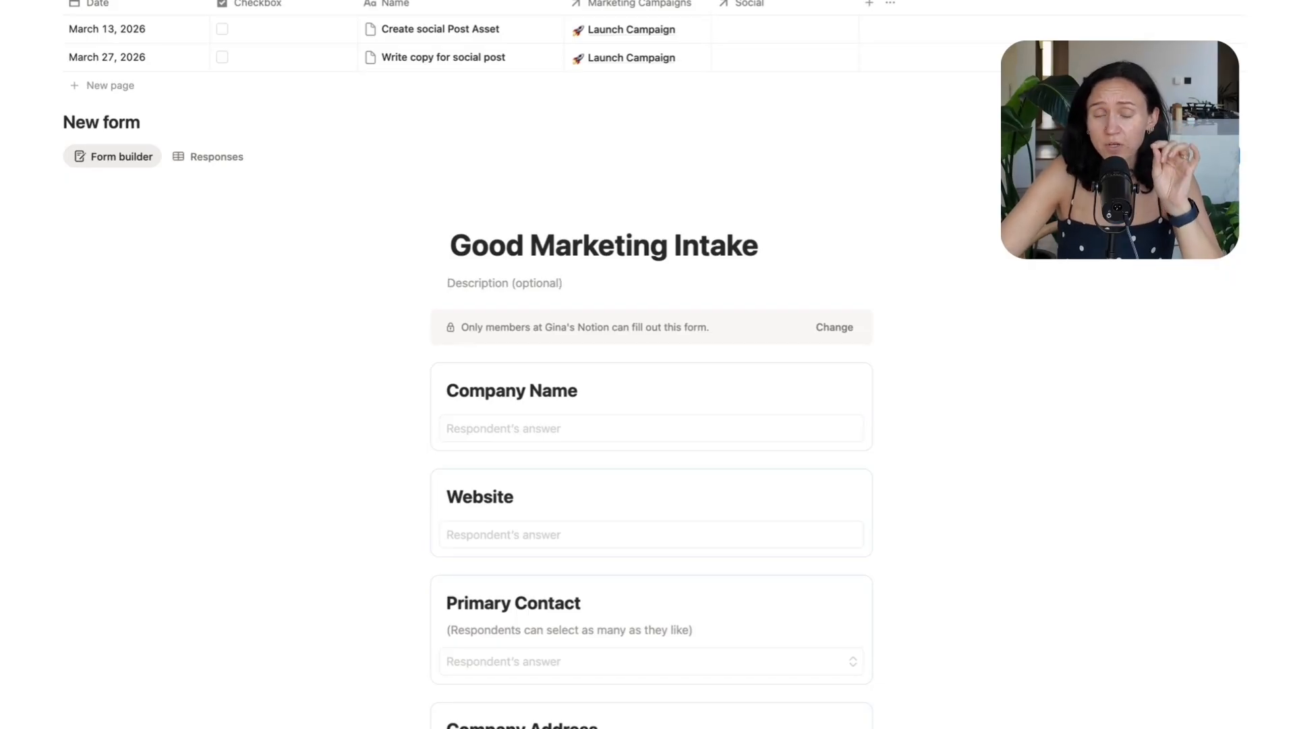
# Copy the intake form's share link and open it in a new browser tab
pyautogui.click(1207, 156)
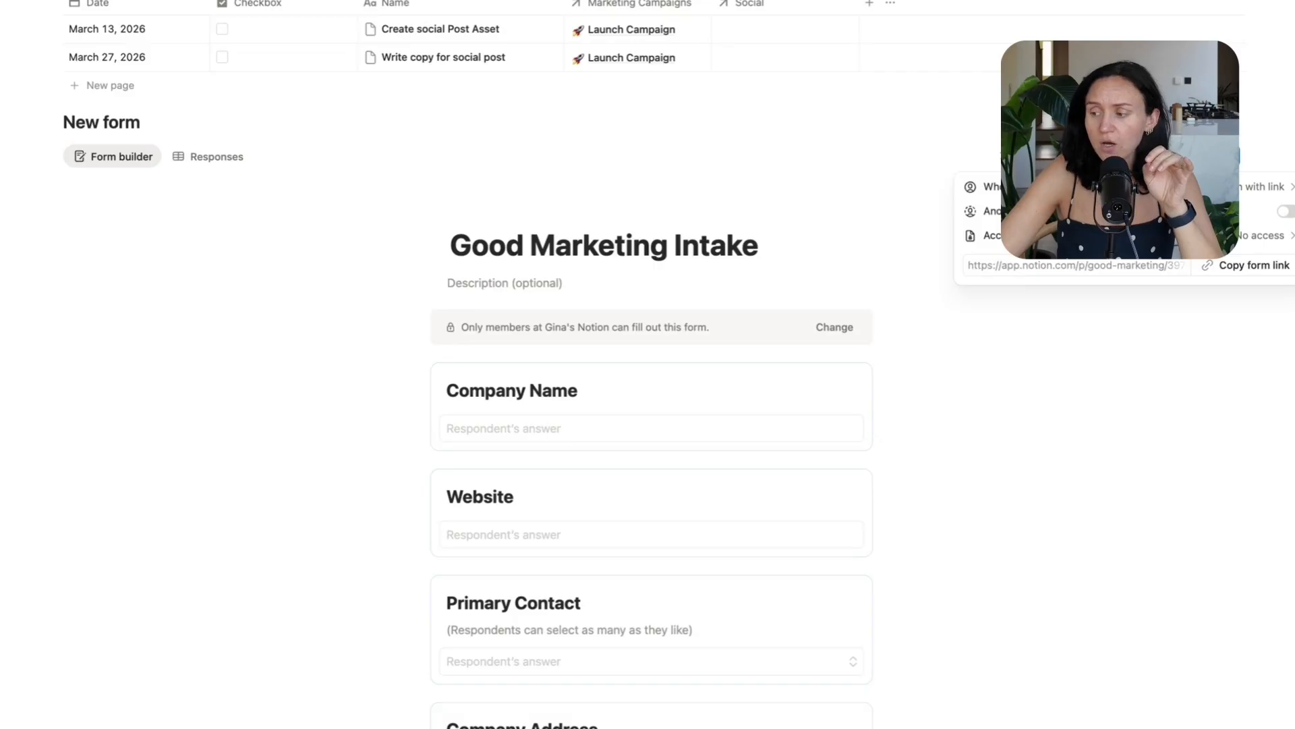
pyautogui.click(1259, 266)
pyautogui.press('super+t')
pyautogui.press('super+v')
pyautogui.press('Return')
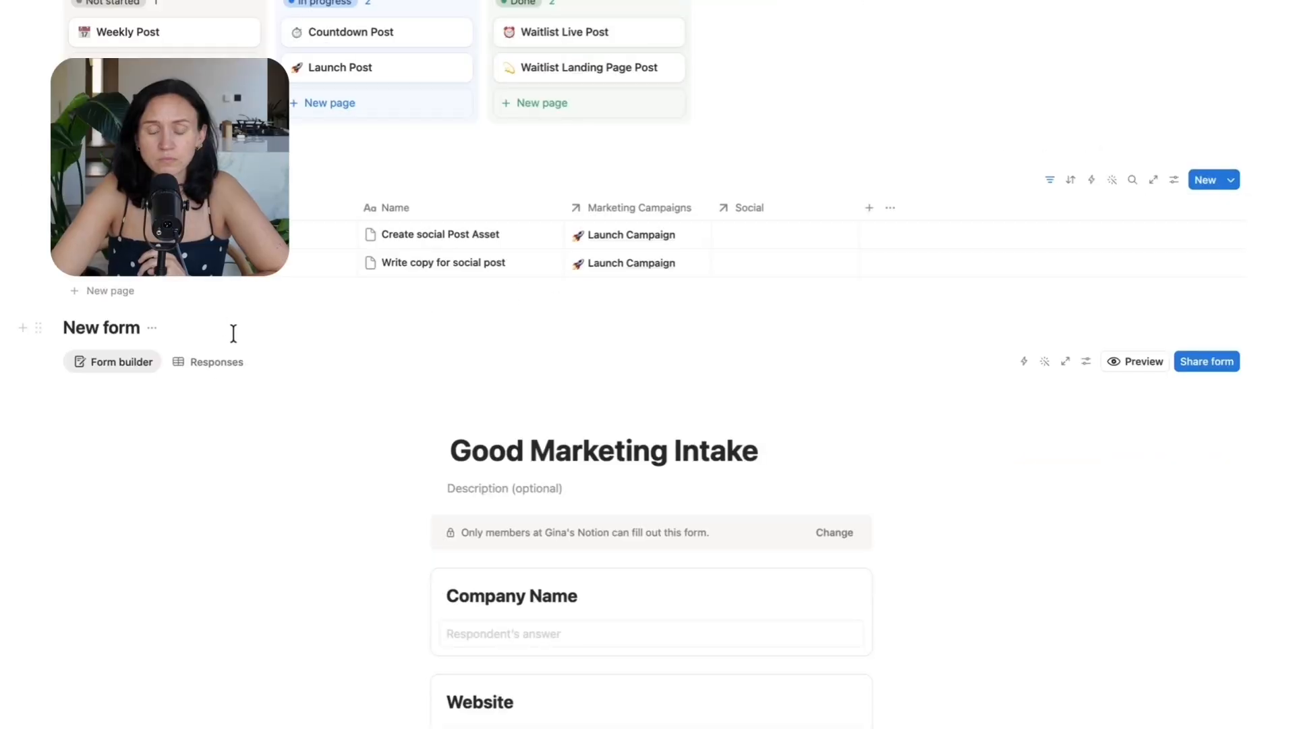
# Add a Status property to the form's Responses table and look at its status options
pyautogui.click(209, 363)
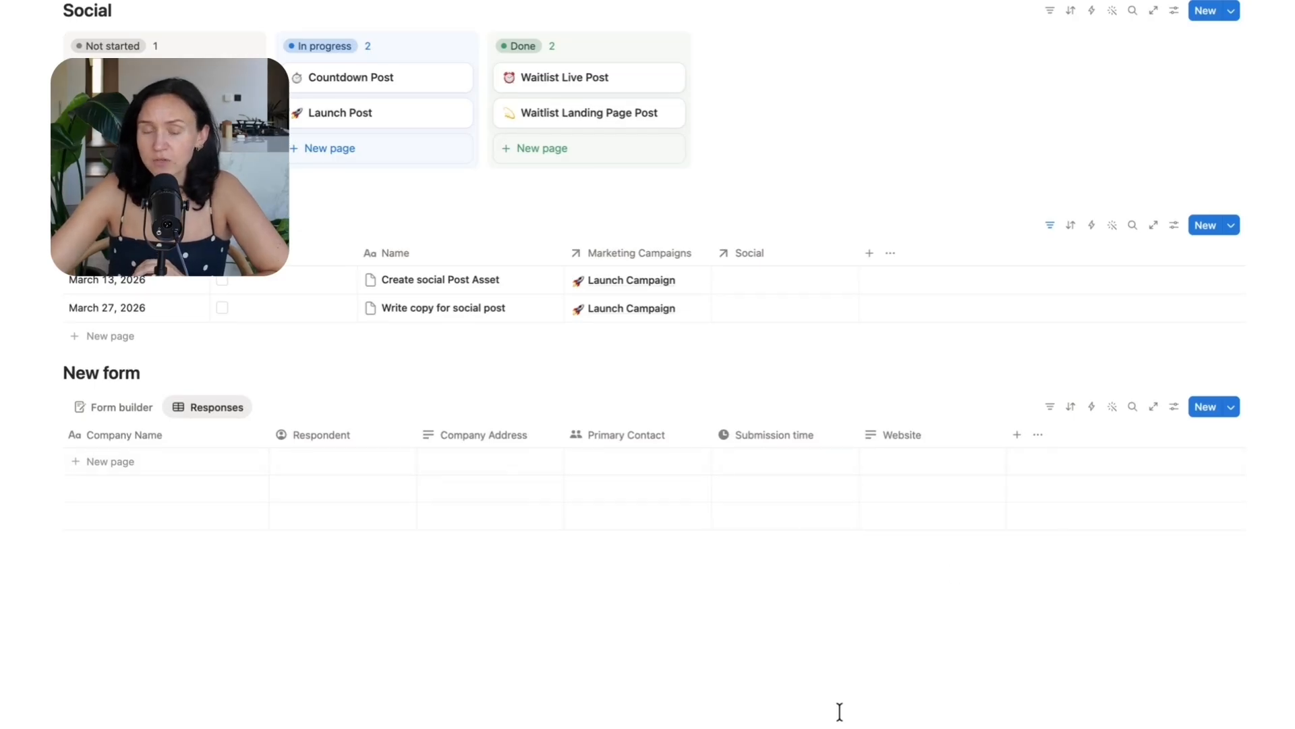
pyautogui.click(1014, 435)
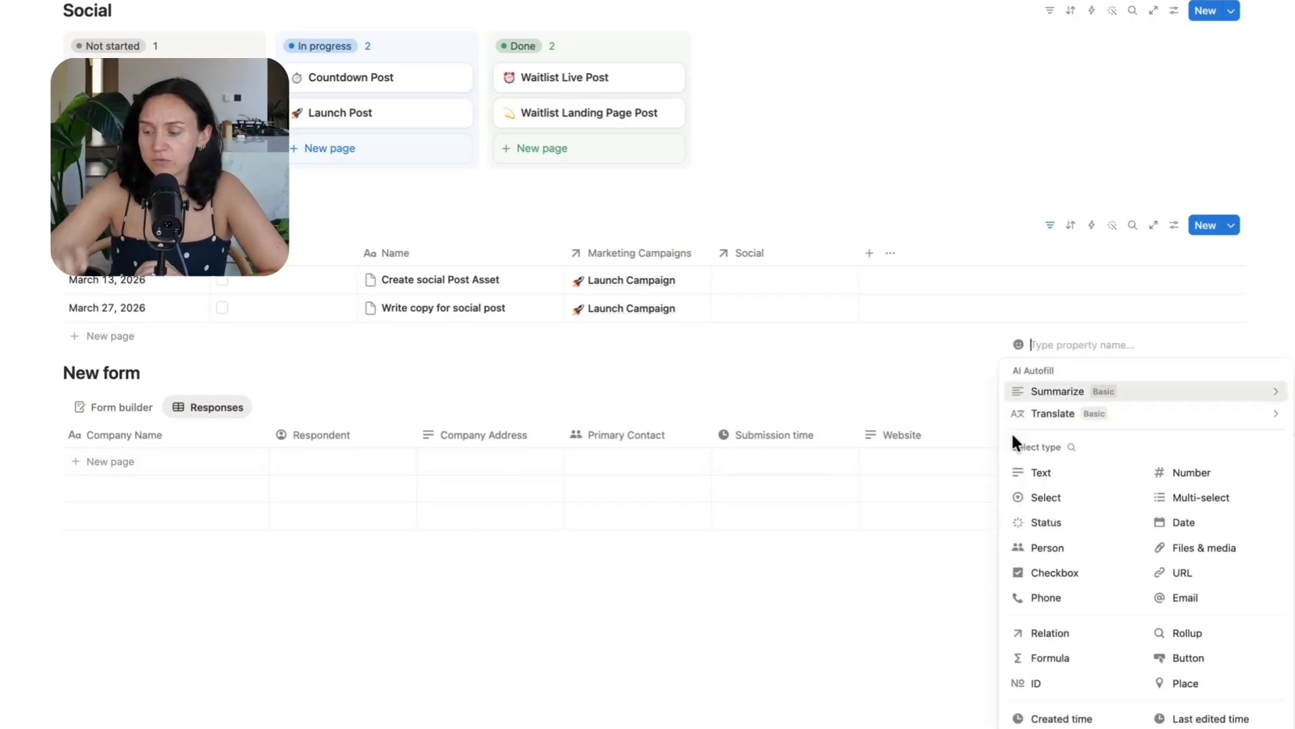
pyautogui.click(1069, 528)
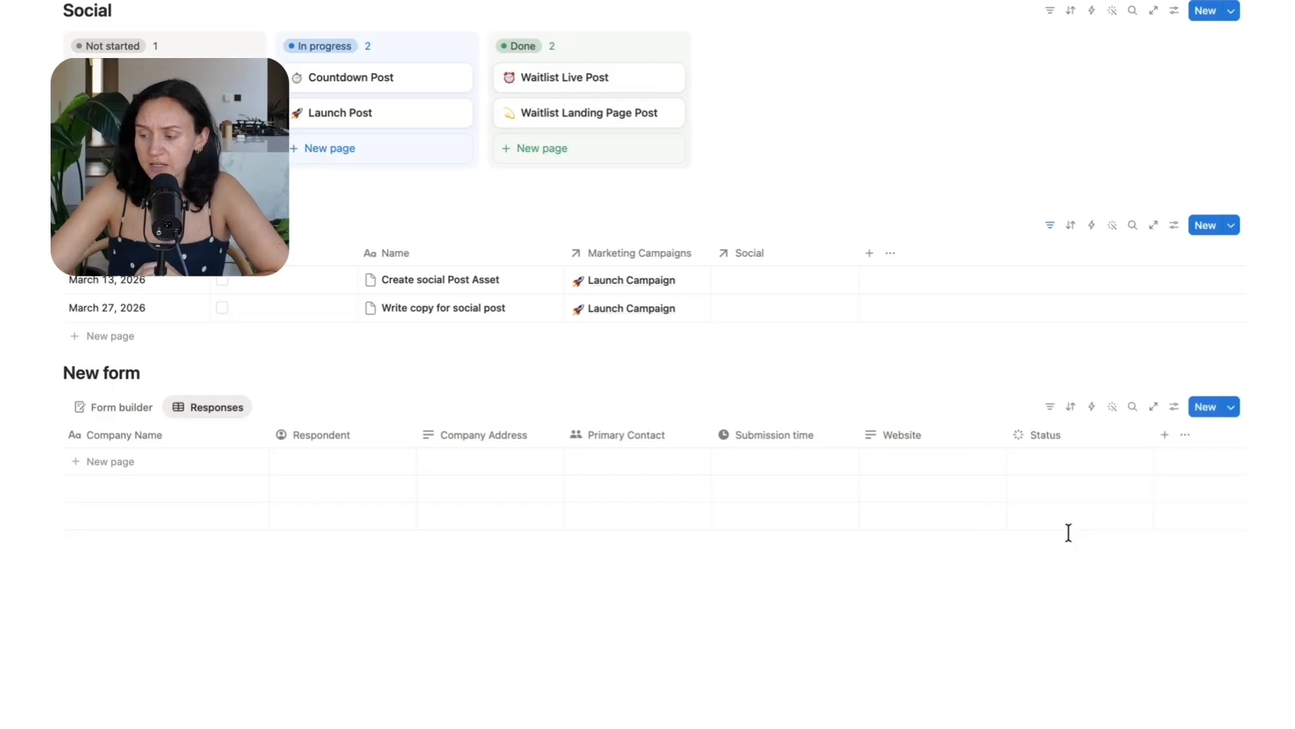
pyautogui.click(1048, 437)
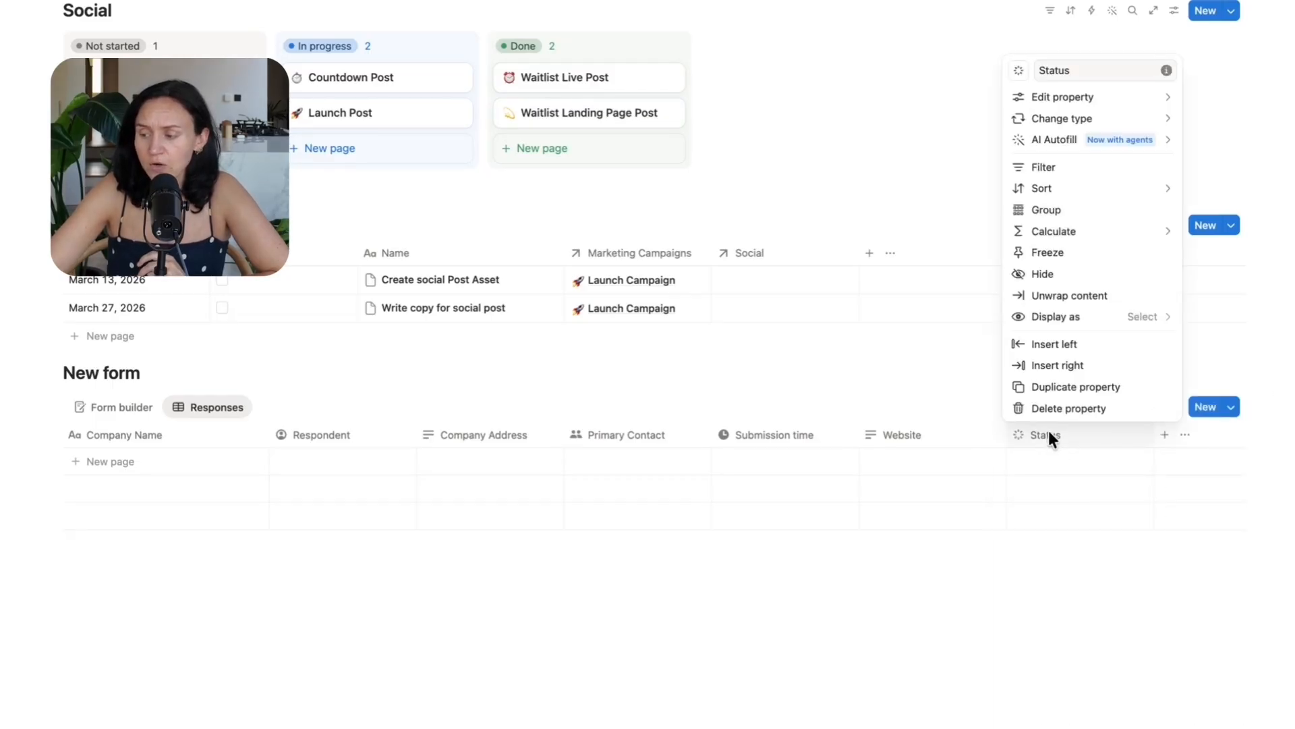
pyautogui.moveTo(1093, 101)
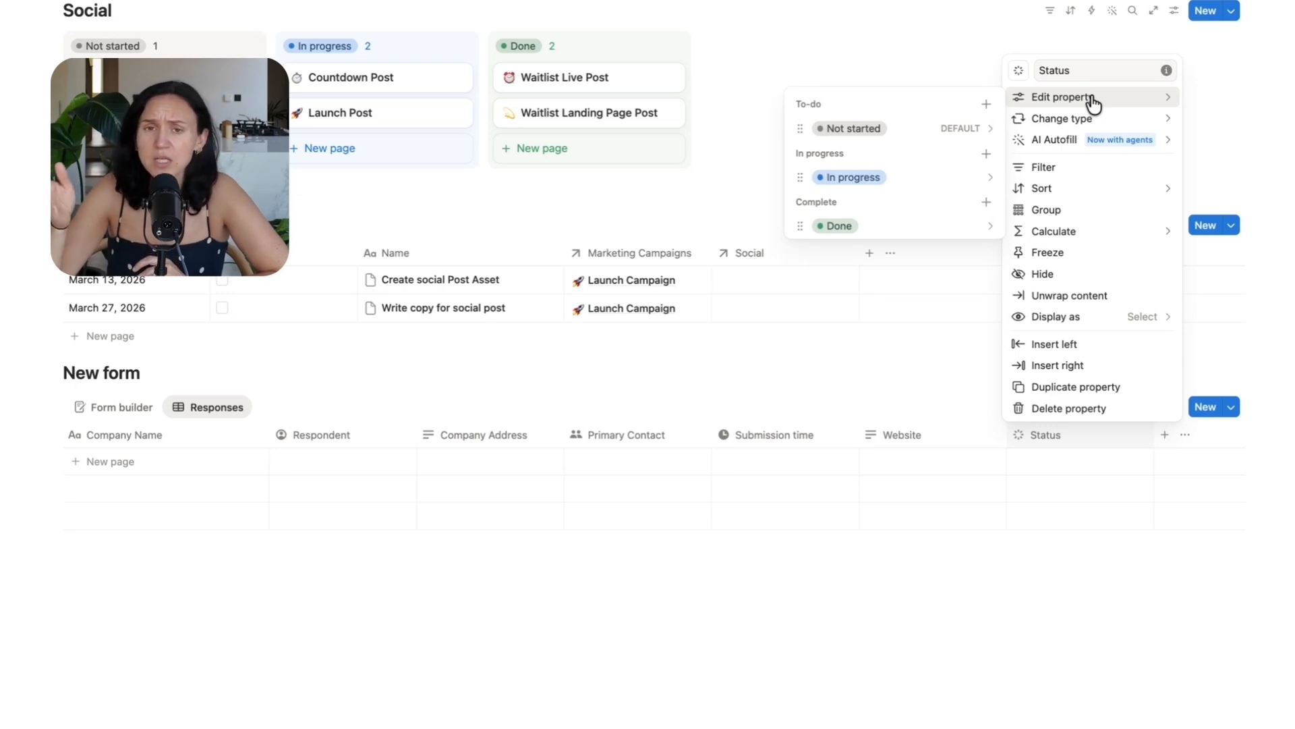
pyautogui.click(907, 270)
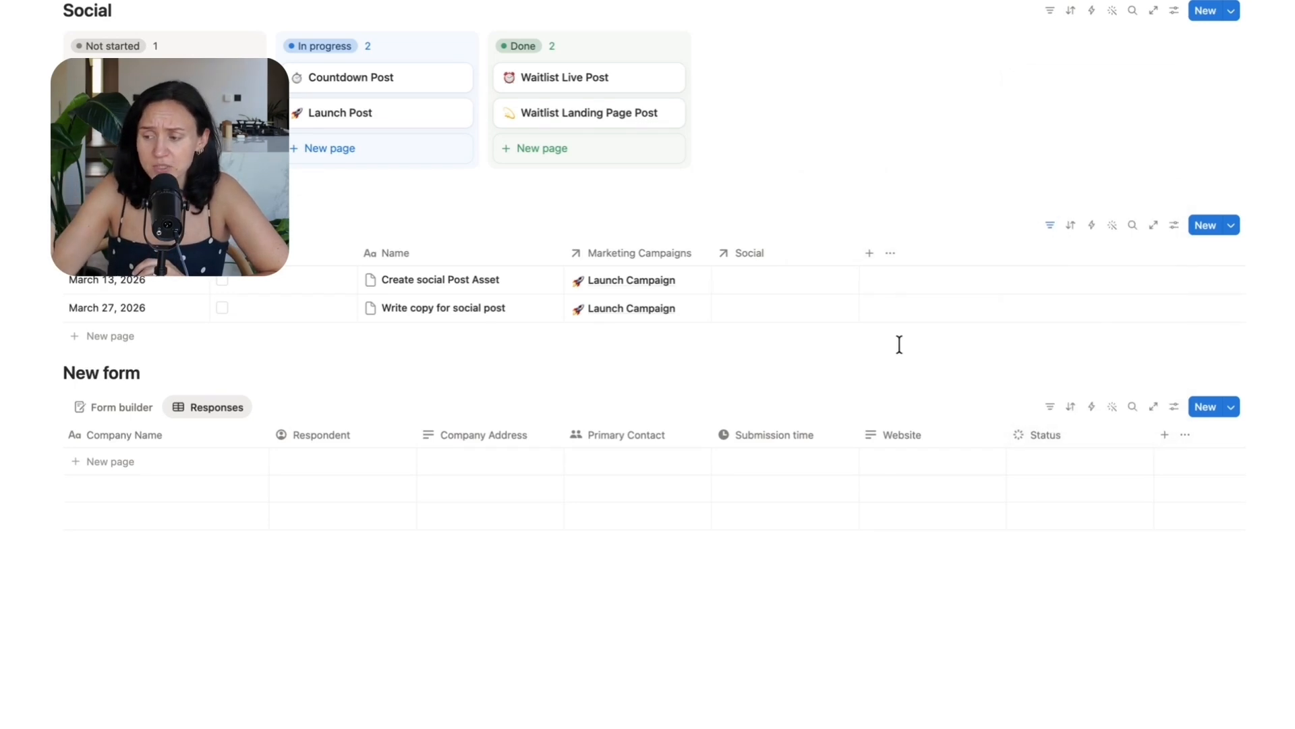
# Change the form's Responses view to the Board layout
pyautogui.click(1175, 407)
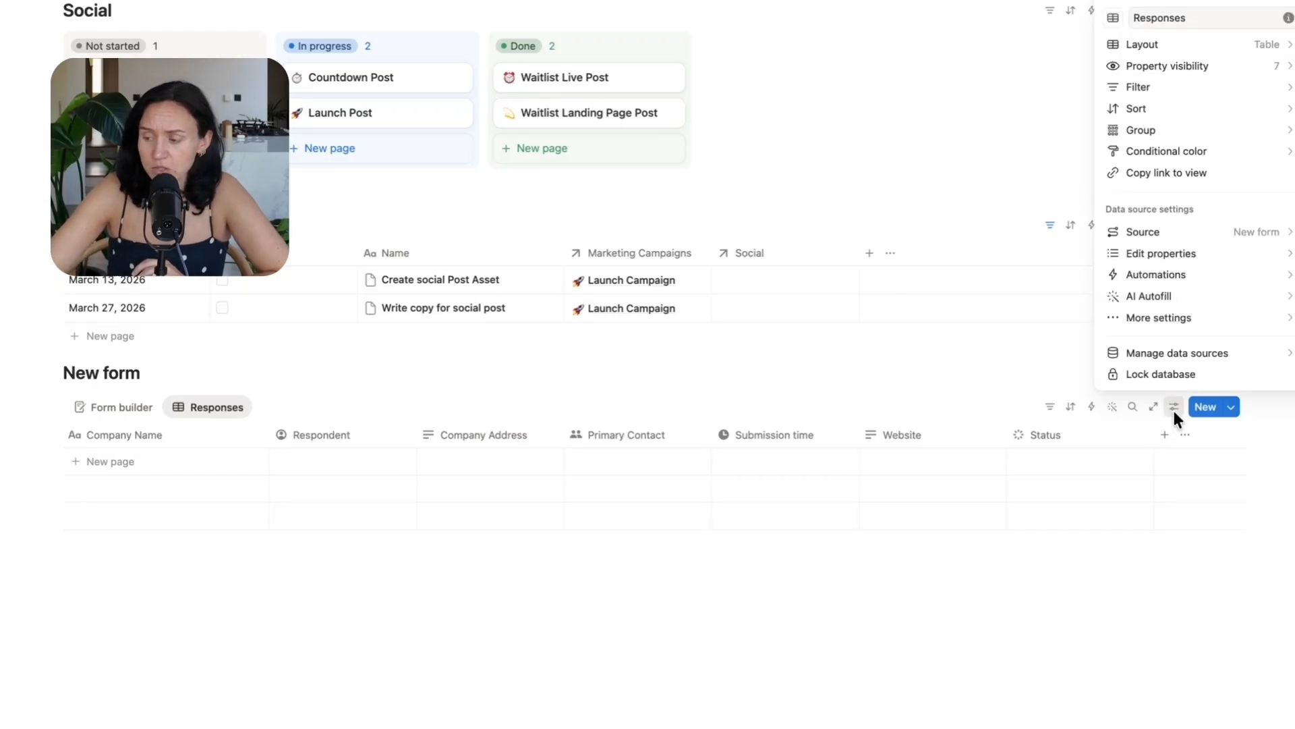
pyautogui.click(1266, 41)
pyautogui.click(1199, 91)
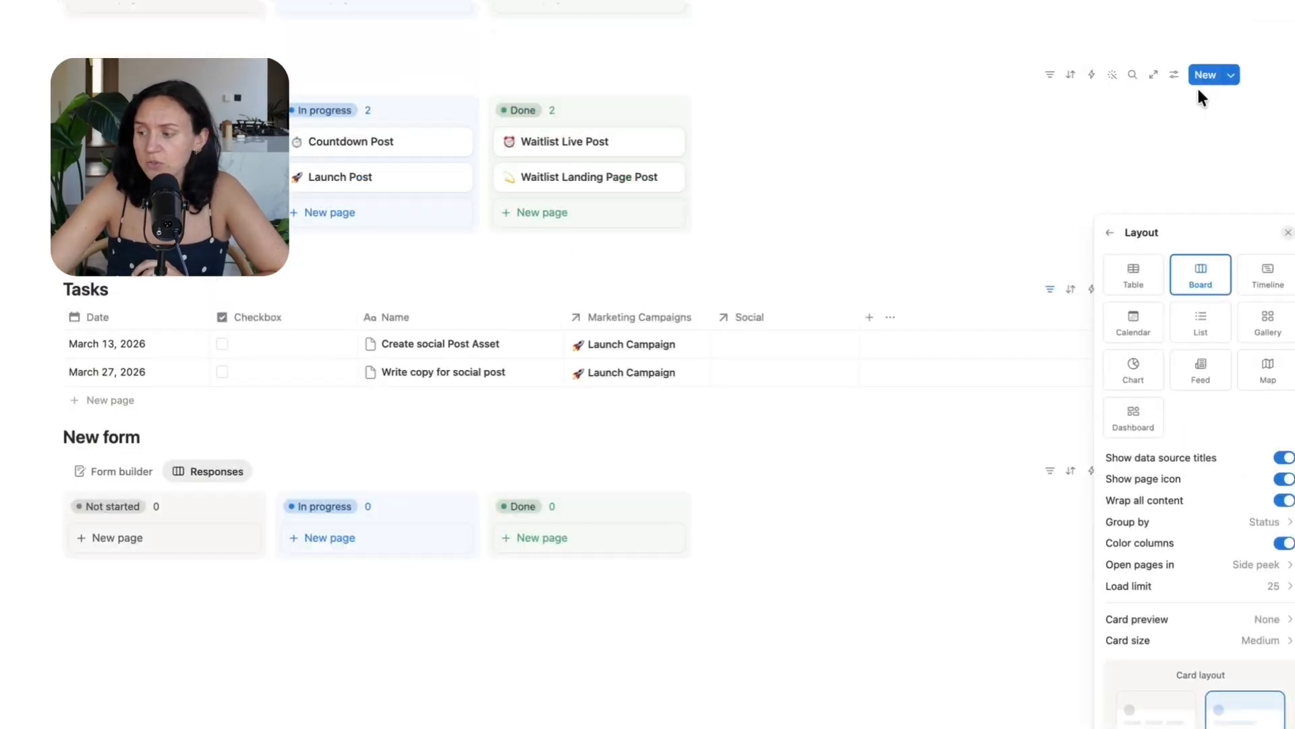
pyautogui.click(856, 633)
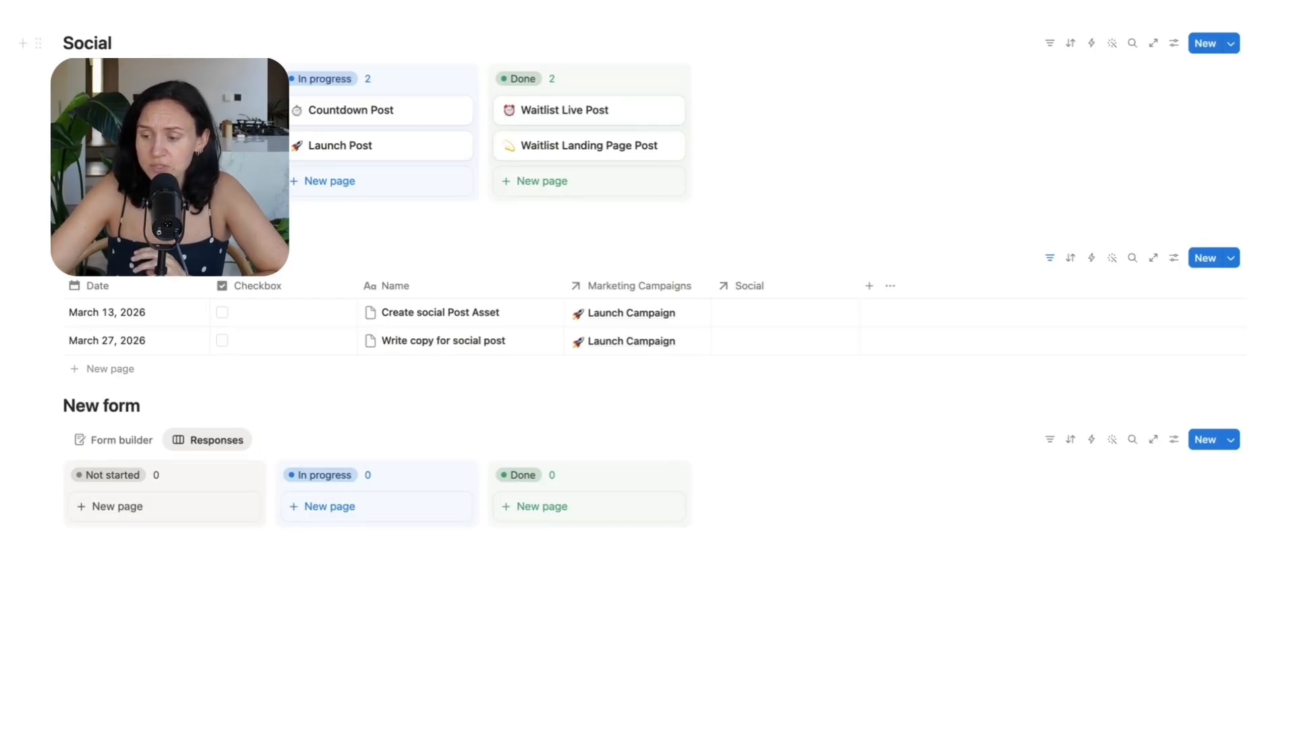
pyautogui.scroll(5, 648, 364)
pyautogui.scroll(-5, 419, 271)
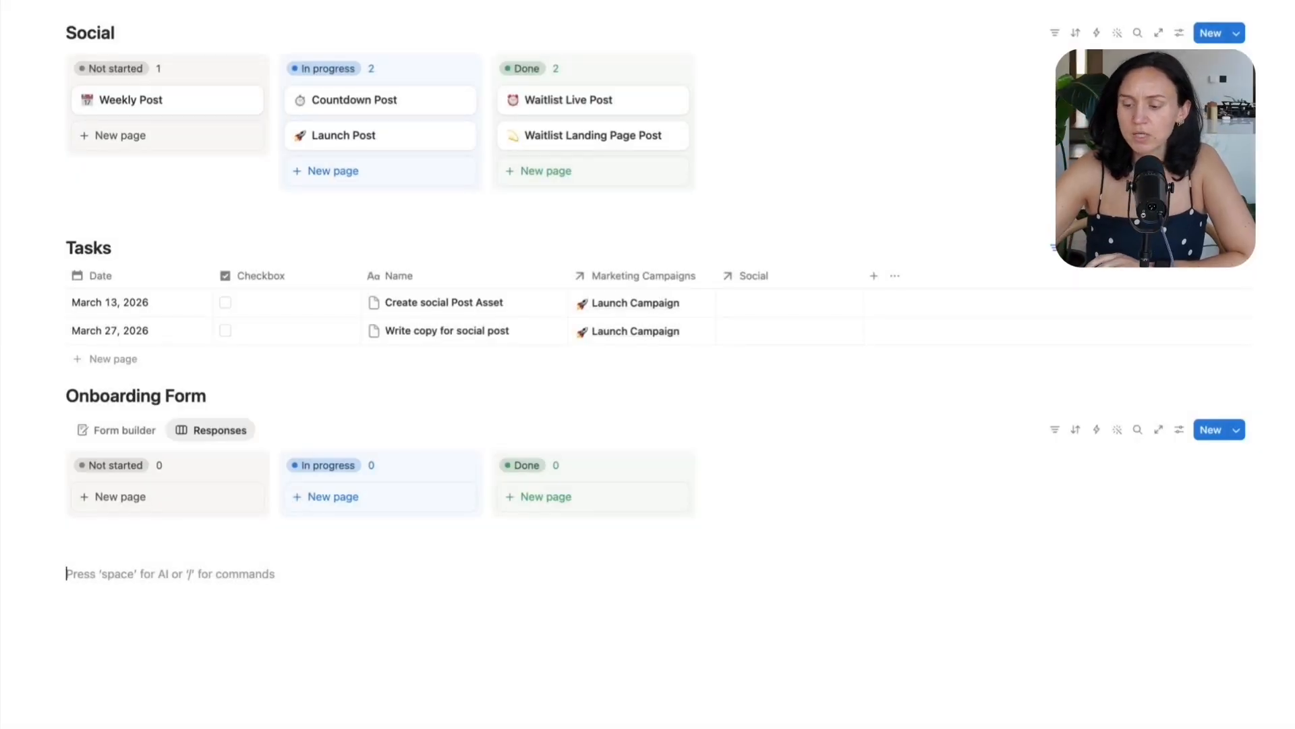
# Insert an inline database below the Onboarding Form and title it CRM SYSTEM
pyautogui.write('/dat')
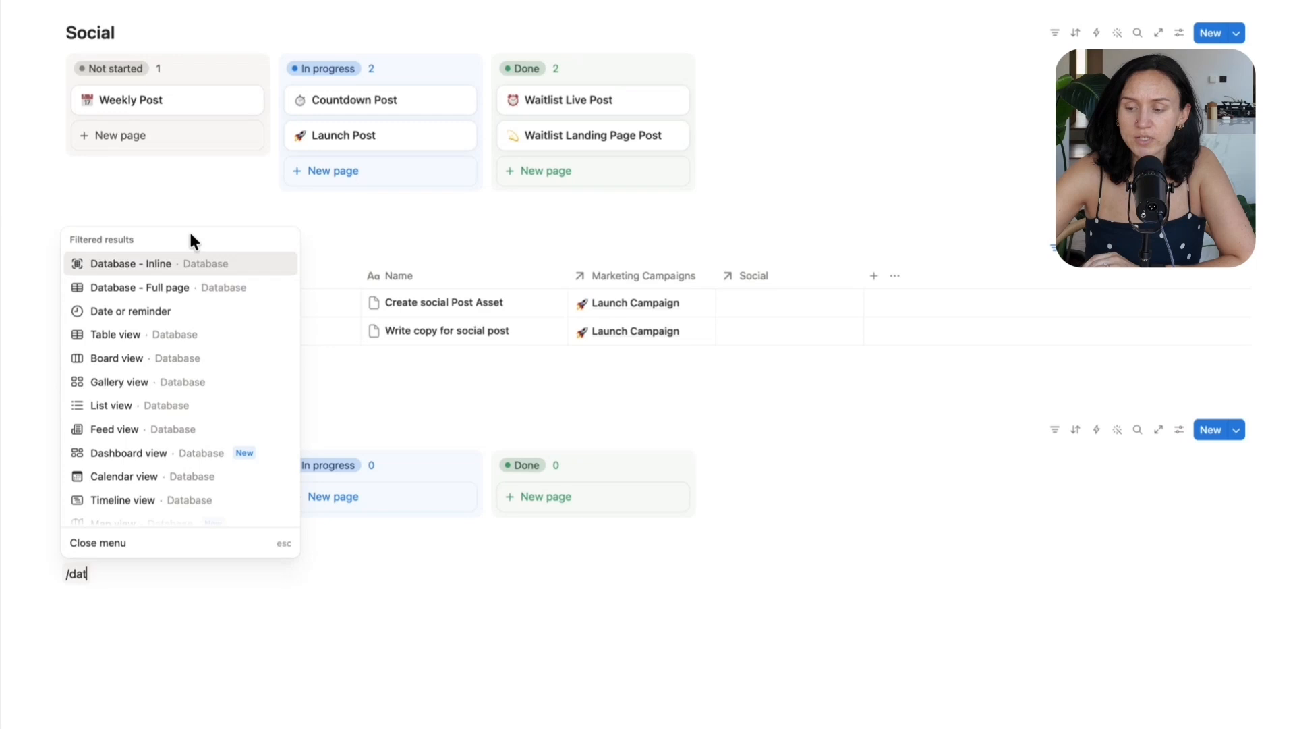
pyautogui.click(160, 264)
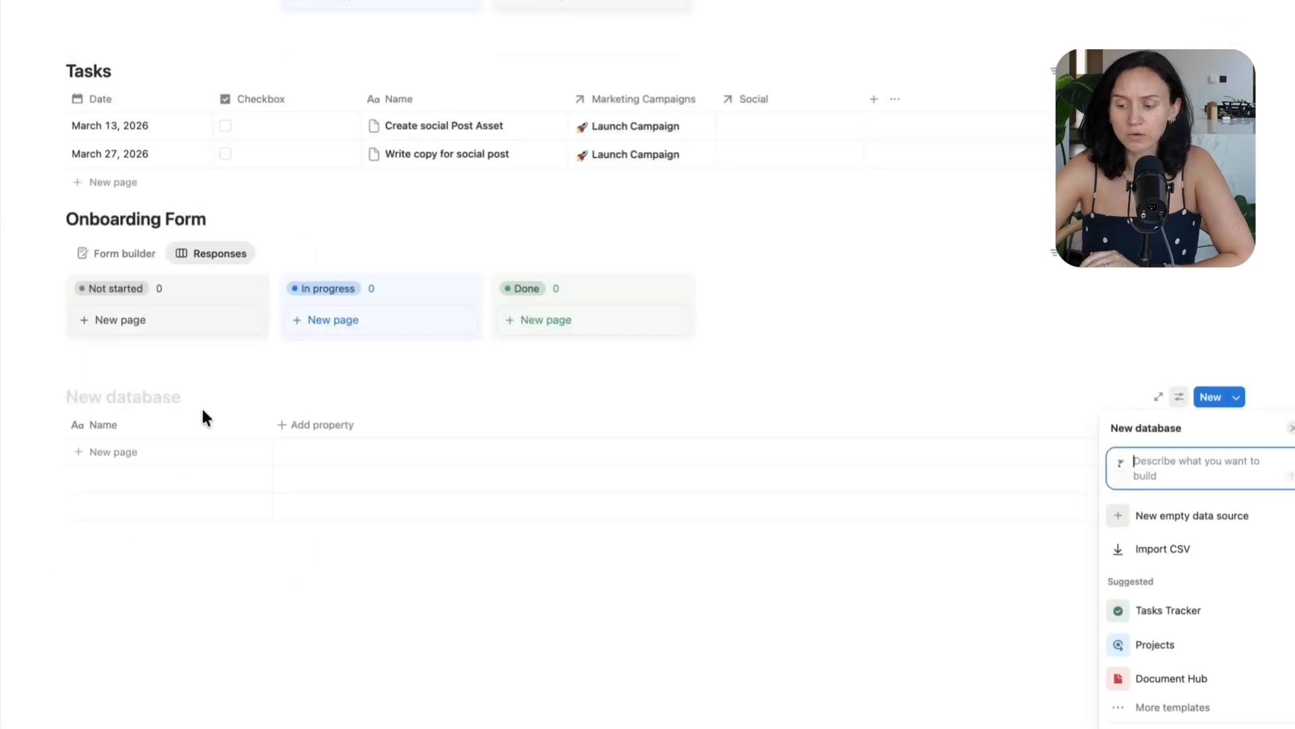
pyautogui.click(132, 394)
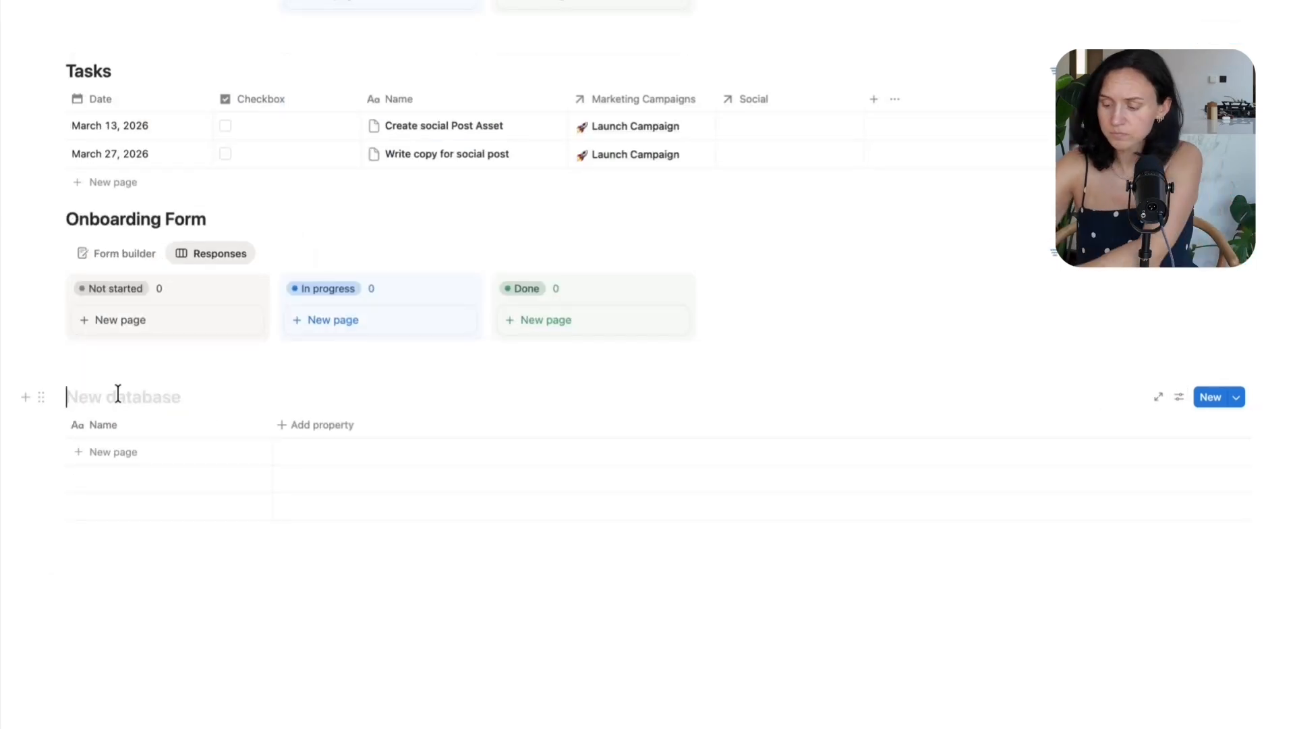
pyautogui.write('CRM SYSTEM')
pyautogui.click(246, 687)
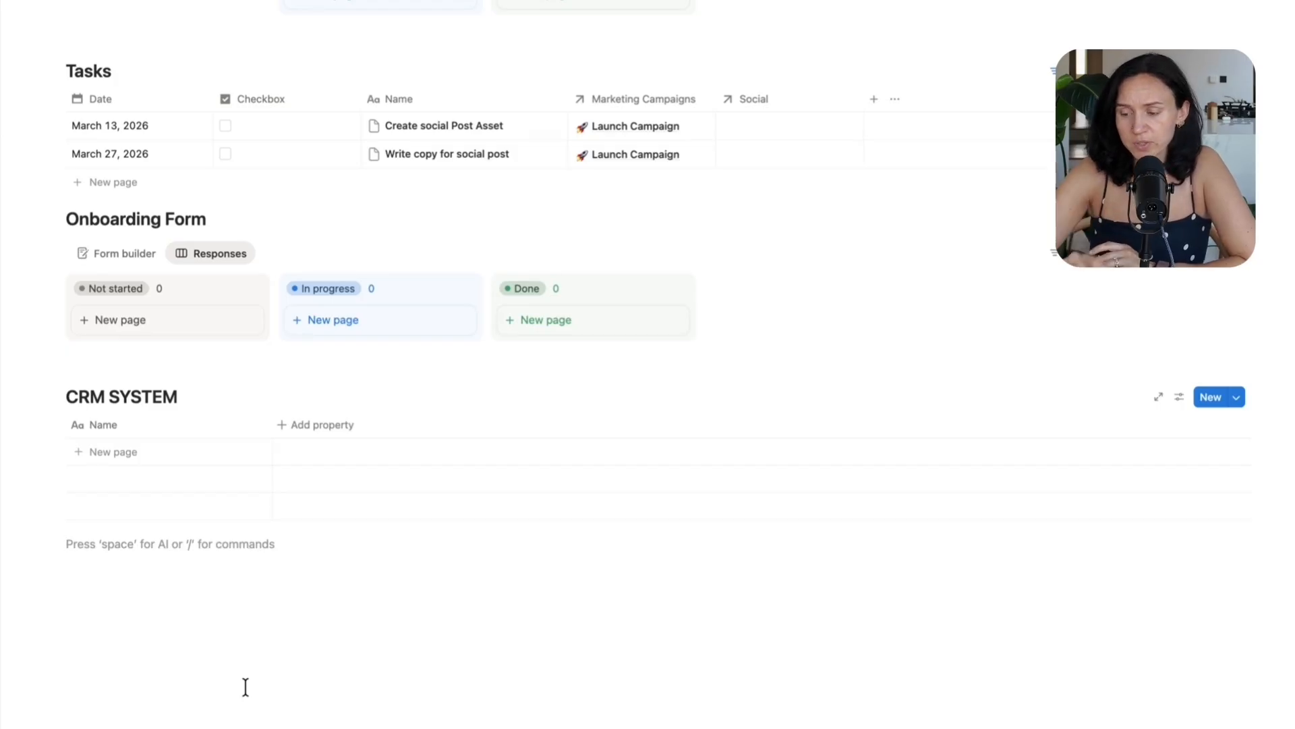
# Add a Select property named Company Name and a Multi-select property named Industry to the CRM SYSTEM database
pyautogui.click(321, 433)
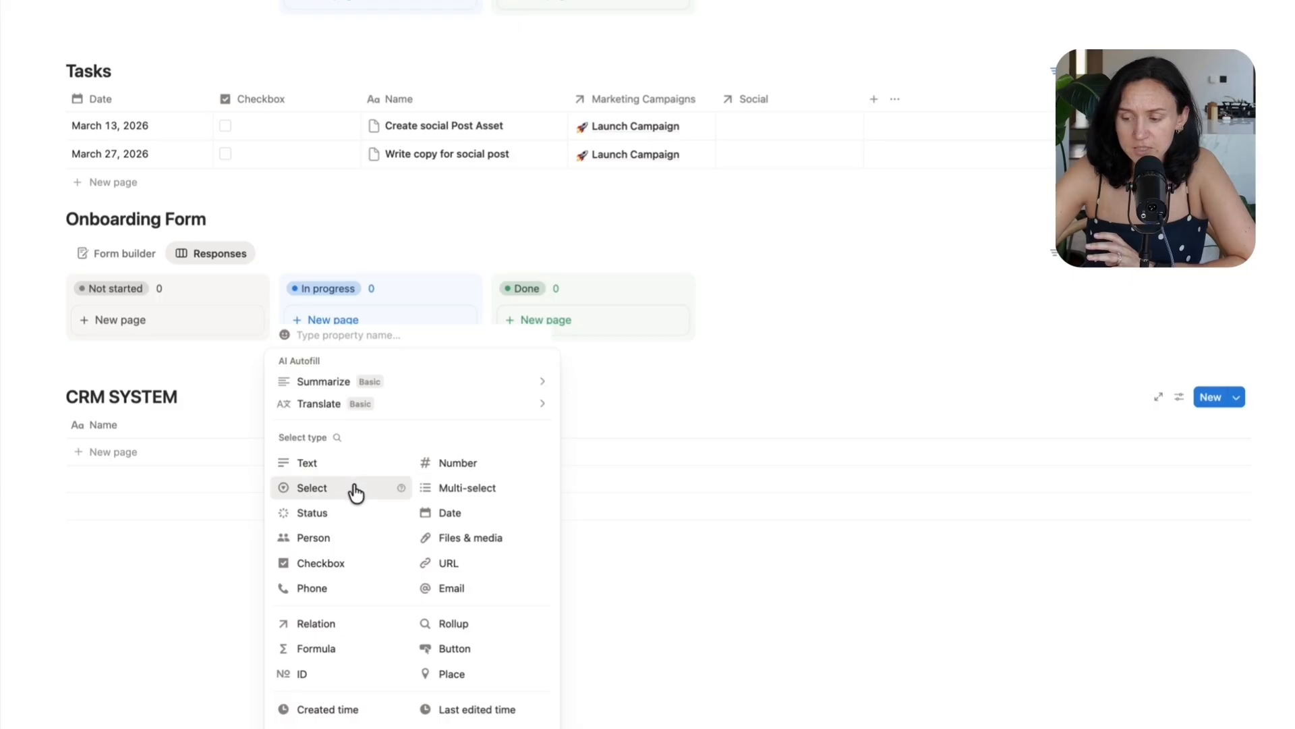
pyautogui.click(352, 487)
pyautogui.click(354, 430)
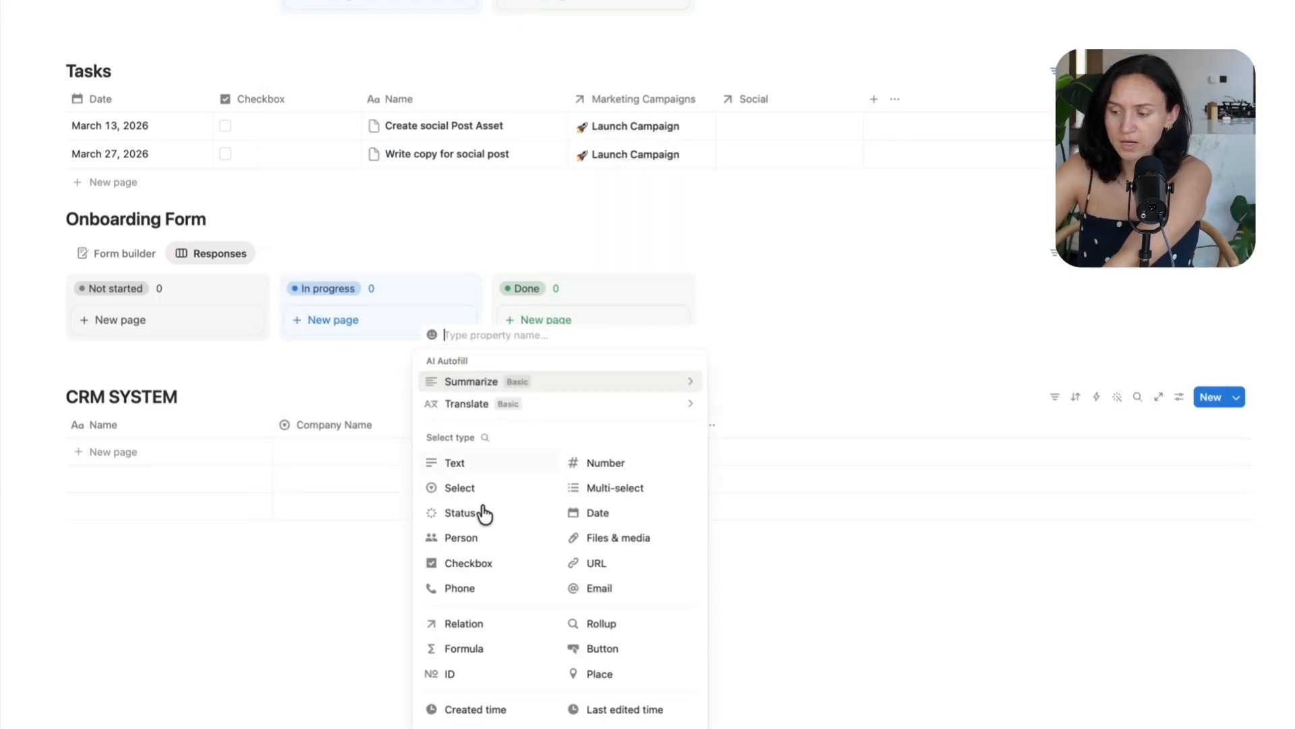
pyautogui.click(619, 487)
pyautogui.click(495, 427)
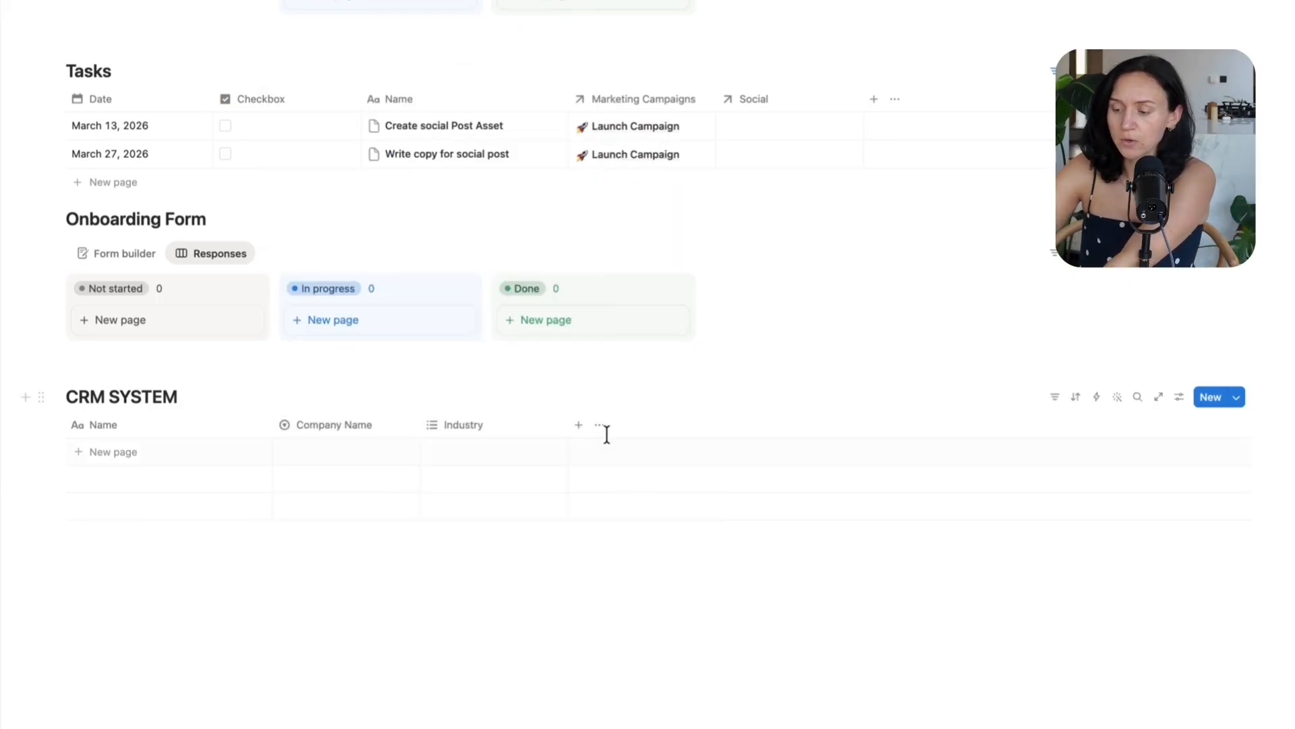
# Add a Status property to the CRM SYSTEM database and rename its Not started option to Prospect
pyautogui.click(578, 424)
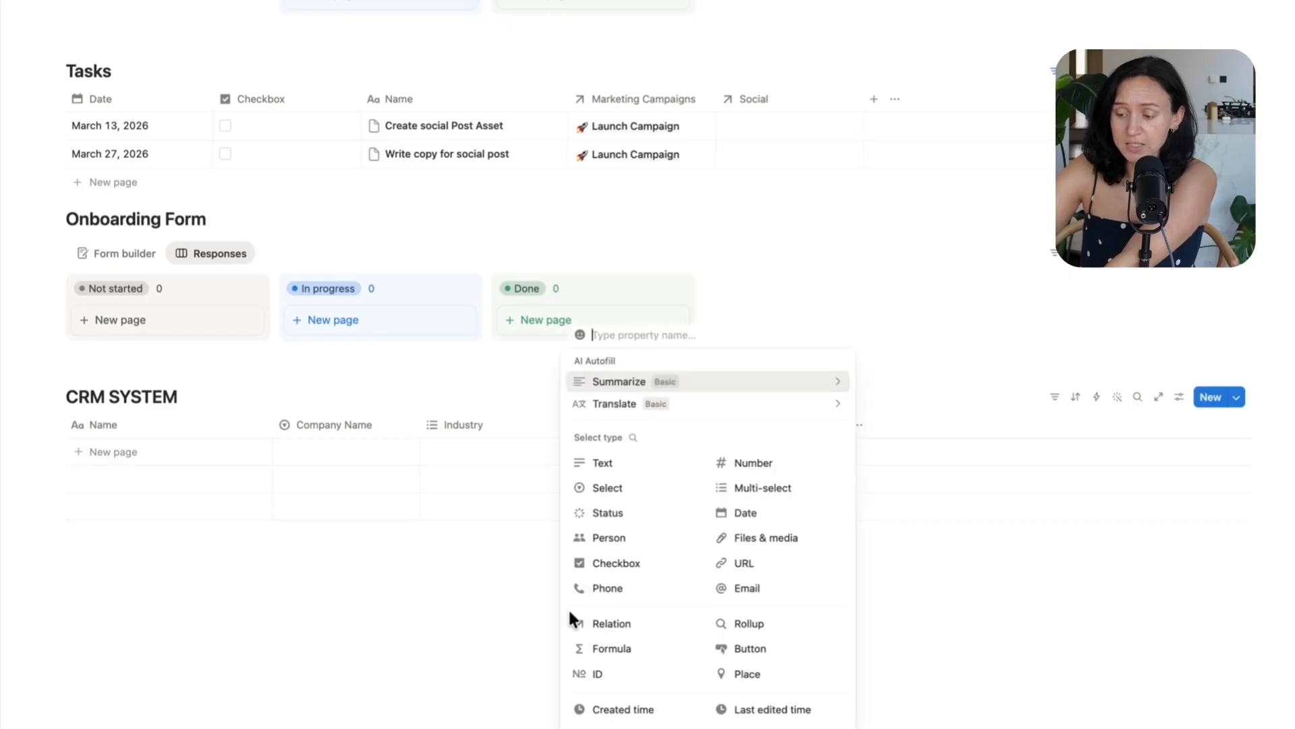
pyautogui.click(624, 512)
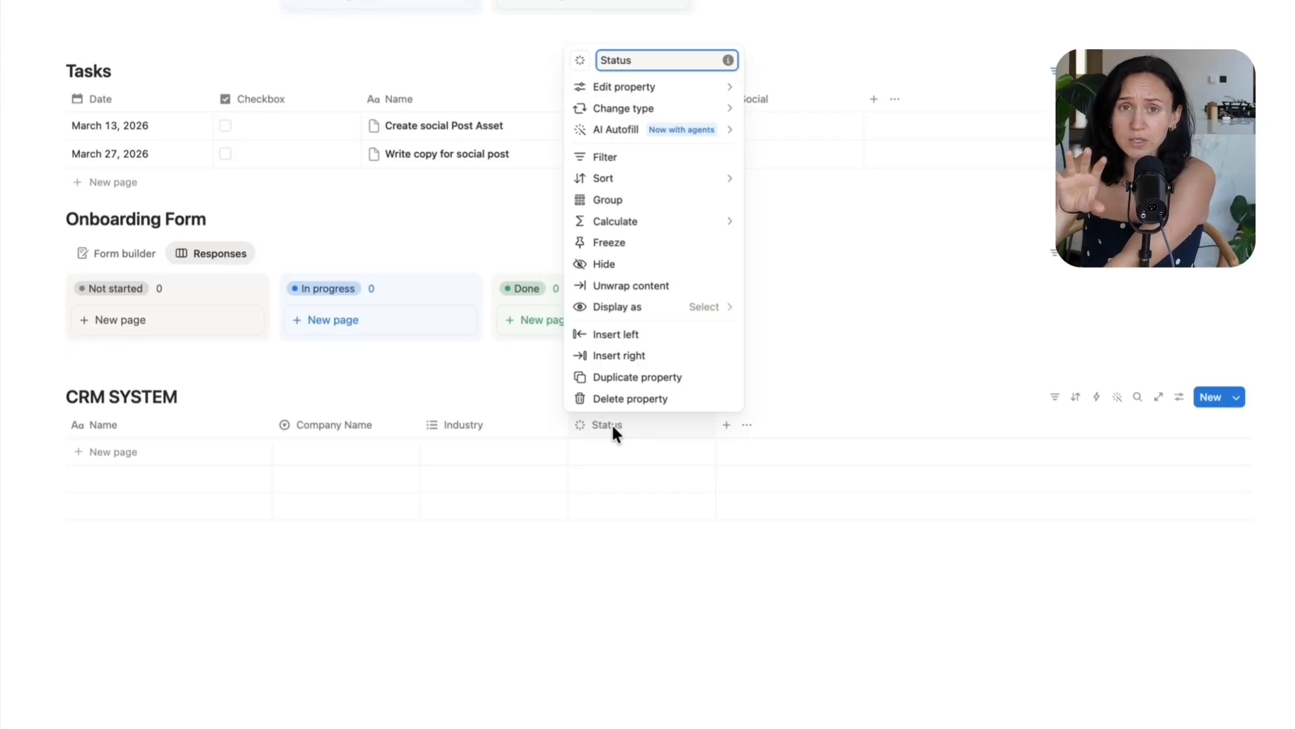
pyautogui.moveTo(720, 94)
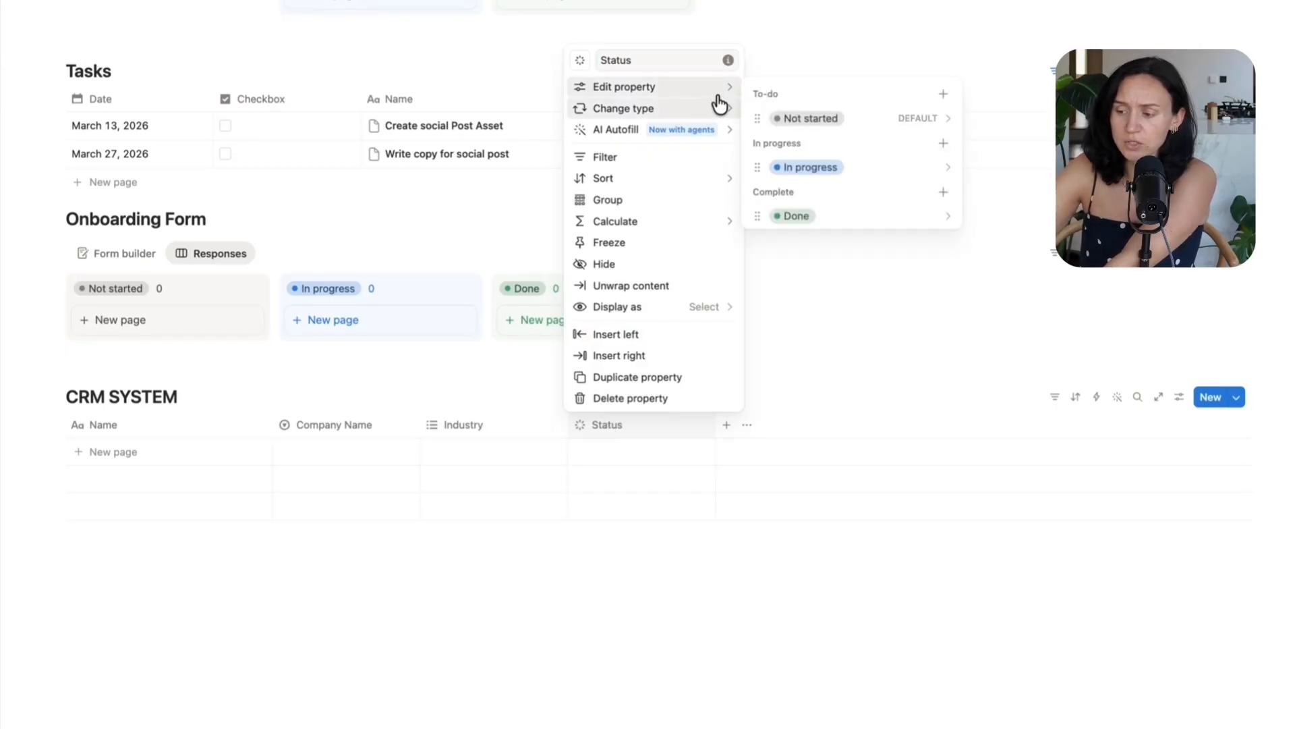
pyautogui.click(948, 118)
pyautogui.moveTo(896, 147); pyautogui.dragTo(790, 148)
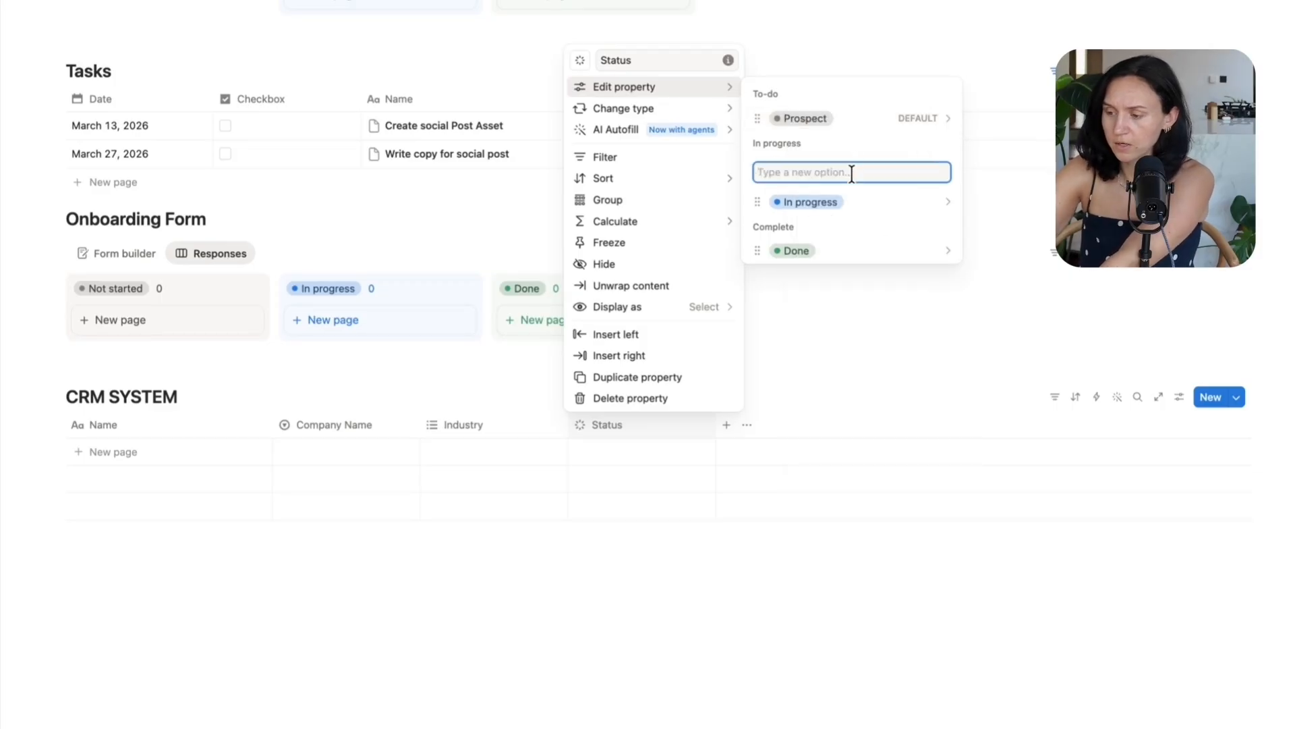
# Add the options Outreach and First Meeting to the In progress group of the CRM Status property
pyautogui.write('Outreach')
pyautogui.press('Return')
pyautogui.write('Fir')
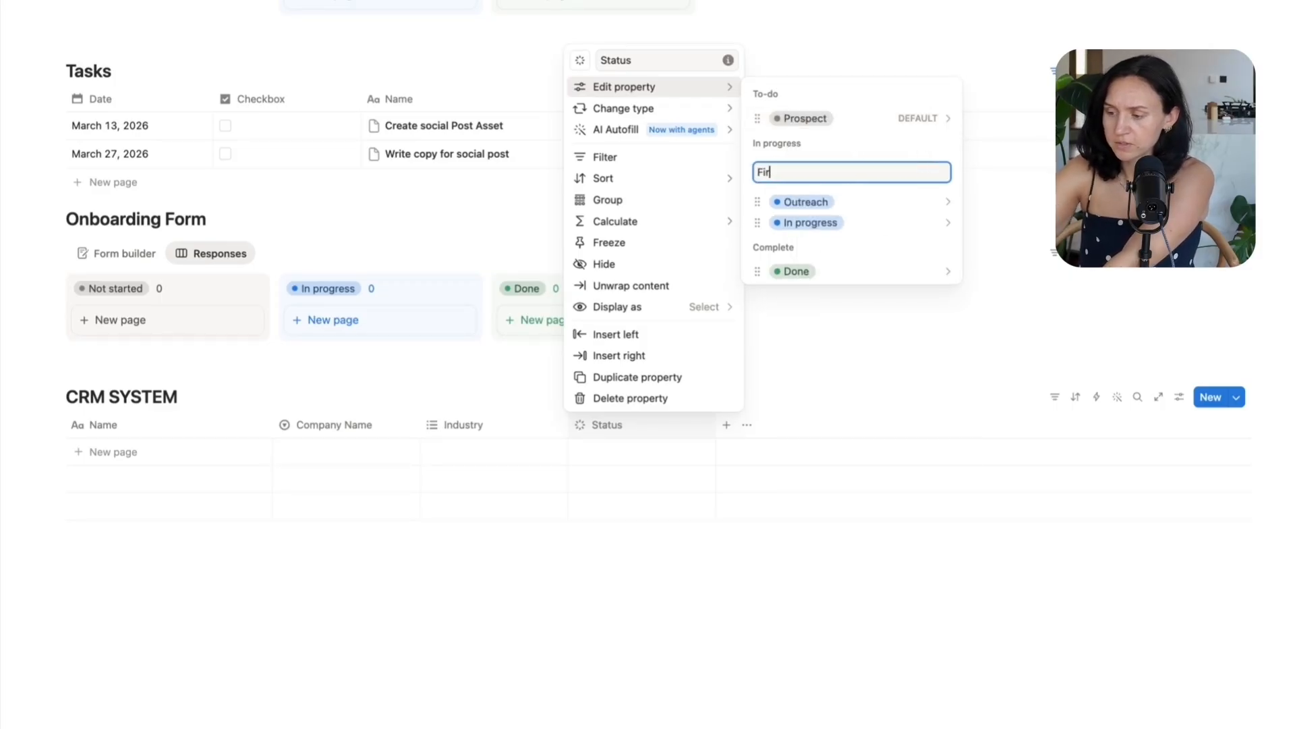
pyautogui.write('st Meeting')
pyautogui.press('Return')
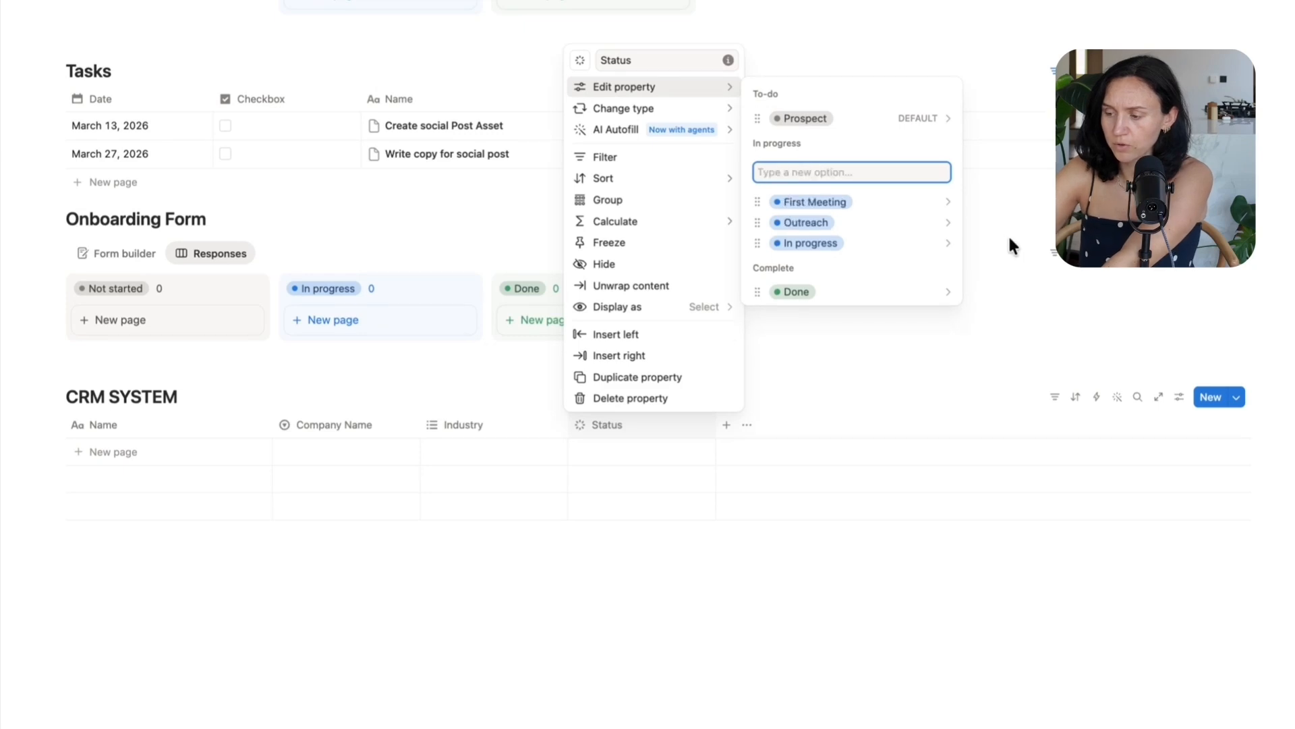
# Add the option Offer Out to the Complete group of the CRM Status property
pyautogui.click(870, 268)
pyautogui.write('Offer Ou')
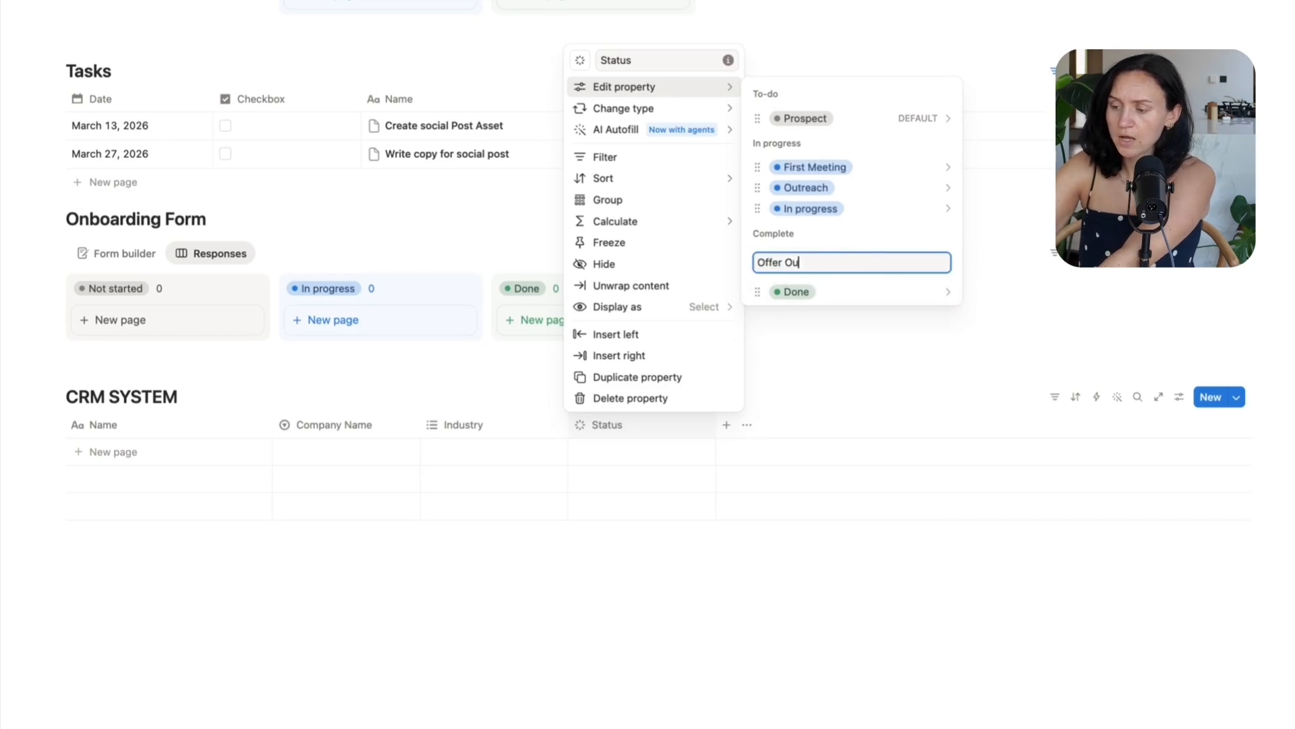
pyautogui.write('t')
pyautogui.press('Return')
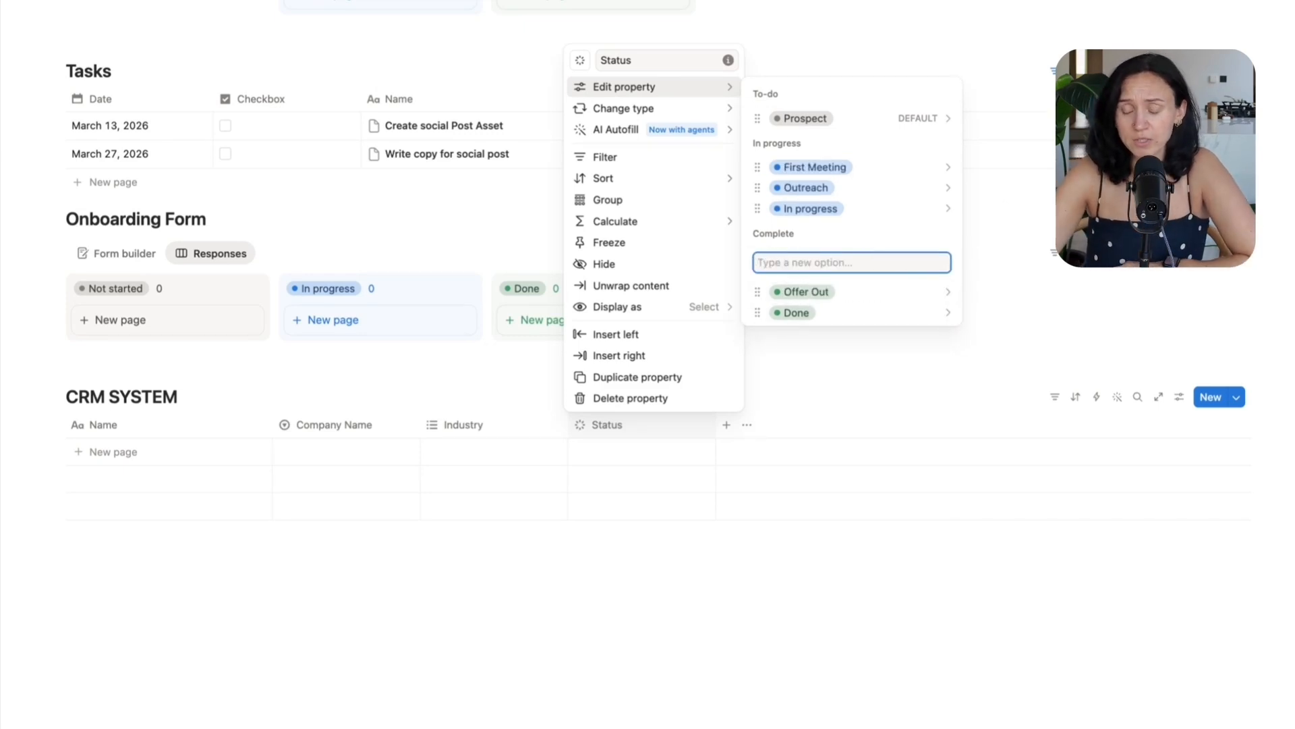
pyautogui.click(811, 565)
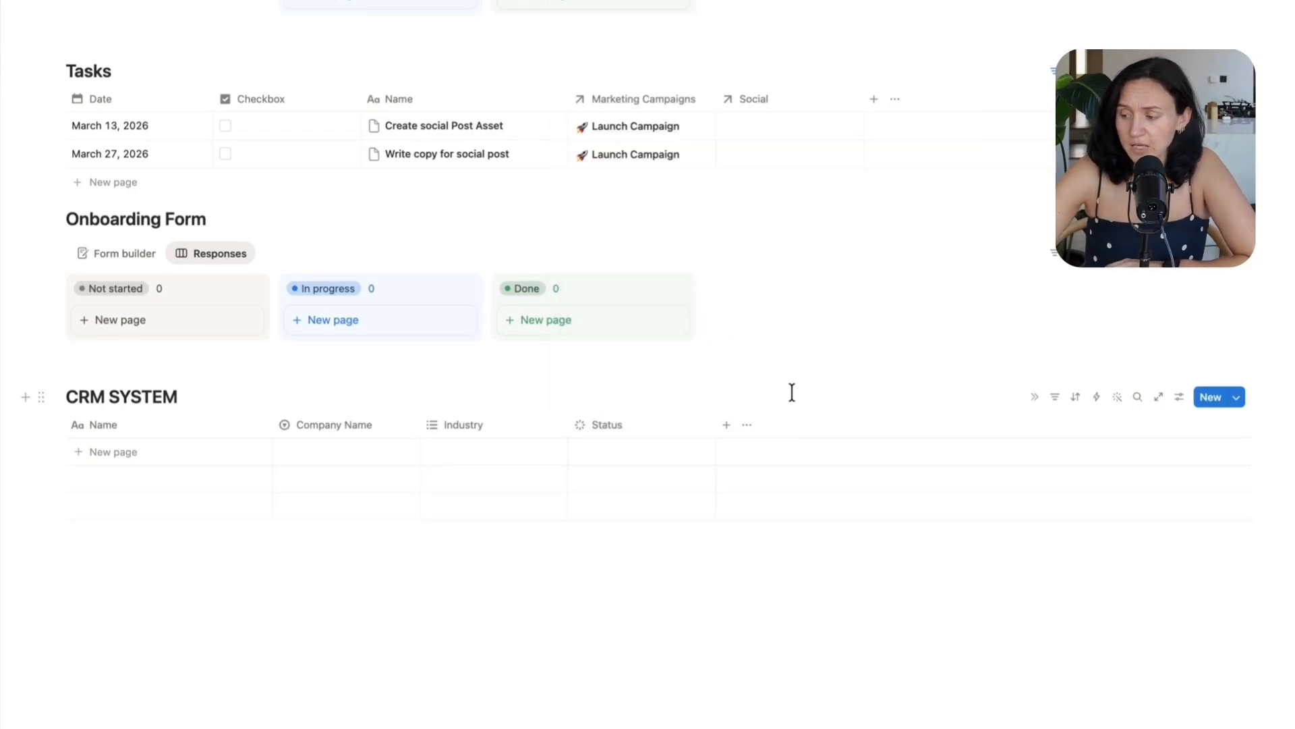
# Change the CRM SYSTEM database view to the Board layout
pyautogui.click(1179, 398)
pyautogui.click(1274, 30)
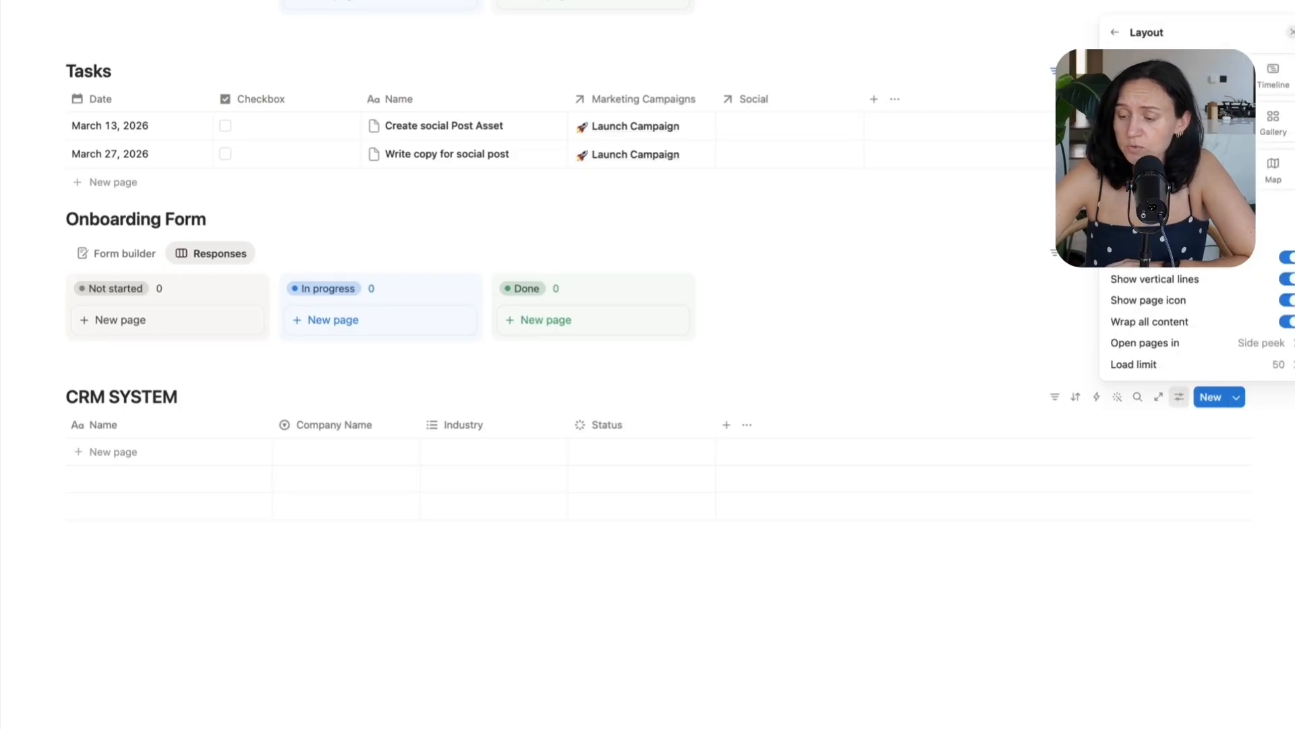
pyautogui.click(1200, 74)
pyautogui.click(867, 641)
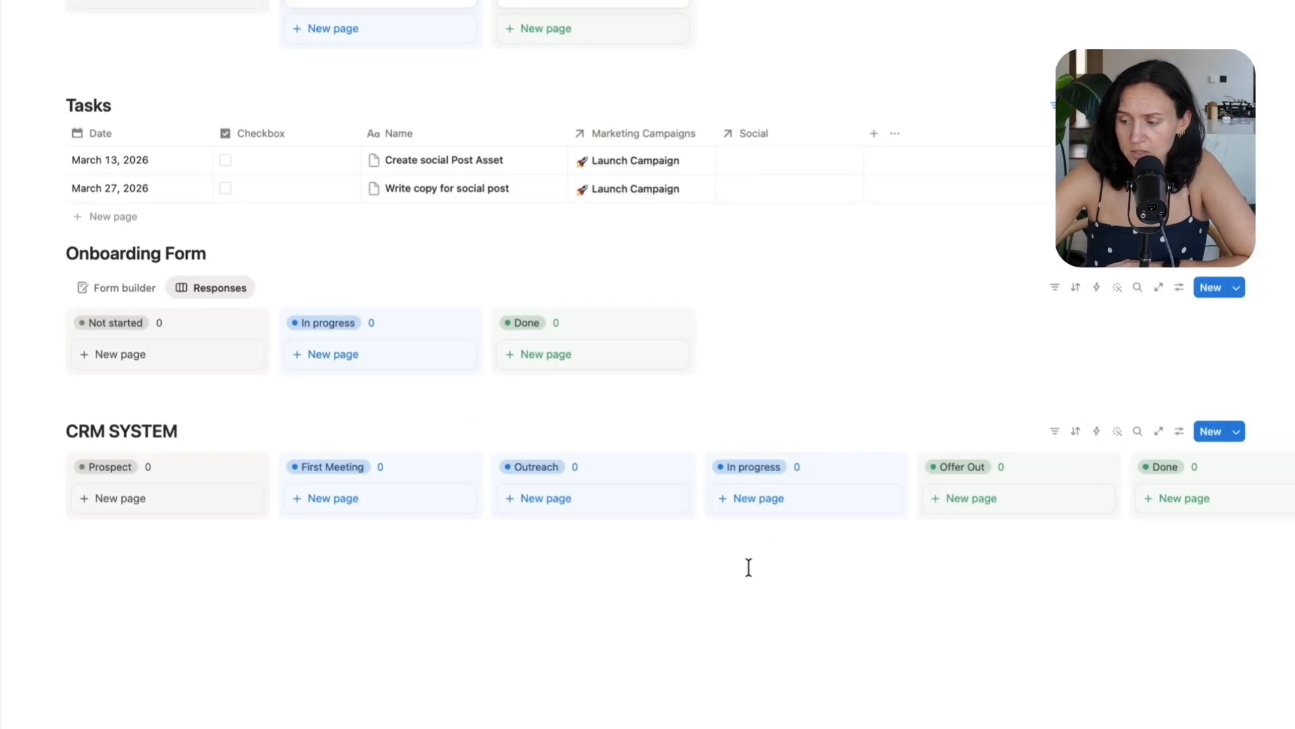
# Move the Outreach column ahead of First Meeting on the CRM SYSTEM board
pyautogui.moveTo(624, 468); pyautogui.dragTo(423, 466)
pyautogui.click(449, 467)
pyautogui.click(484, 490)
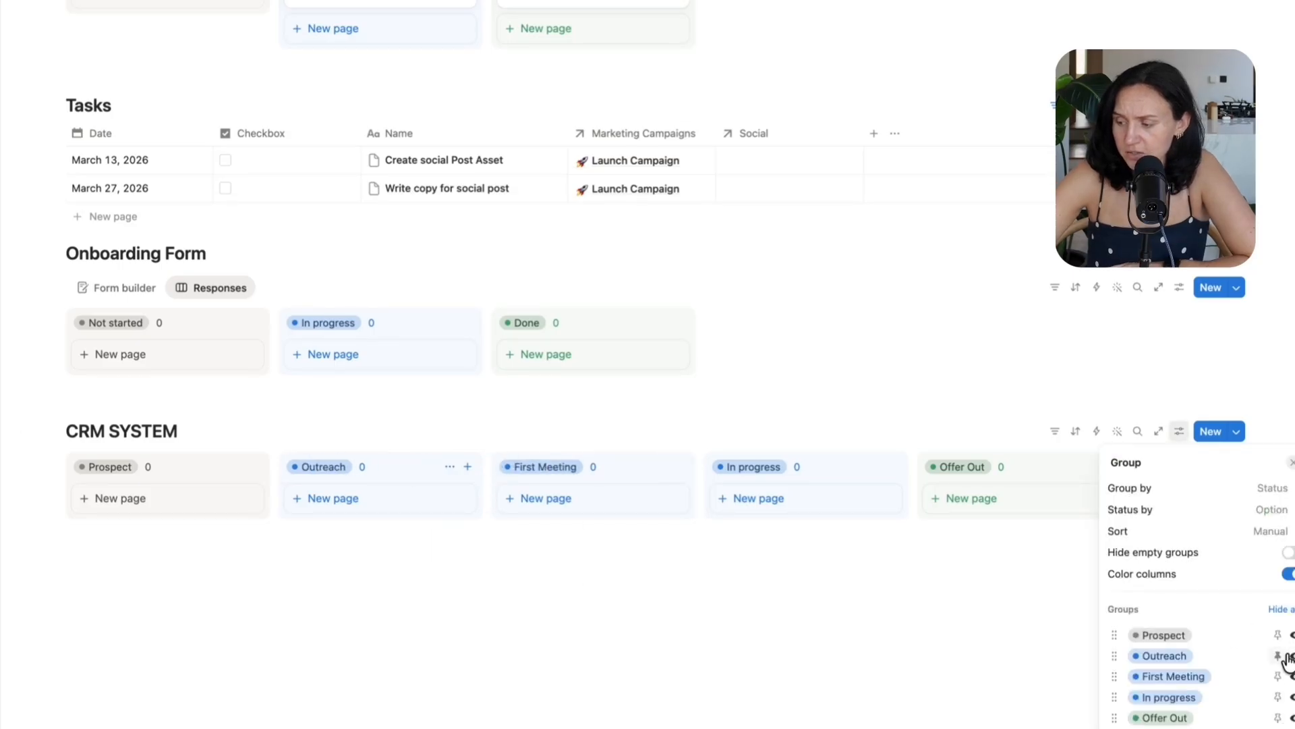
pyautogui.click(641, 616)
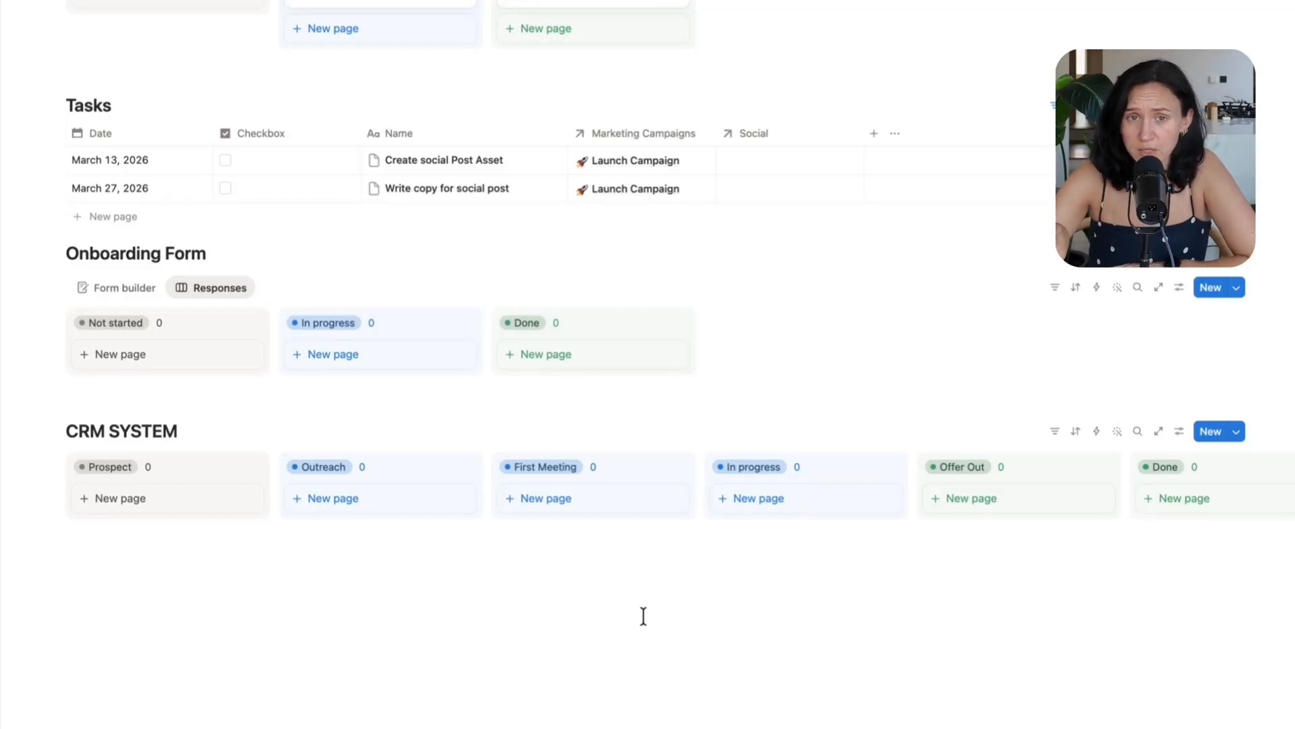
# Create a new page template for the CRM SYSTEM database and title it New Template
pyautogui.click(1239, 433)
pyautogui.click(1115, 510)
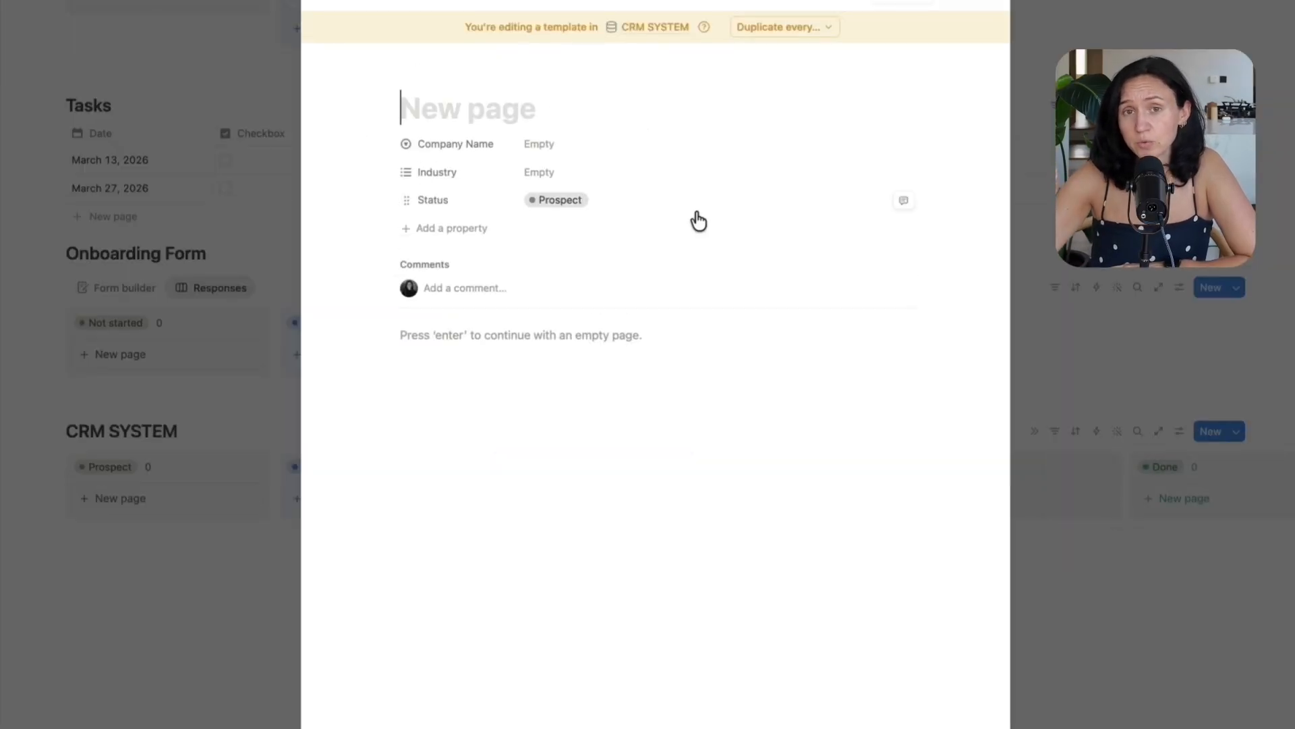
pyautogui.write('New Template')
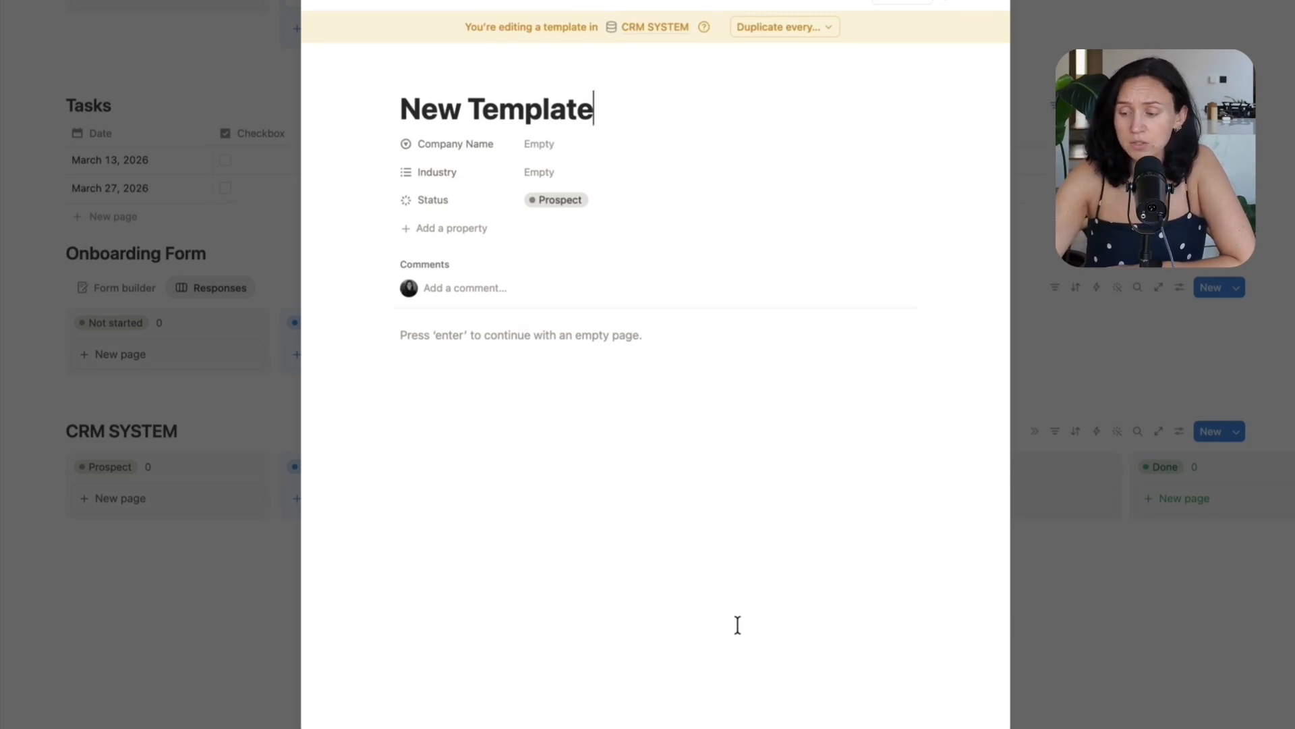
# Add a Heading 1 reading Overview to the template body, with the text line TLDR beneath it
pyautogui.click(442, 364)
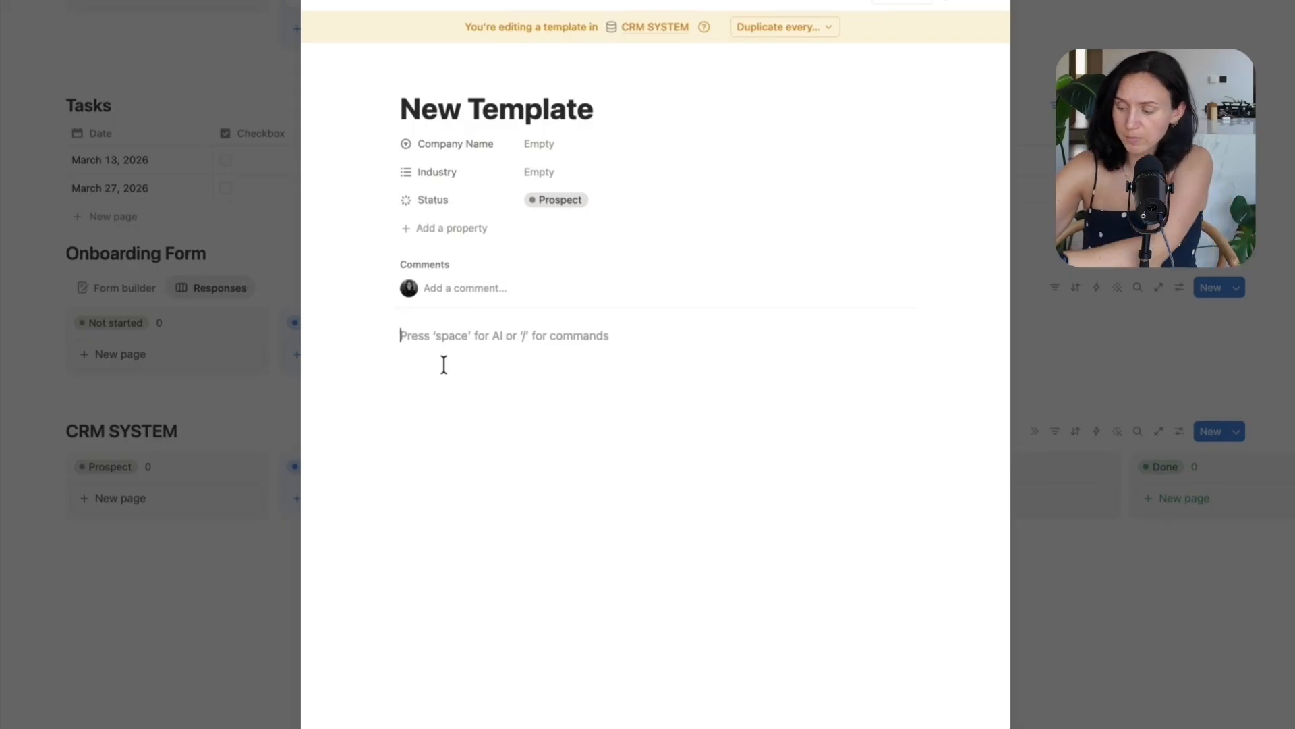
pyautogui.write('/he')
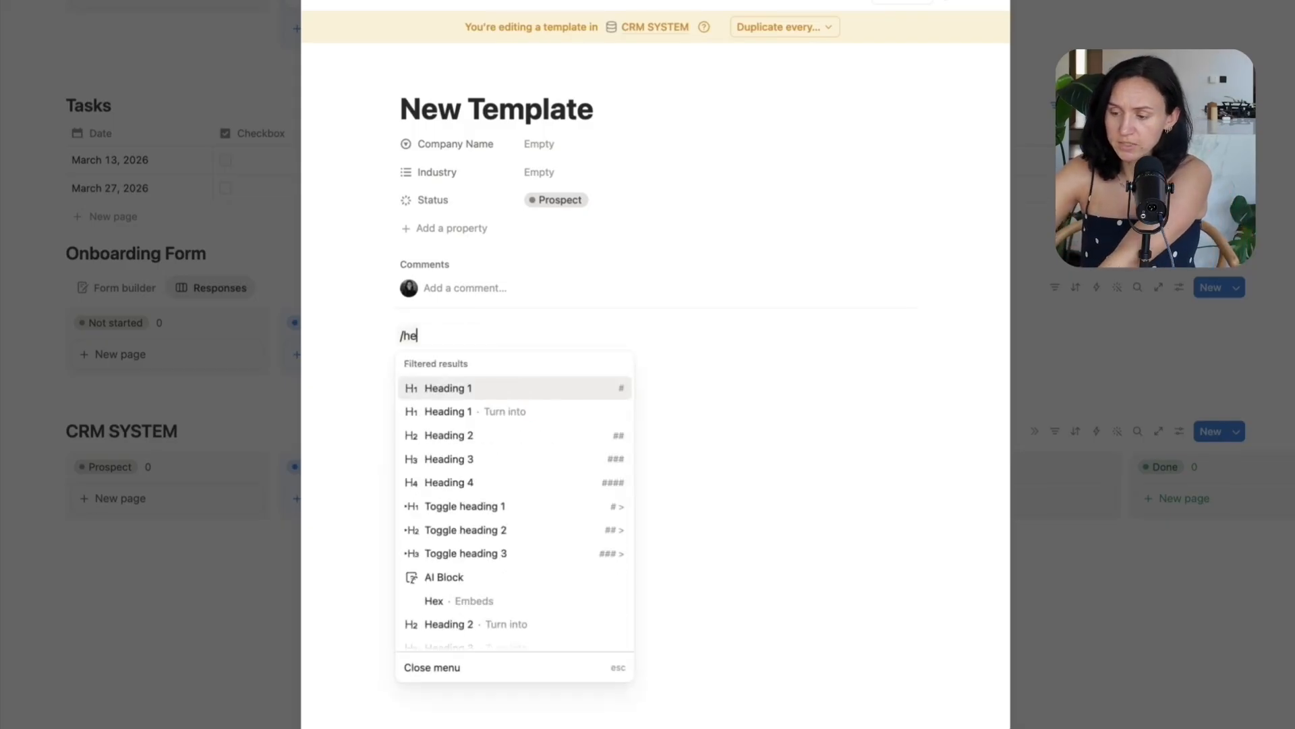
pyautogui.click(403, 386)
pyautogui.write('Overview')
pyautogui.press('Return')
pyautogui.write('TLDR')
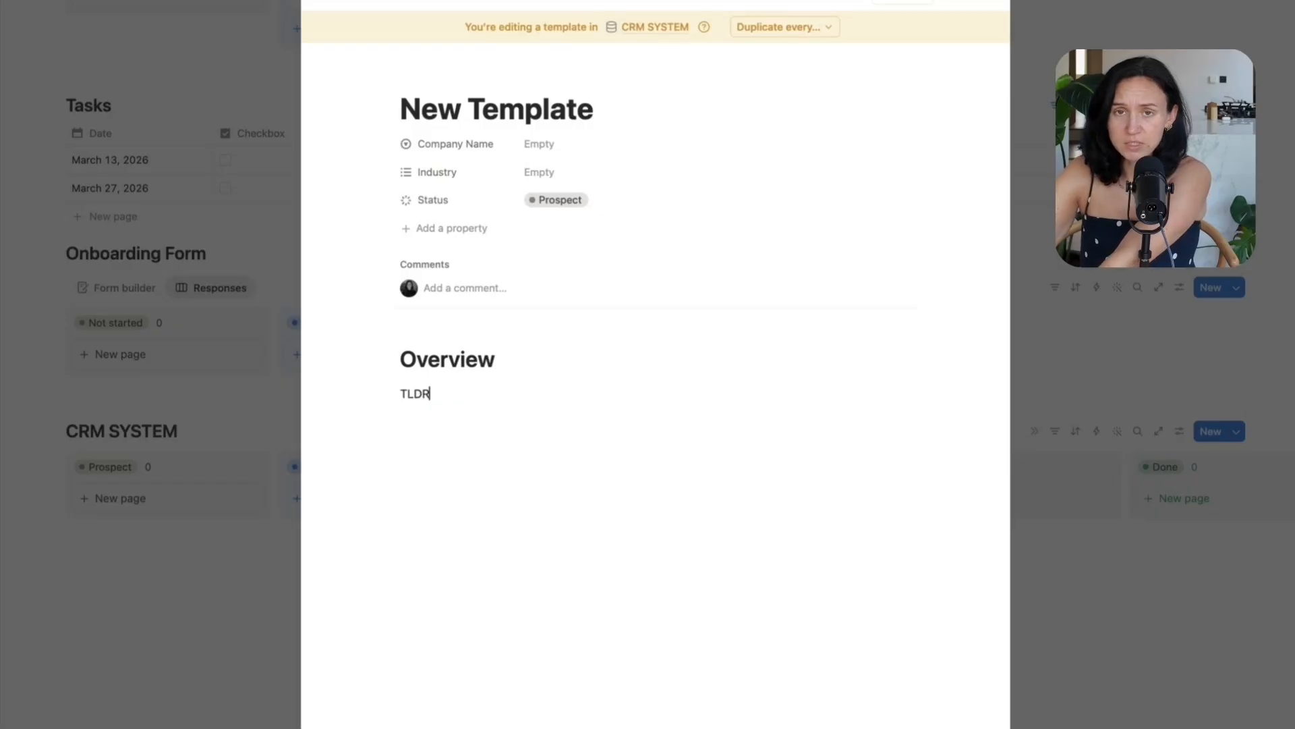
pyautogui.press('Return')
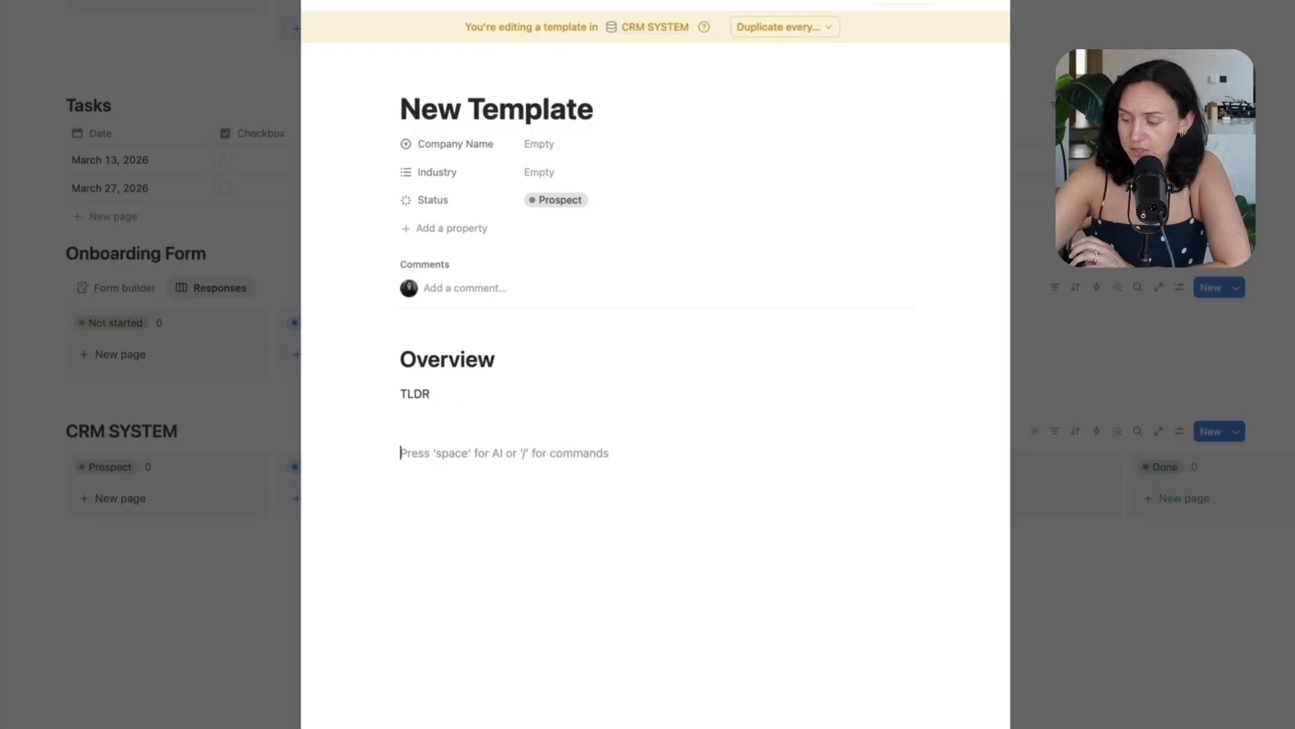
# Insert a linked view of the Onboarding Form data source below the TLDR line in the template
pyautogui.write('/linked')
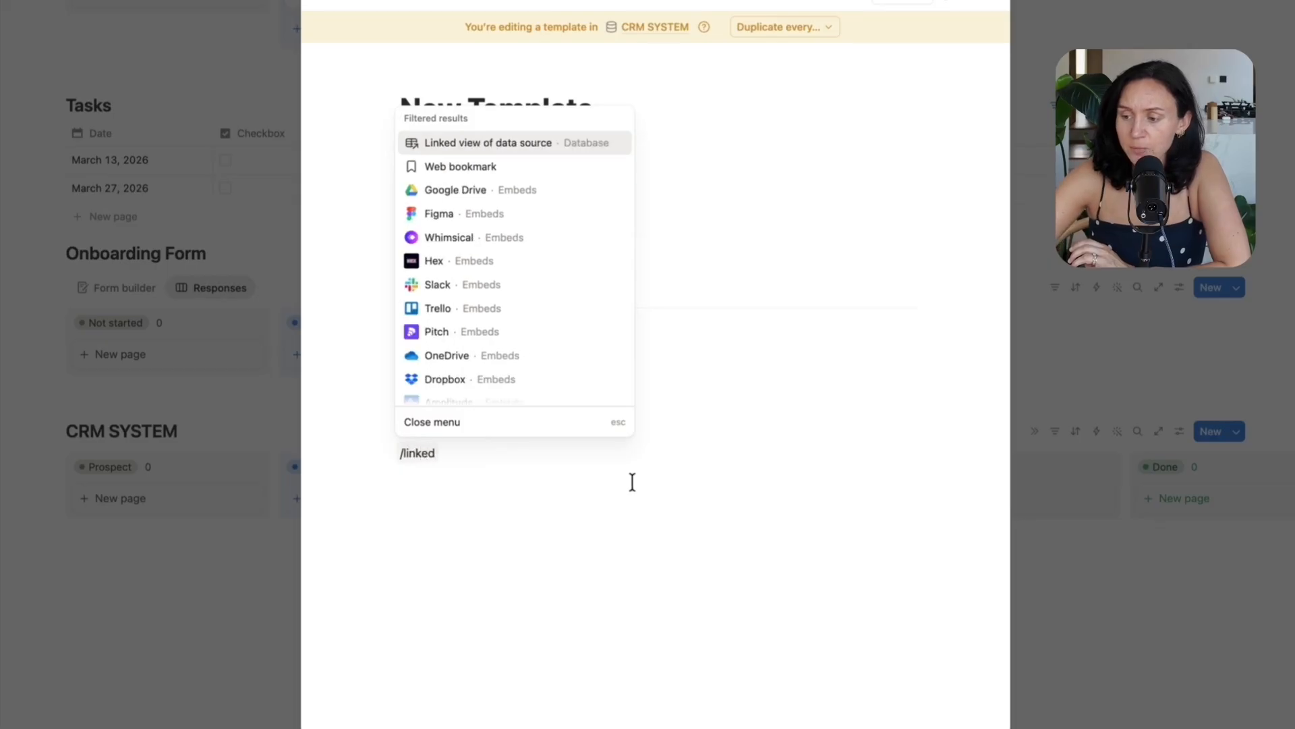
pyautogui.click(510, 143)
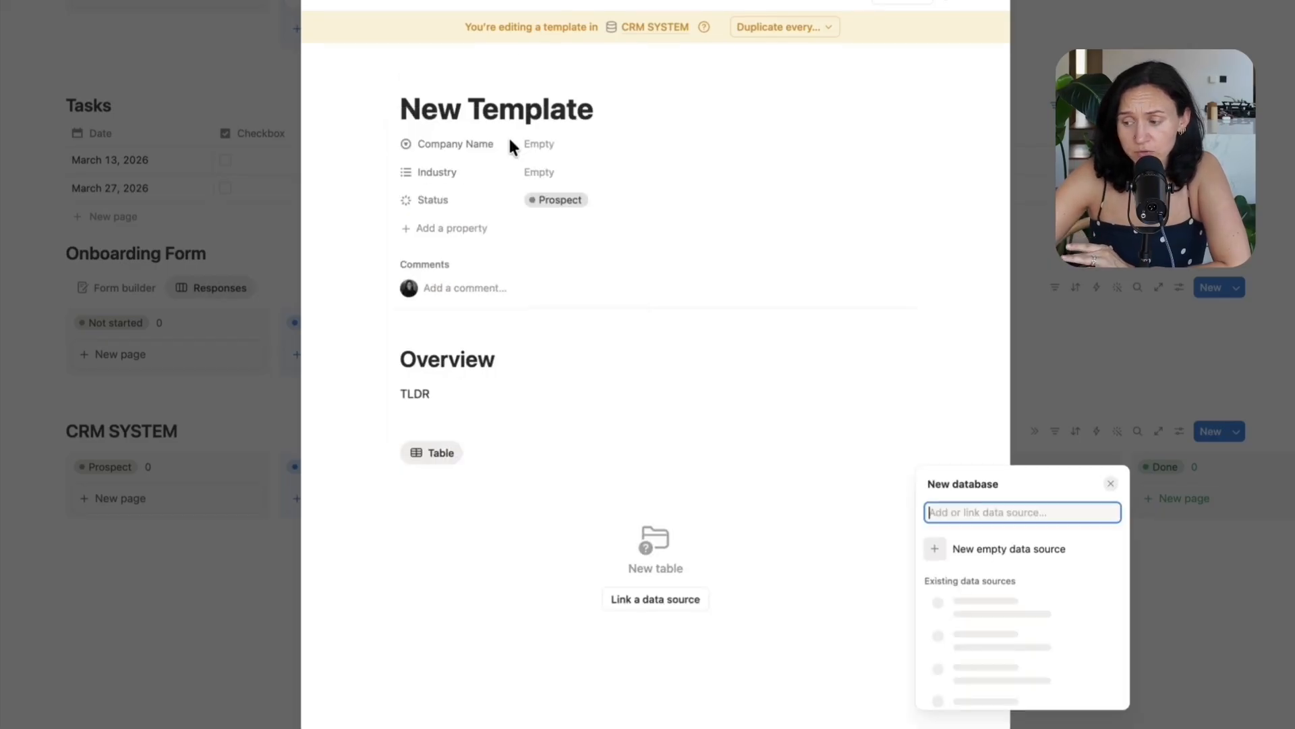
pyautogui.write('onb')
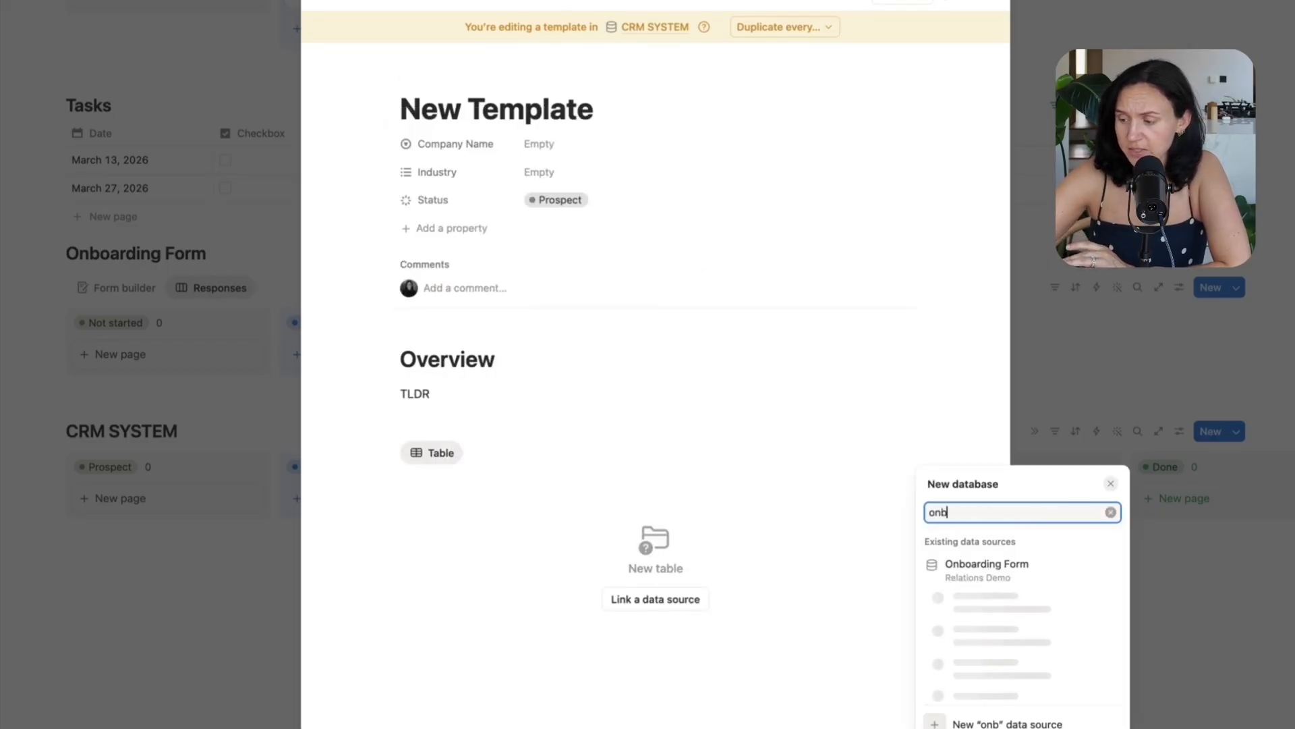
pyautogui.click(1015, 566)
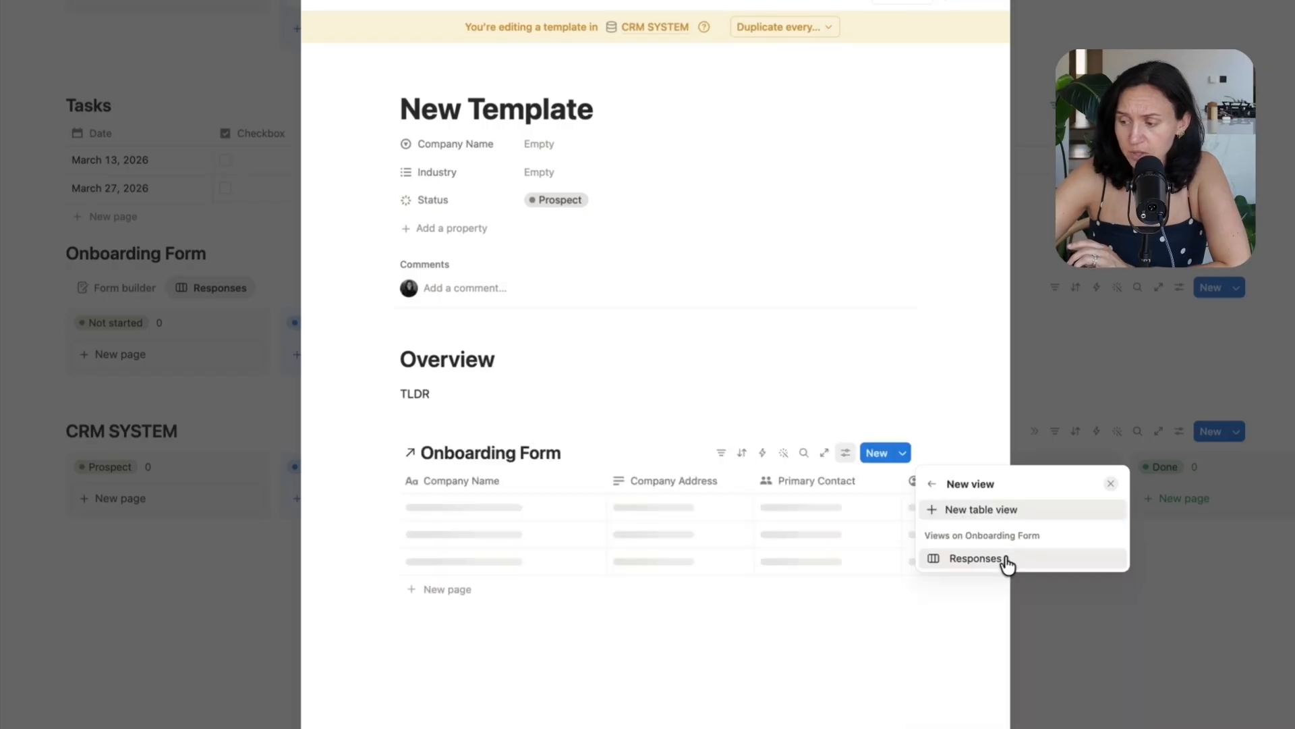
pyautogui.click(650, 429)
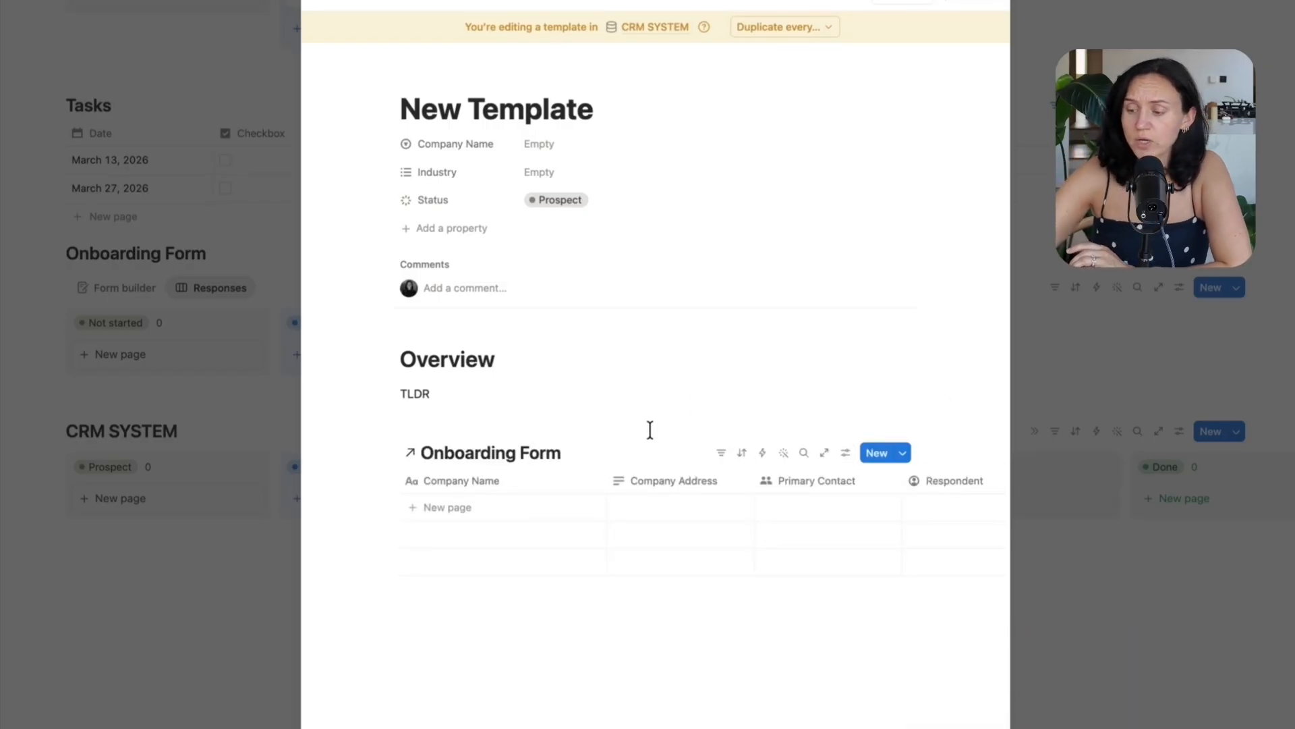
# Add a two-way relation to CRM SYSTEM in the linked Onboarding Form table and close the template
pyautogui.hscroll(10, 748, 517)
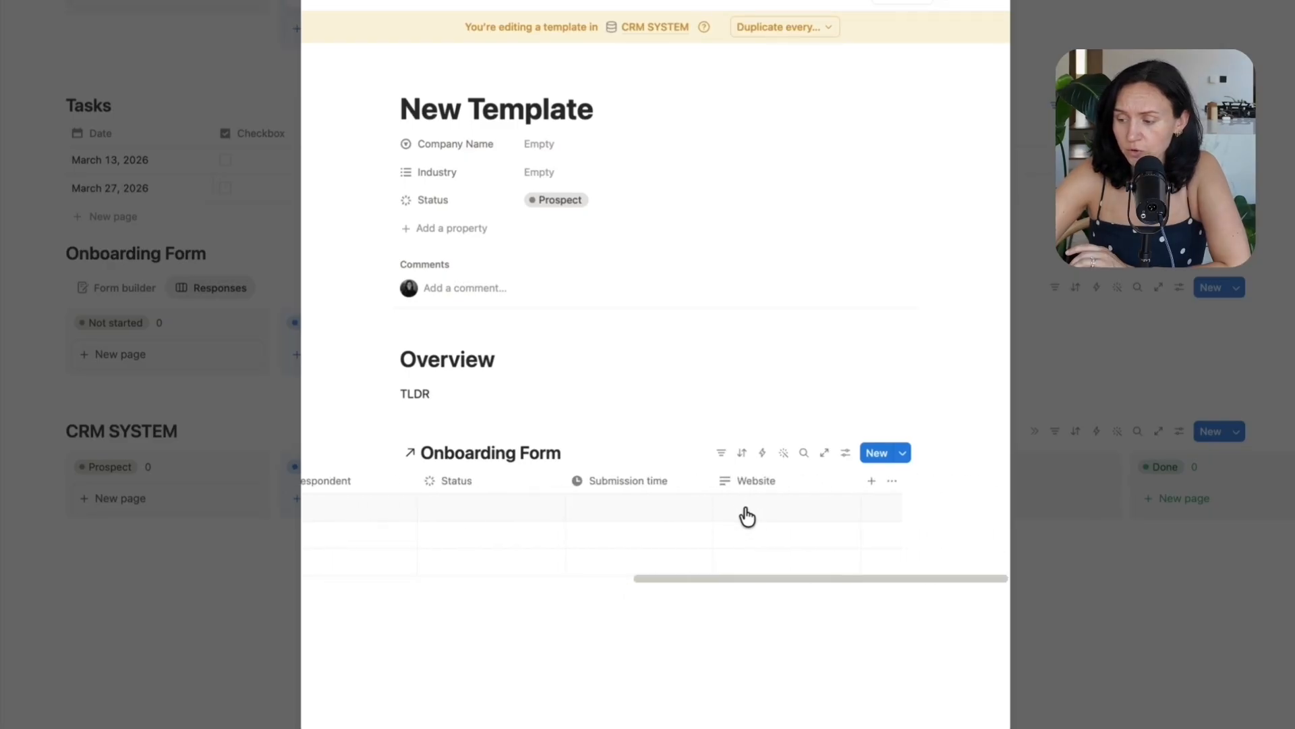
pyautogui.click(889, 480)
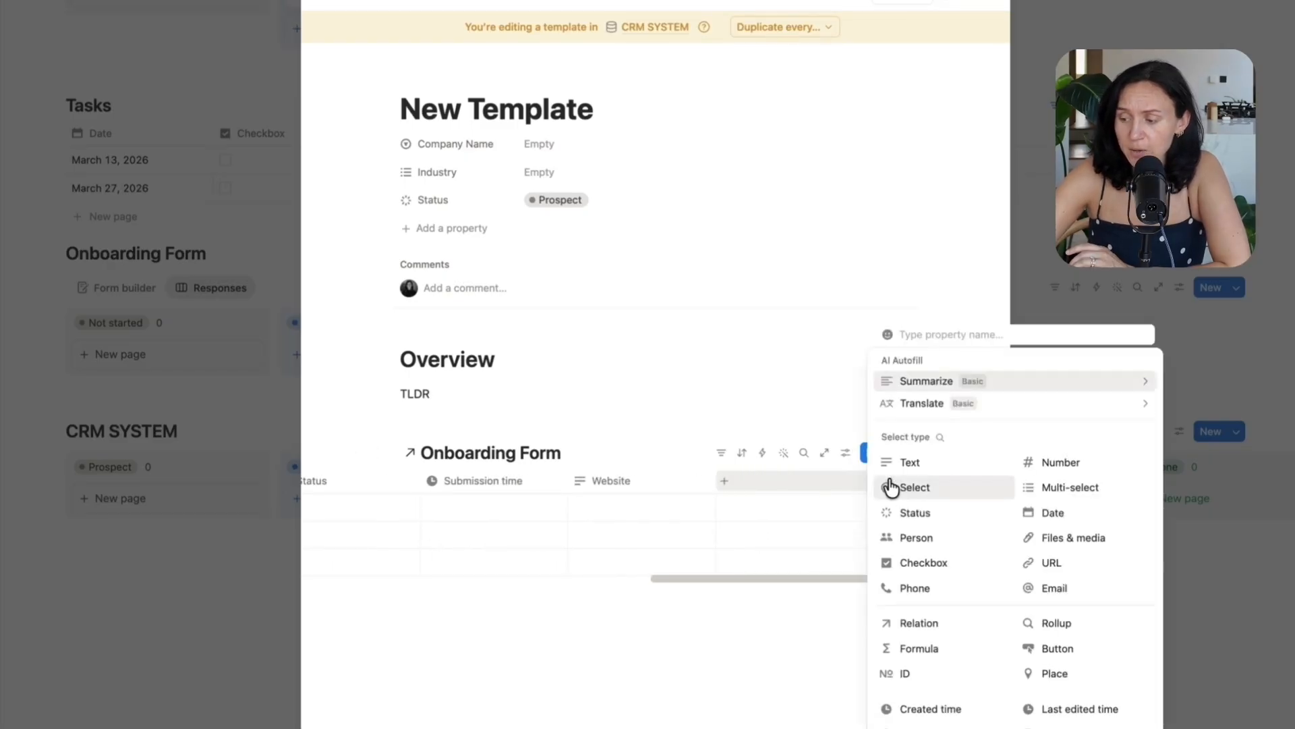
pyautogui.click(932, 624)
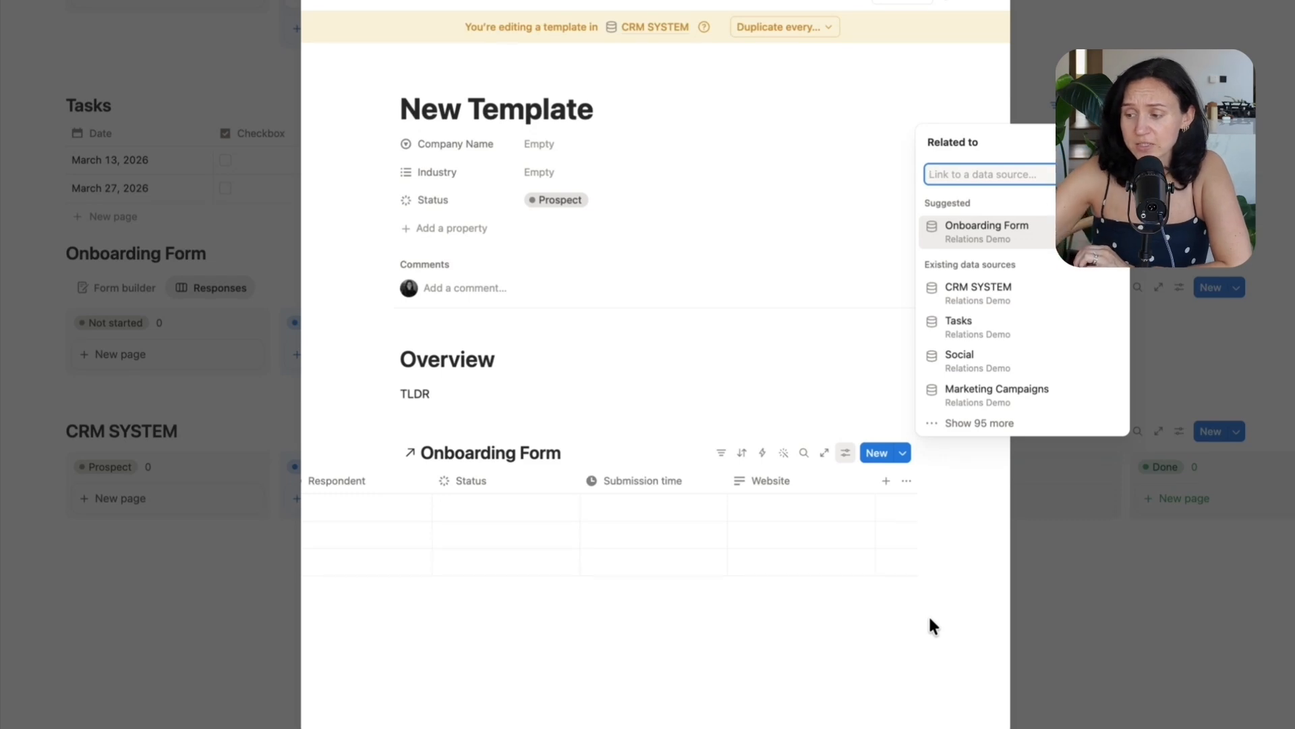
pyautogui.click(1022, 296)
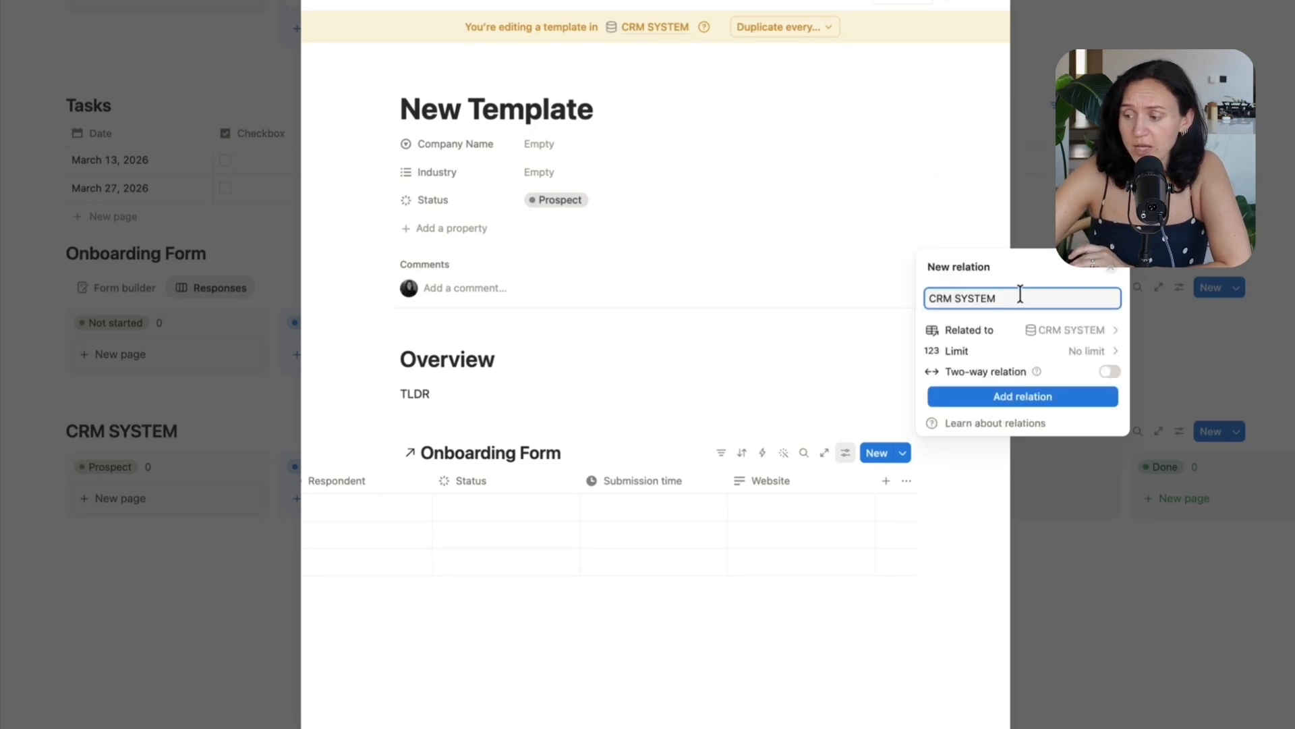
pyautogui.click(1109, 371)
pyautogui.click(1059, 400)
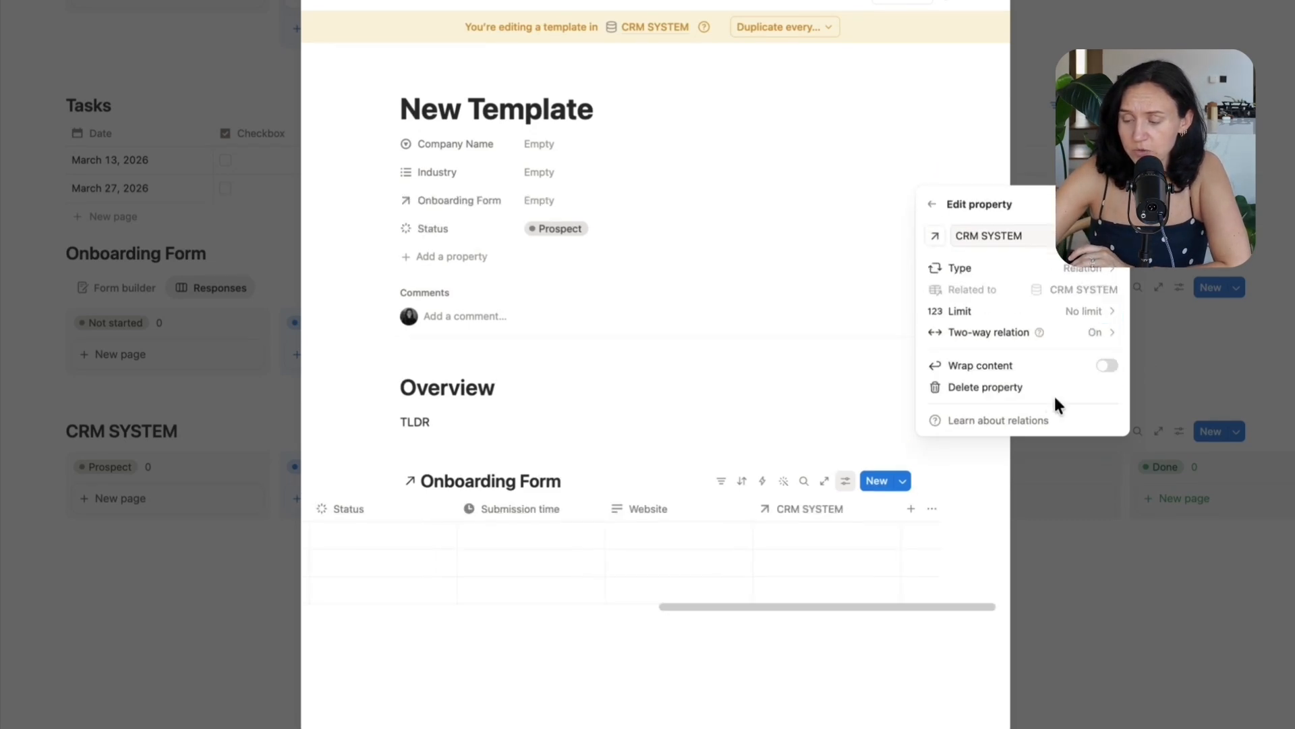
pyautogui.press('Escape')
pyautogui.press('Escape')
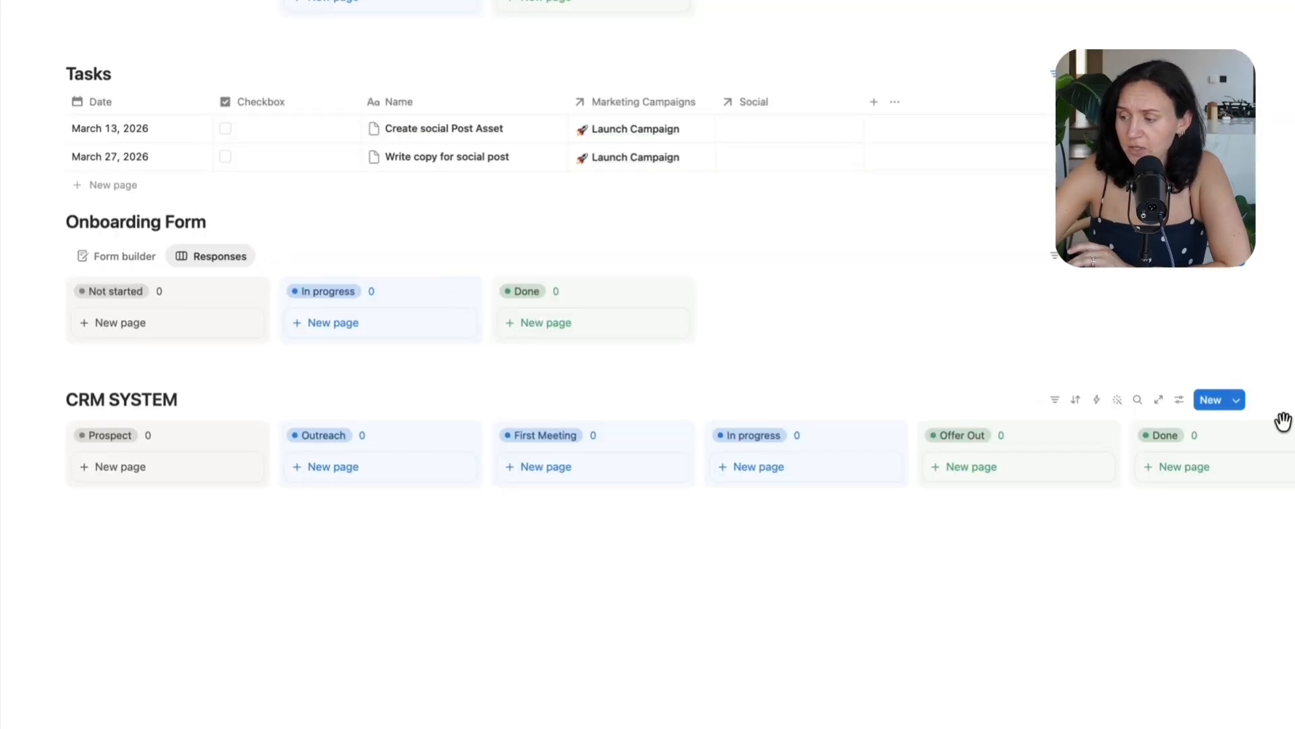
# Reopen the CRM template for editing and filter its Onboarding Form view to CRM SYSTEM contains New Template
pyautogui.click(1237, 400)
pyautogui.click(1261, 451)
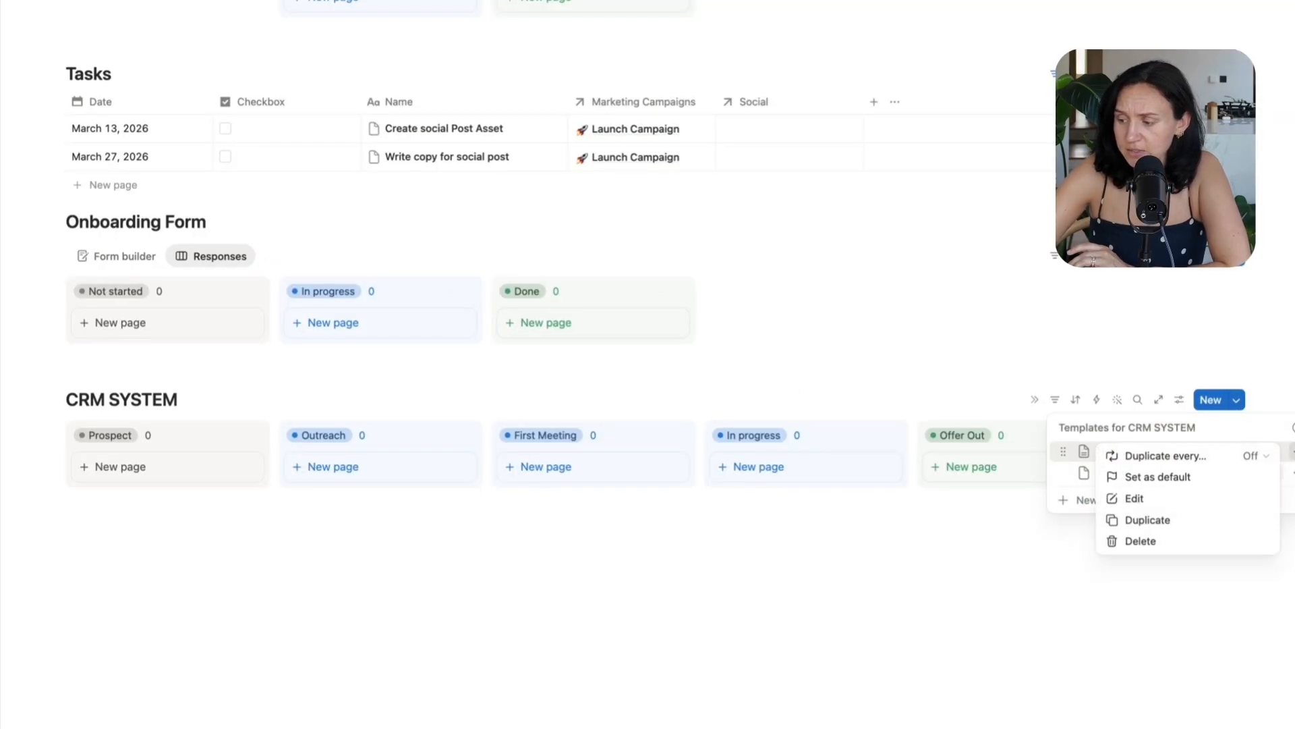
pyautogui.click(1134, 497)
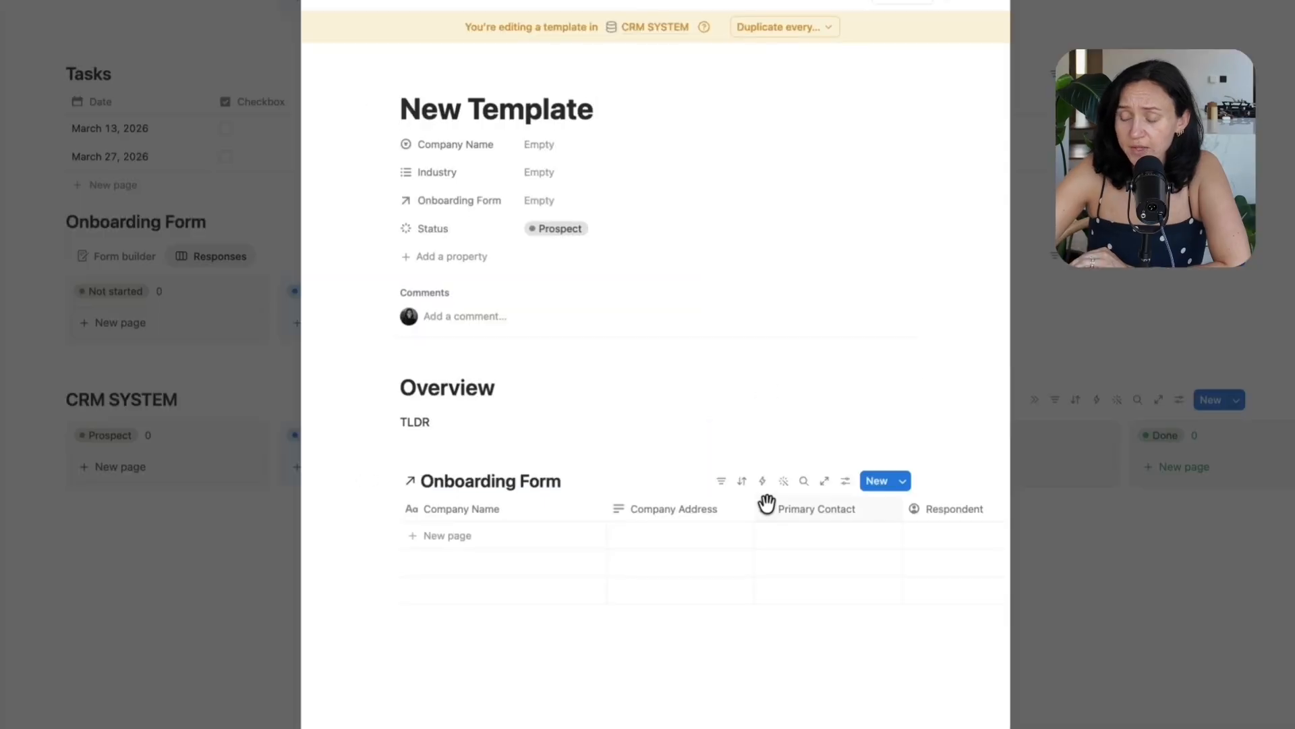
pyautogui.click(719, 482)
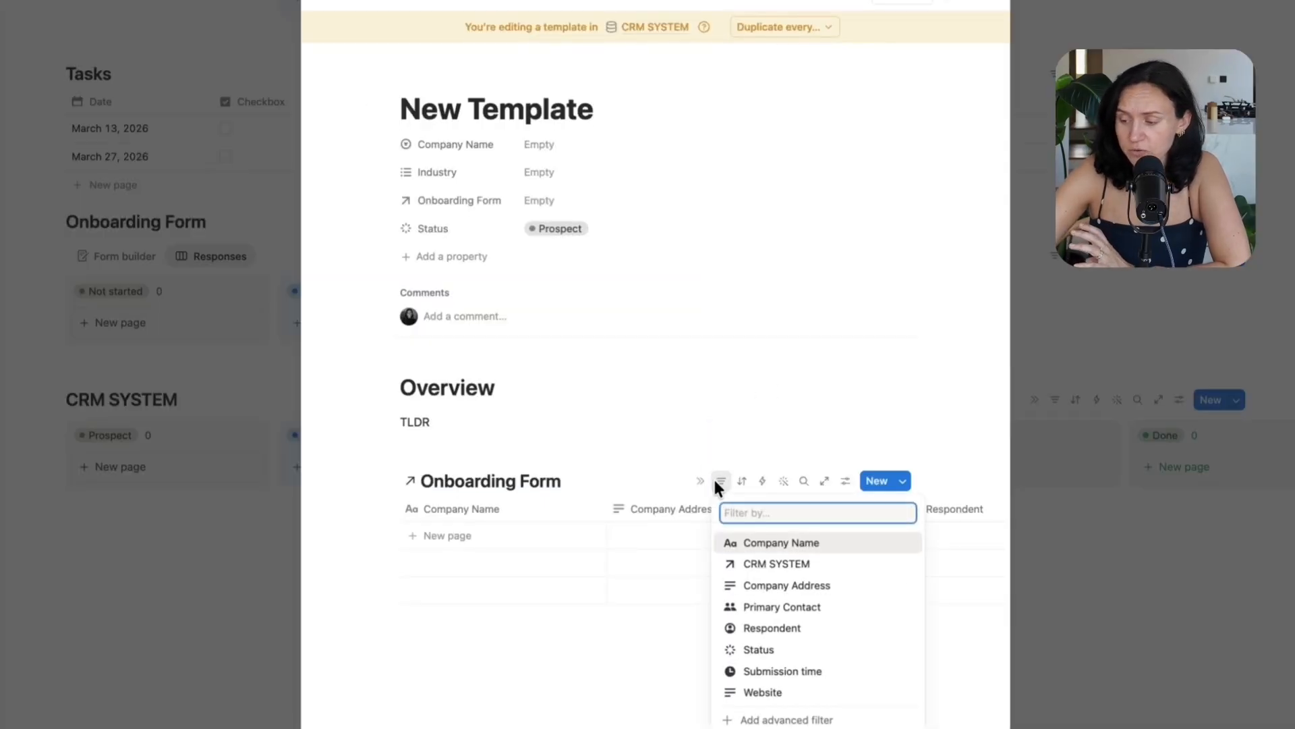
pyautogui.click(772, 564)
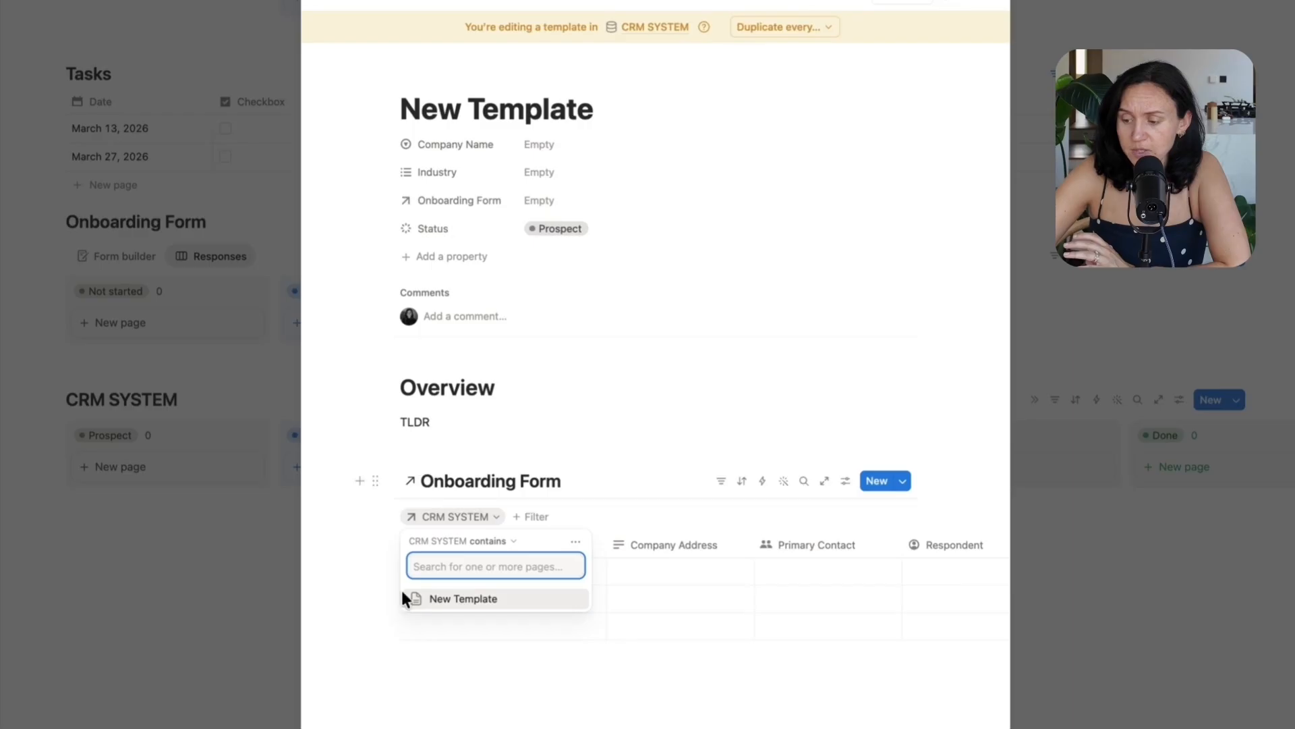
pyautogui.click(464, 600)
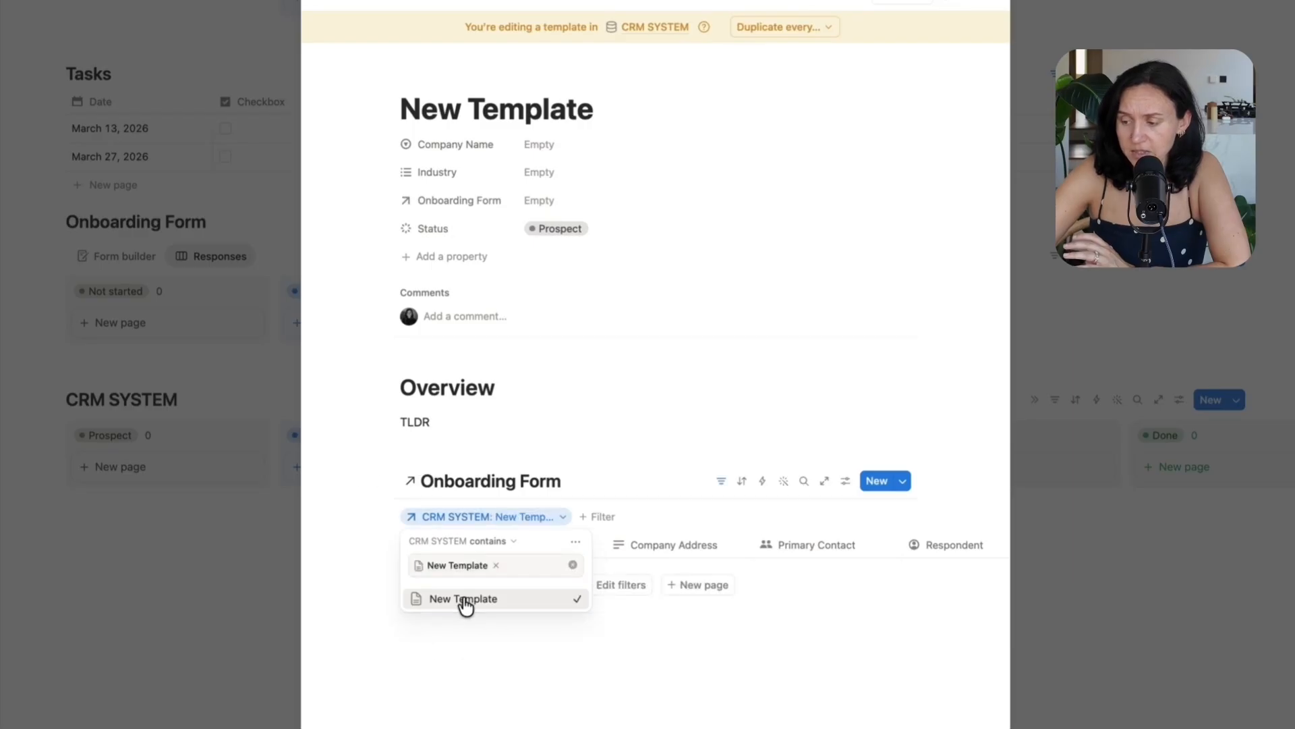
pyautogui.click(719, 484)
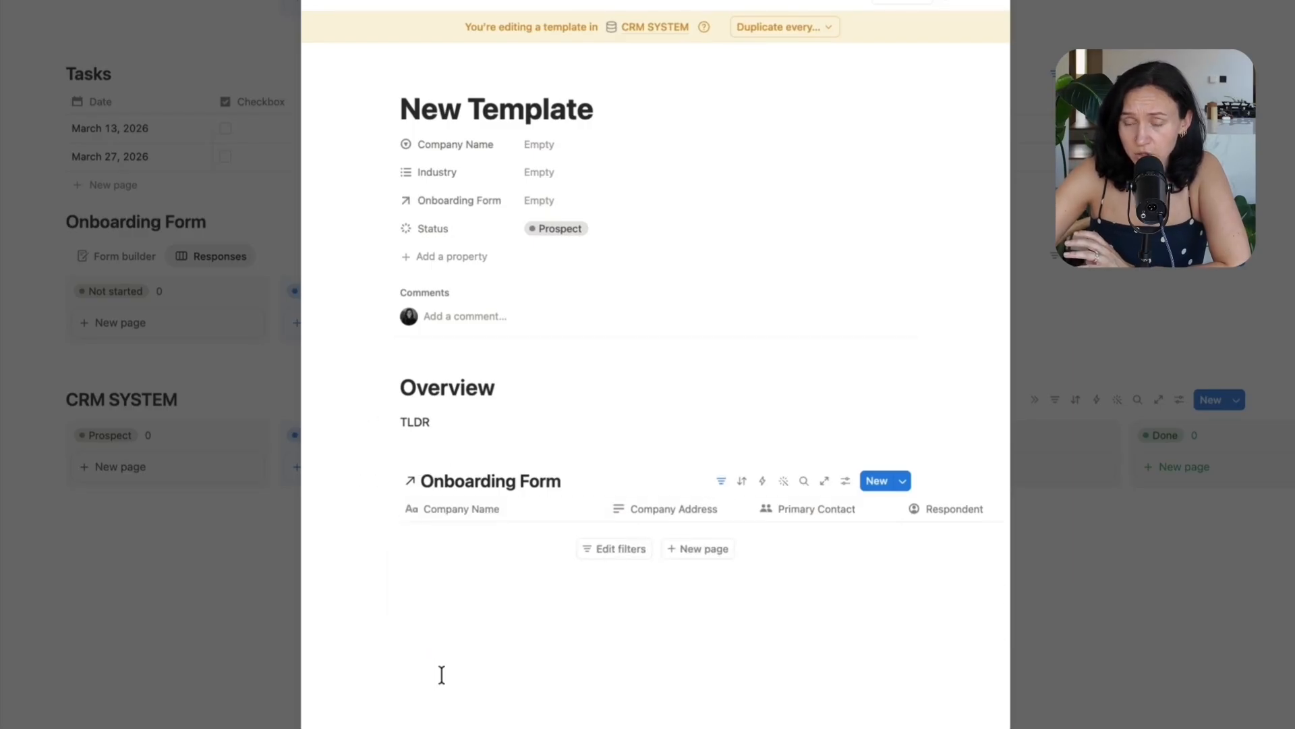
pyautogui.click(597, 109)
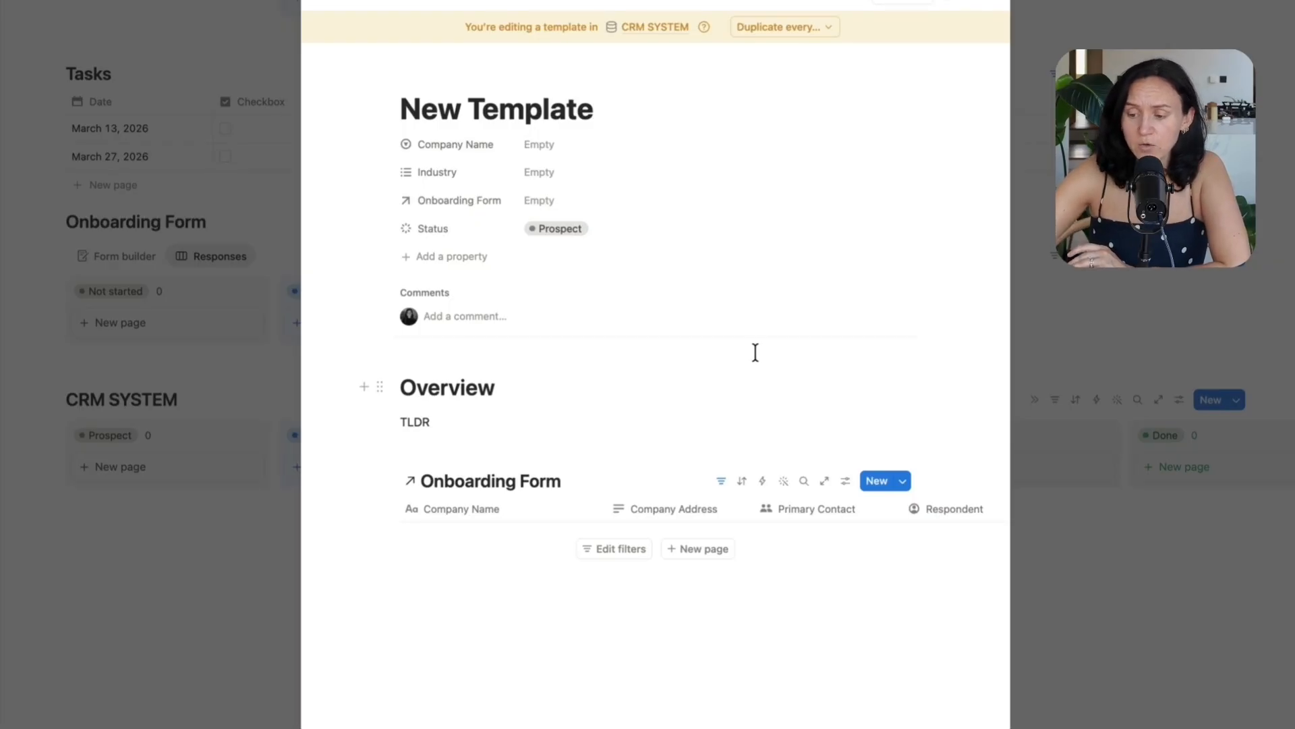
pyautogui.click(169, 660)
# Insert an inline database with a new empty data source below the CRM board and title it Client Task List
pyautogui.click(171, 675)
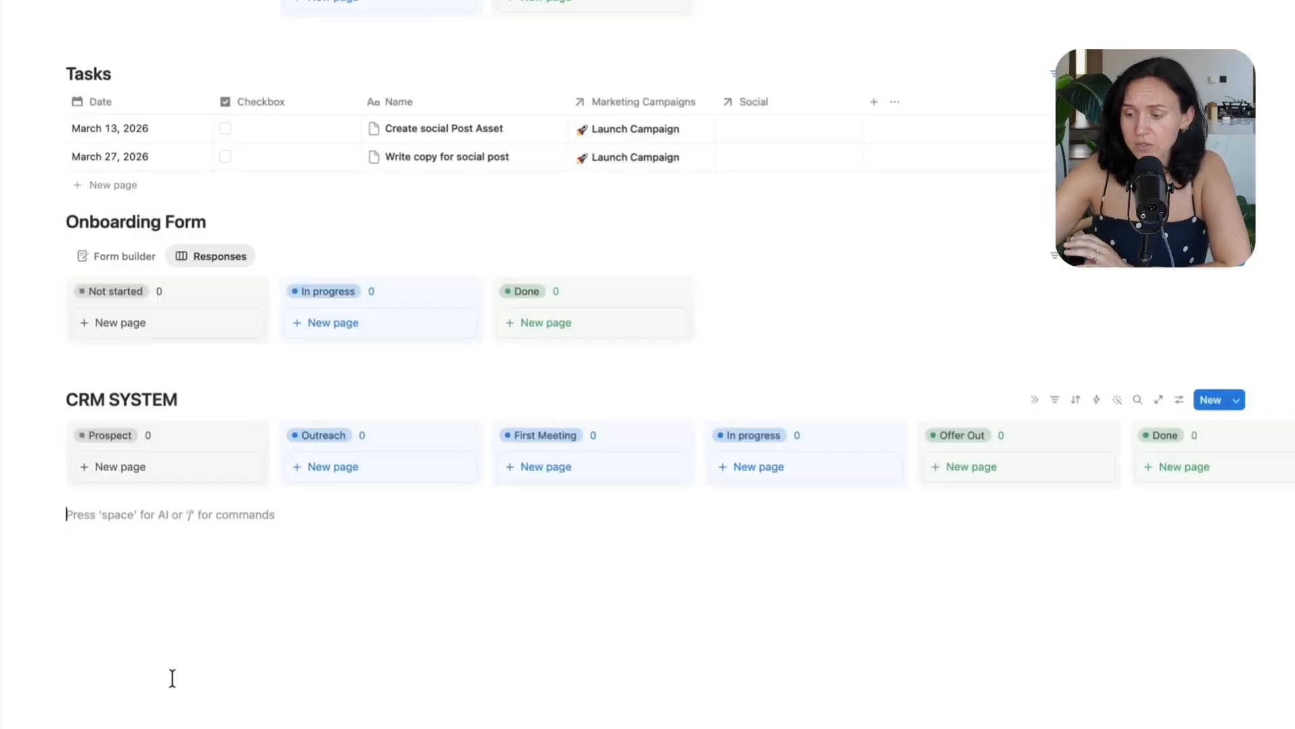
pyautogui.press('Return')
pyautogui.write('/dat')
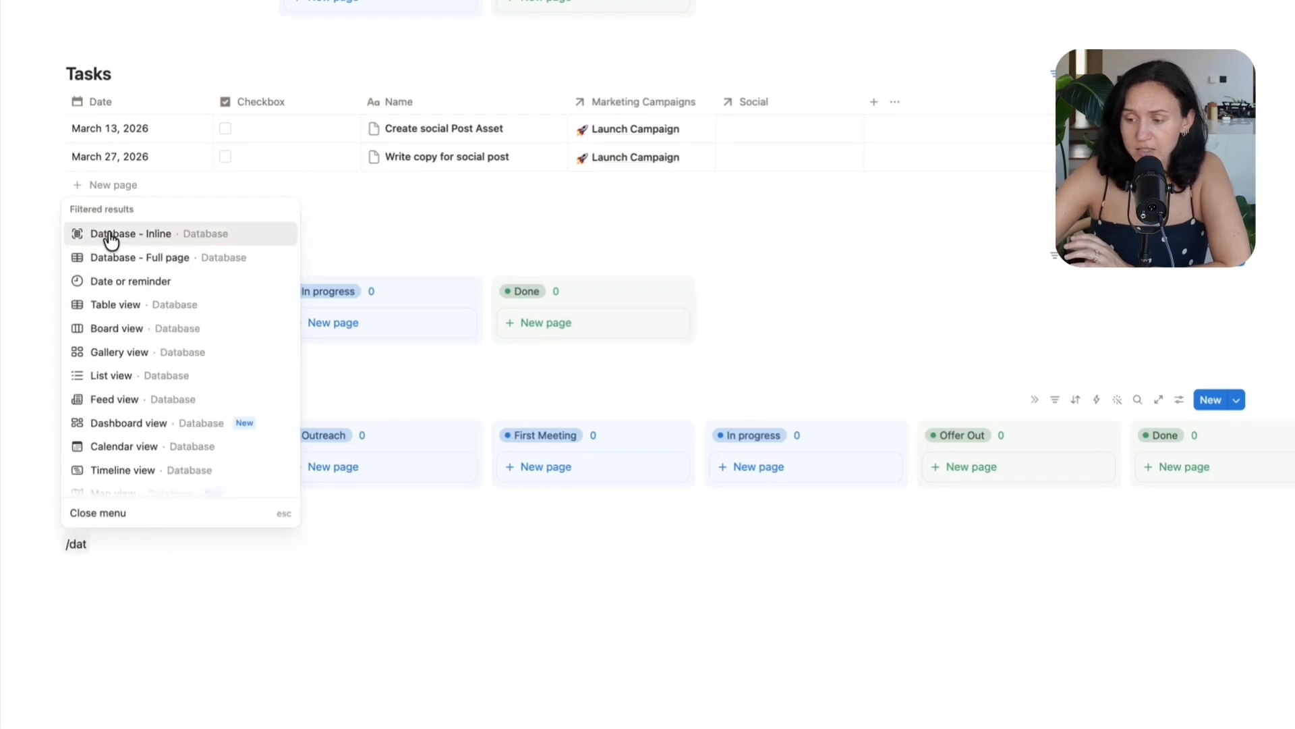
pyautogui.click(111, 237)
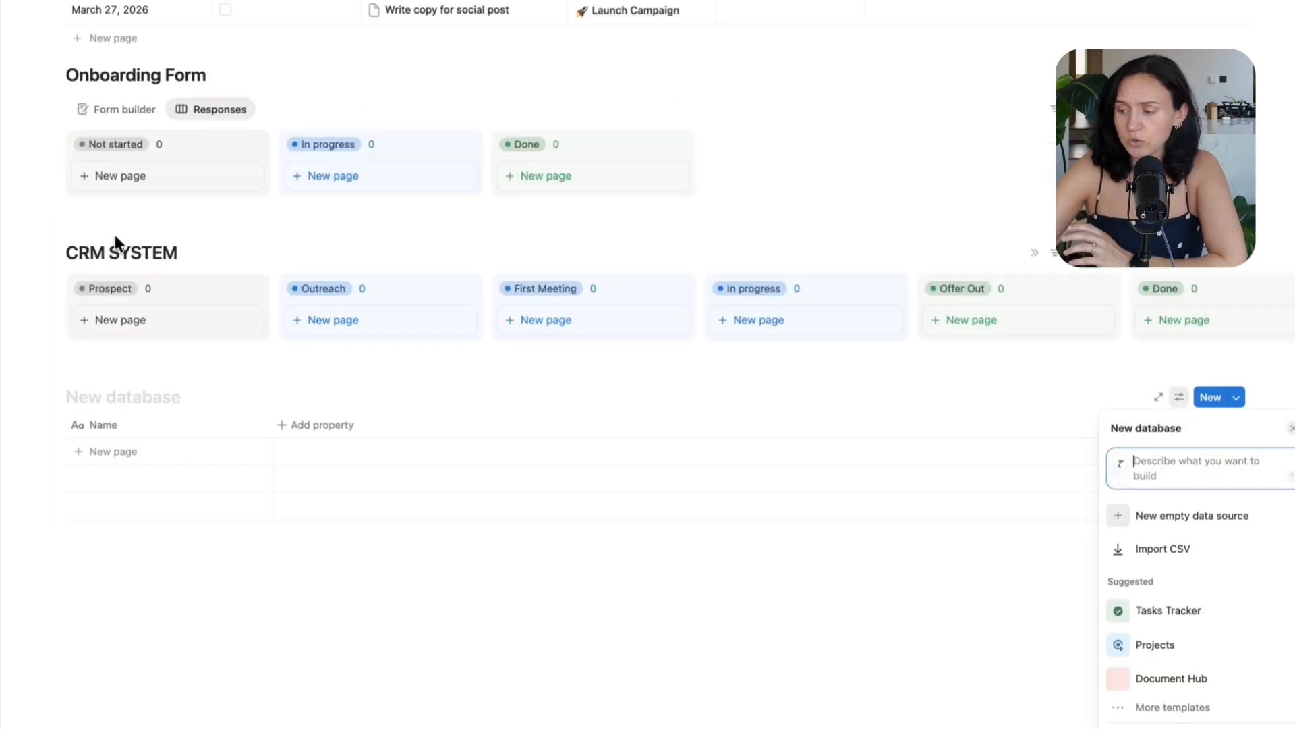
pyautogui.click(1124, 527)
pyautogui.click(110, 395)
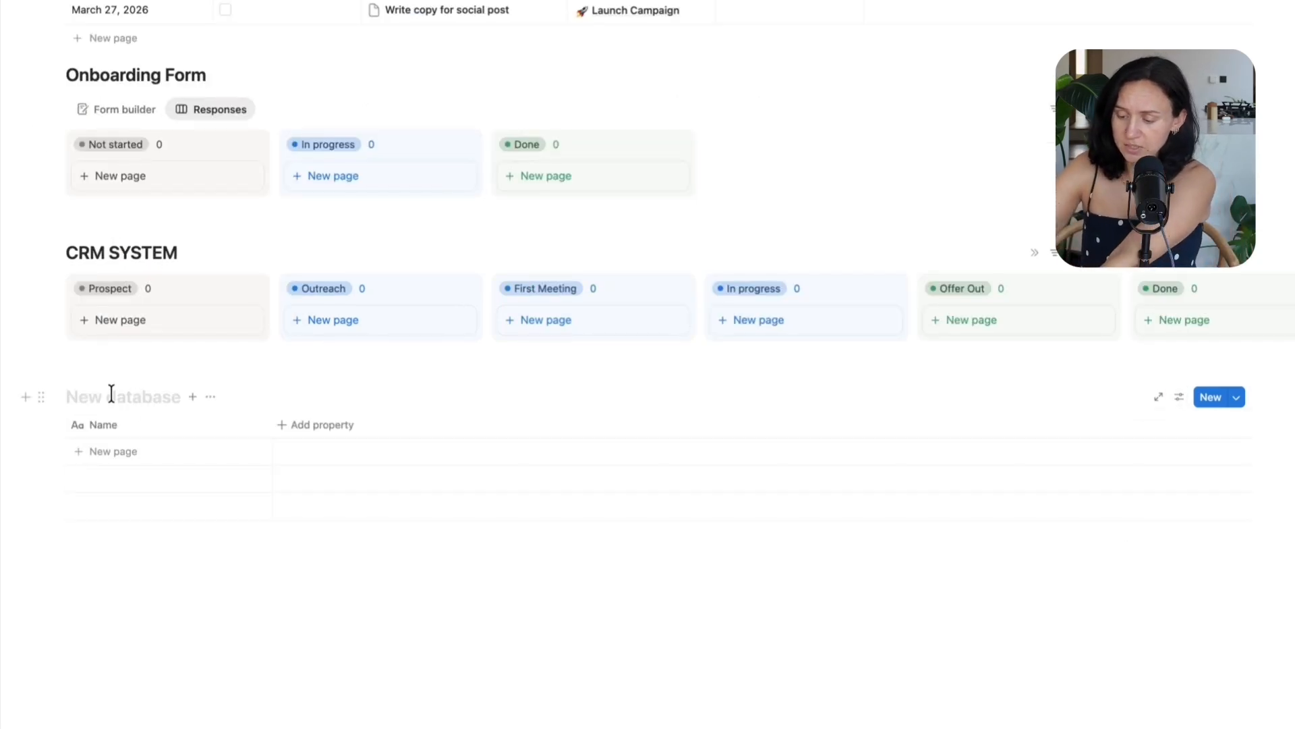
pyautogui.write('Client Task List')
# Add a Checkbox property and a Date property to the Client Task List database
pyautogui.click(305, 424)
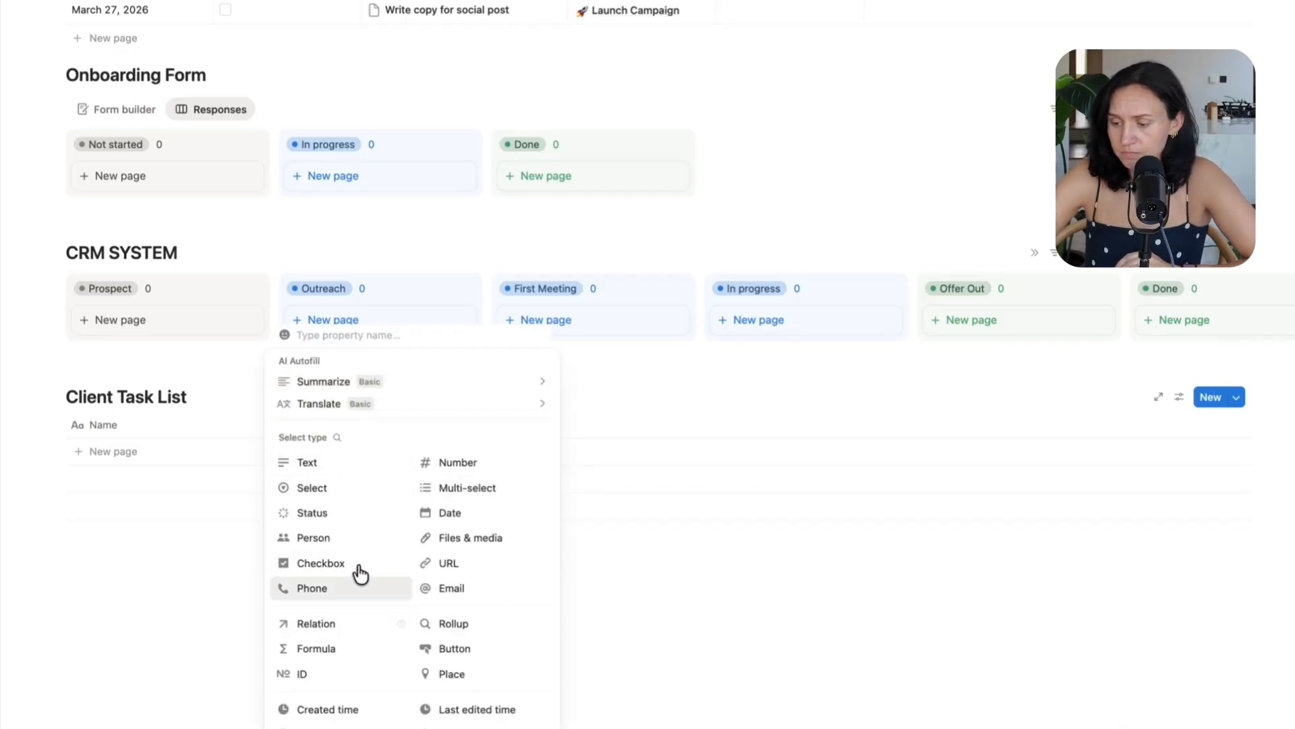
pyautogui.click(341, 565)
pyautogui.click(428, 425)
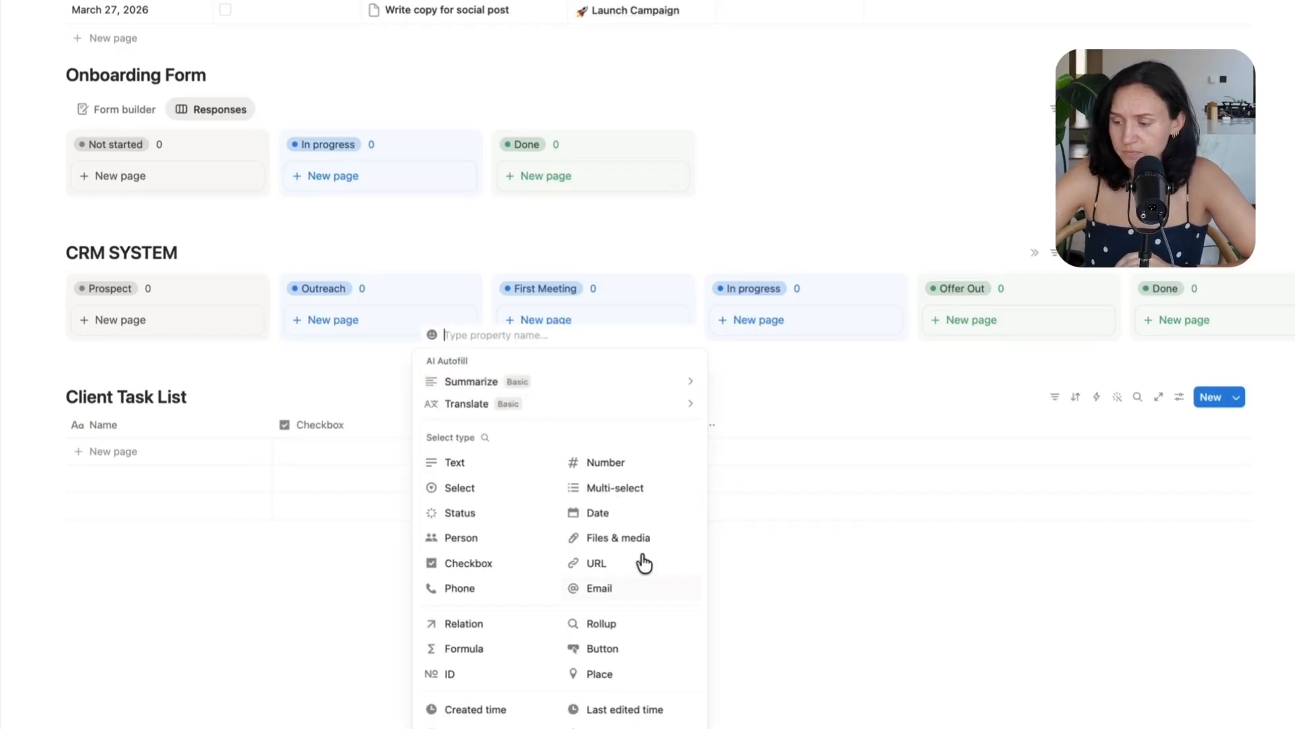
pyautogui.click(621, 518)
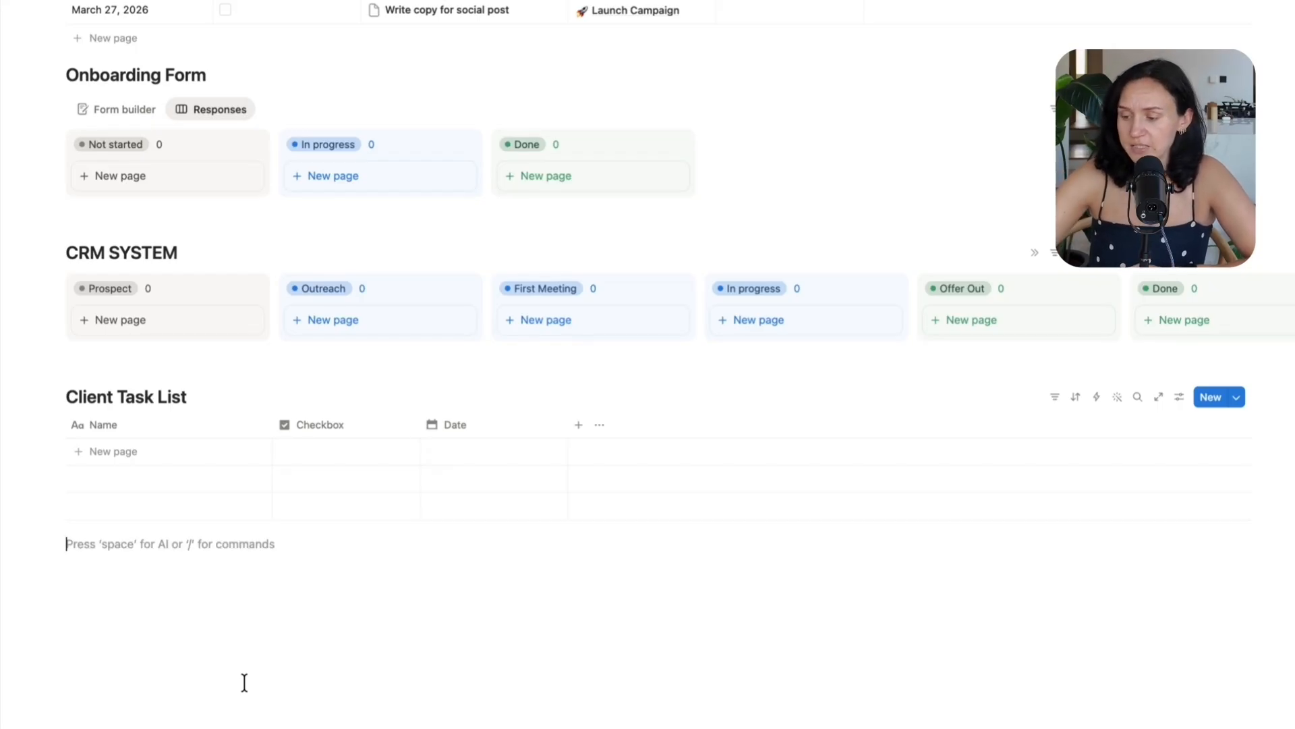
# Add a two-way relation to CRM SYSTEM in the Client Task List database and close the property settings
pyautogui.click(580, 426)
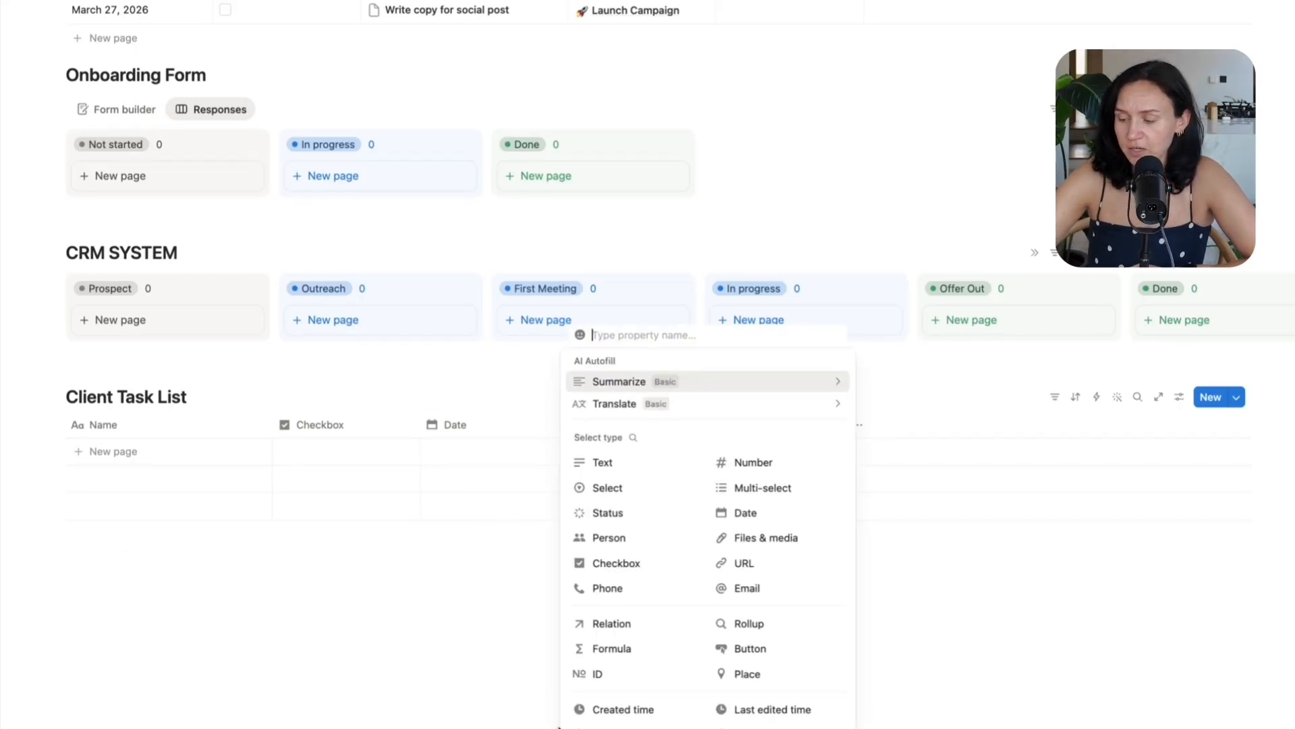
pyautogui.click(636, 625)
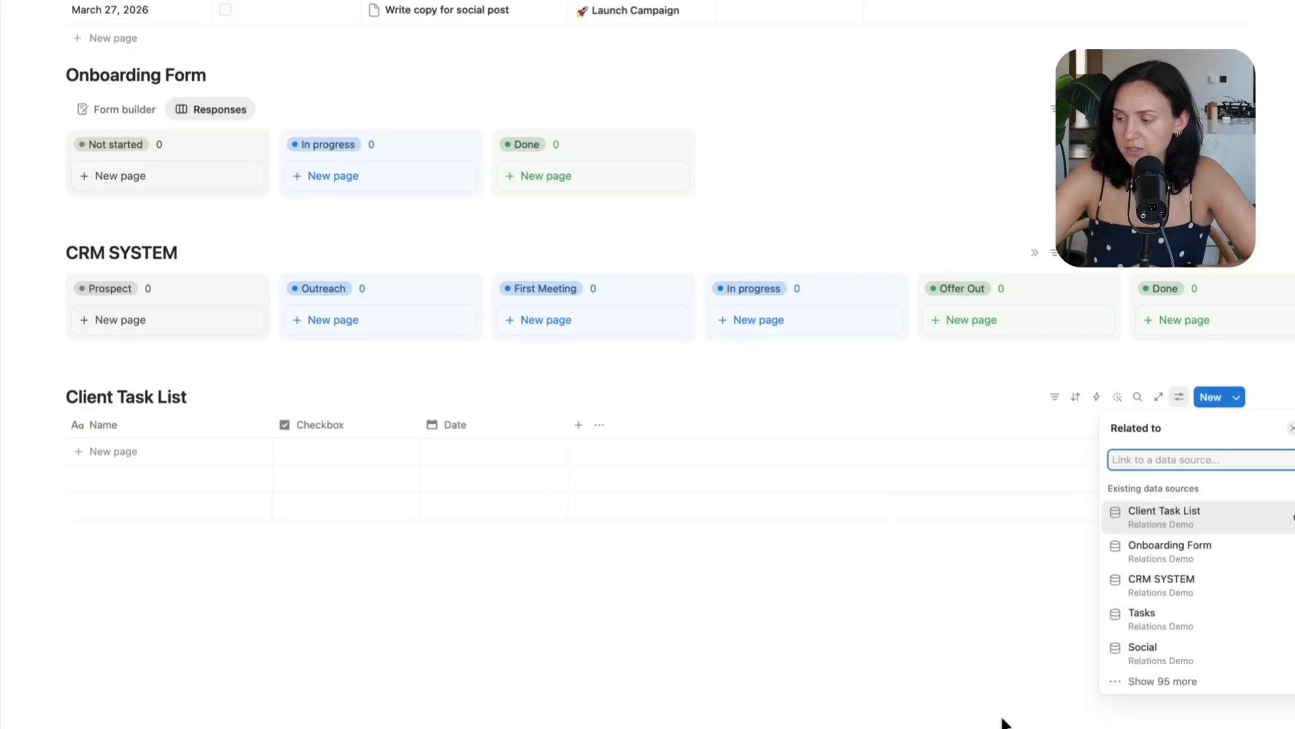
pyautogui.click(1174, 588)
pyautogui.click(1288, 534)
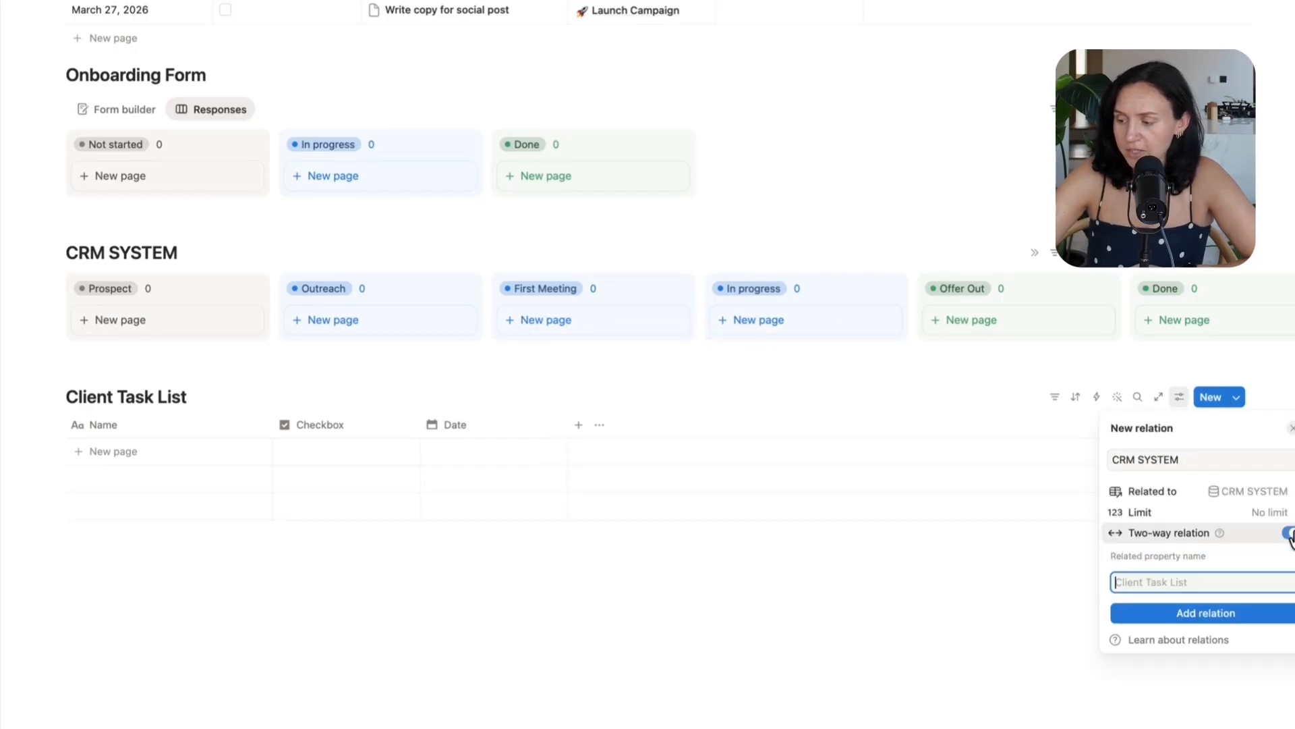
pyautogui.click(1228, 611)
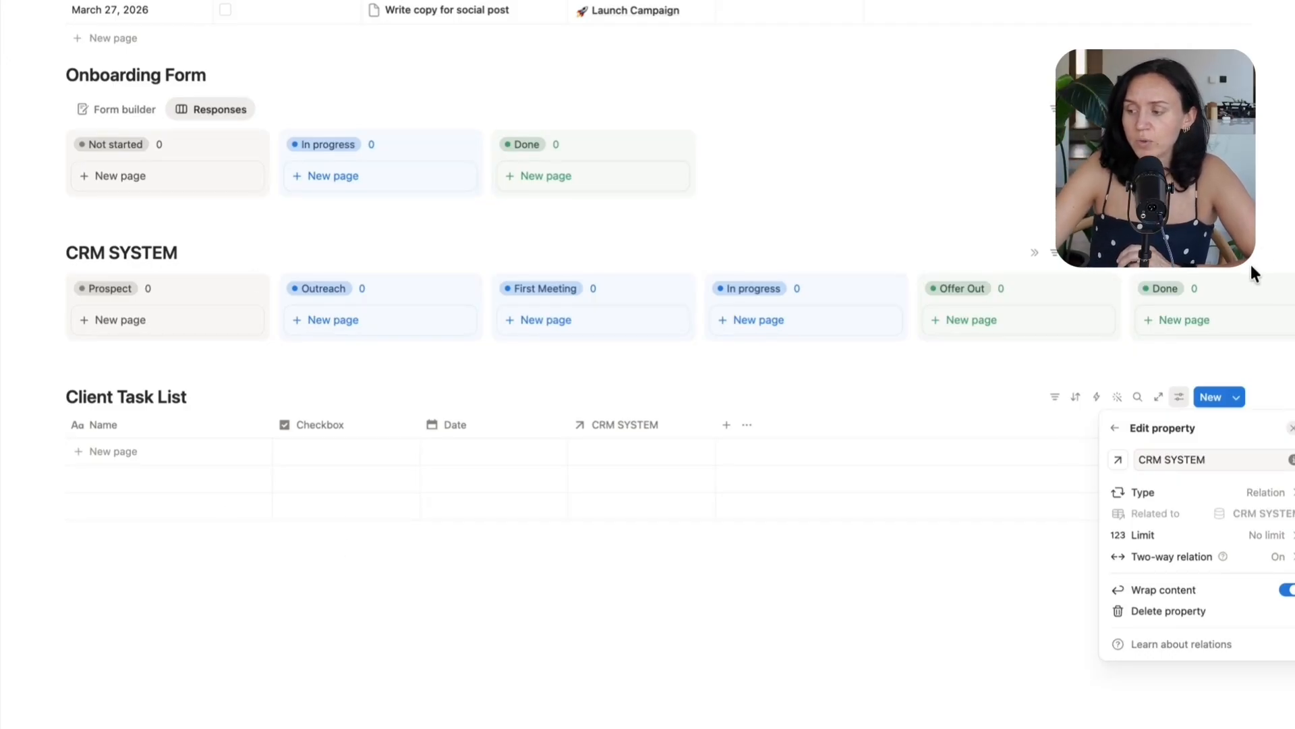
pyautogui.click(1275, 195)
# Reopen the CRM SYSTEM template for editing and insert a linked view of Client Task List below its Onboarding Form
pyautogui.click(1236, 253)
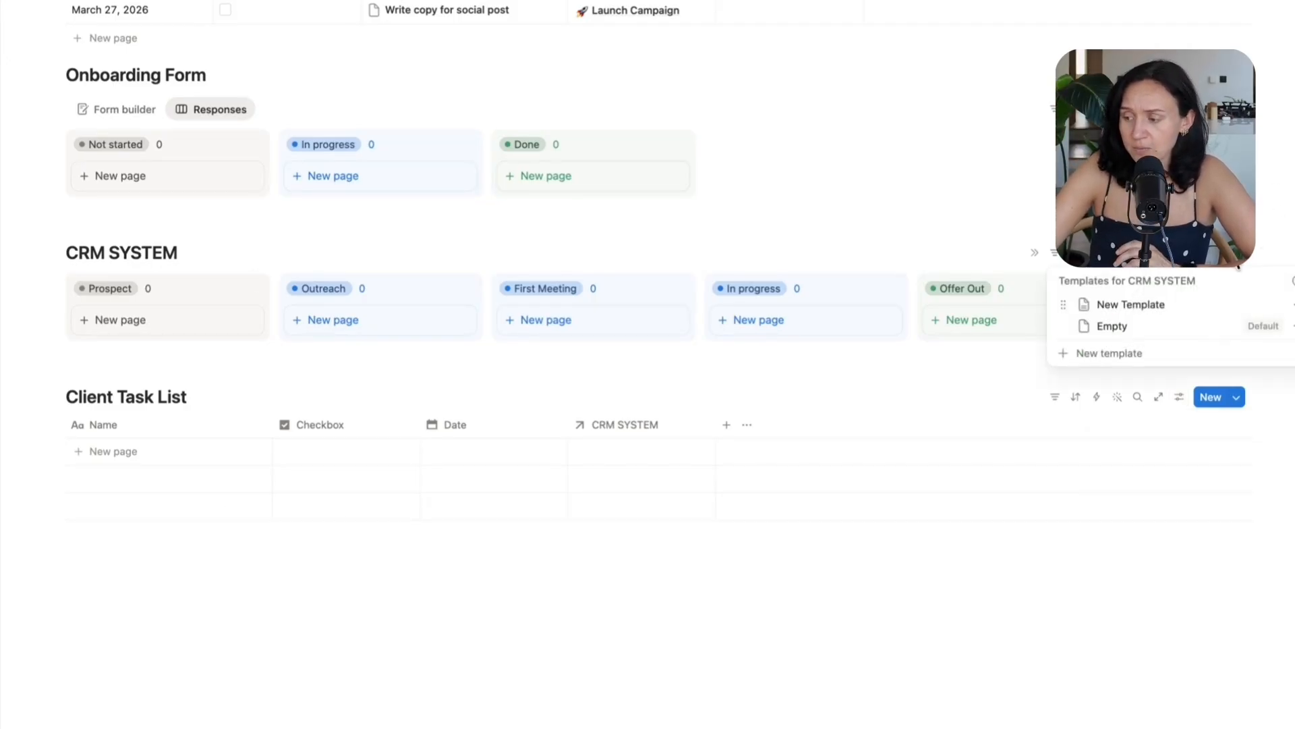
pyautogui.click(1292, 305)
pyautogui.click(1179, 364)
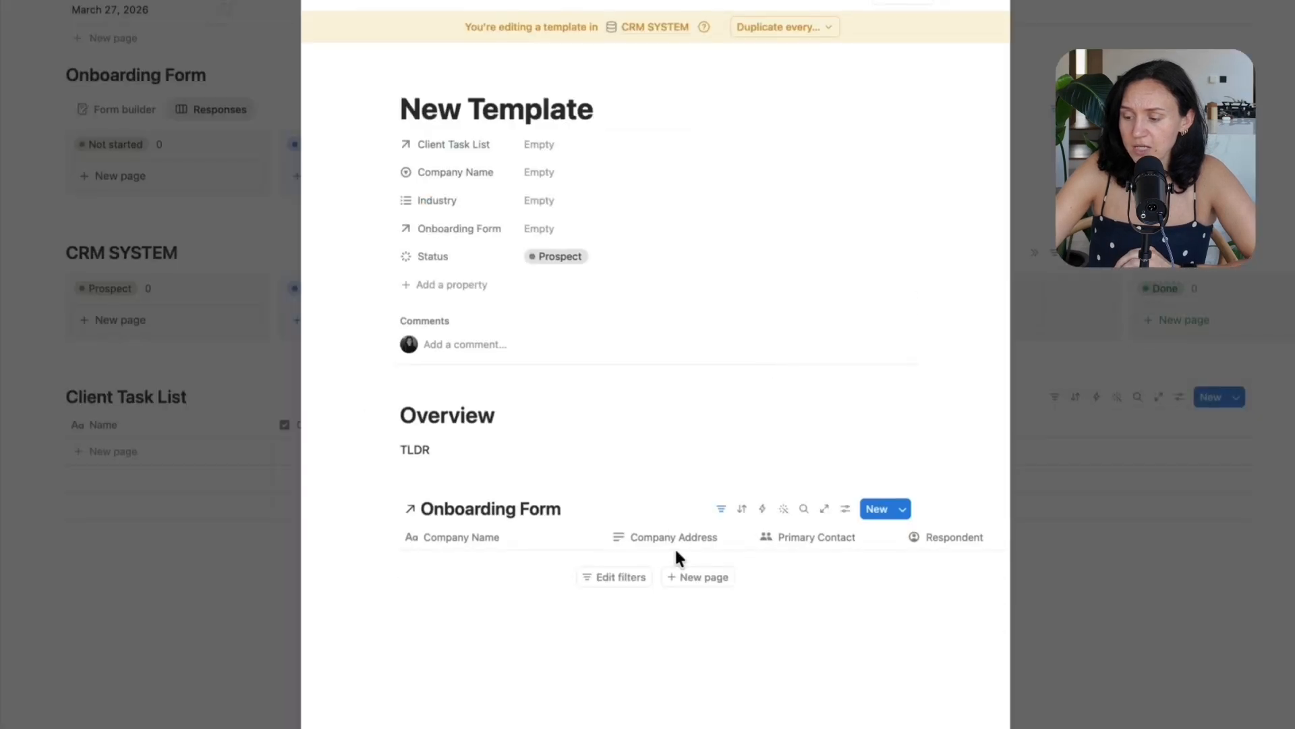
pyautogui.click(568, 648)
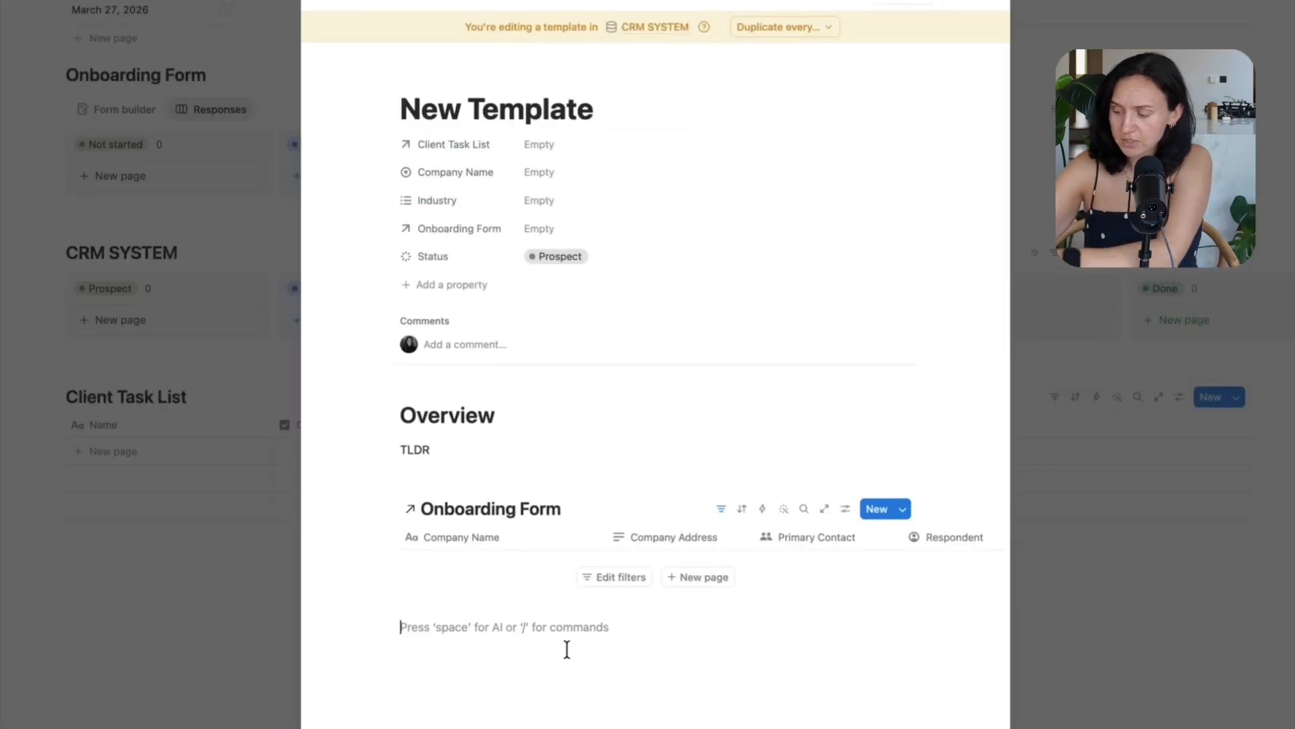
pyautogui.write('/linked')
pyautogui.press('Return')
pyautogui.click(992, 607)
pyautogui.click(771, 480)
# Filter the template's Client Task List view to CRM SYSTEM contains New Template
pyautogui.click(719, 516)
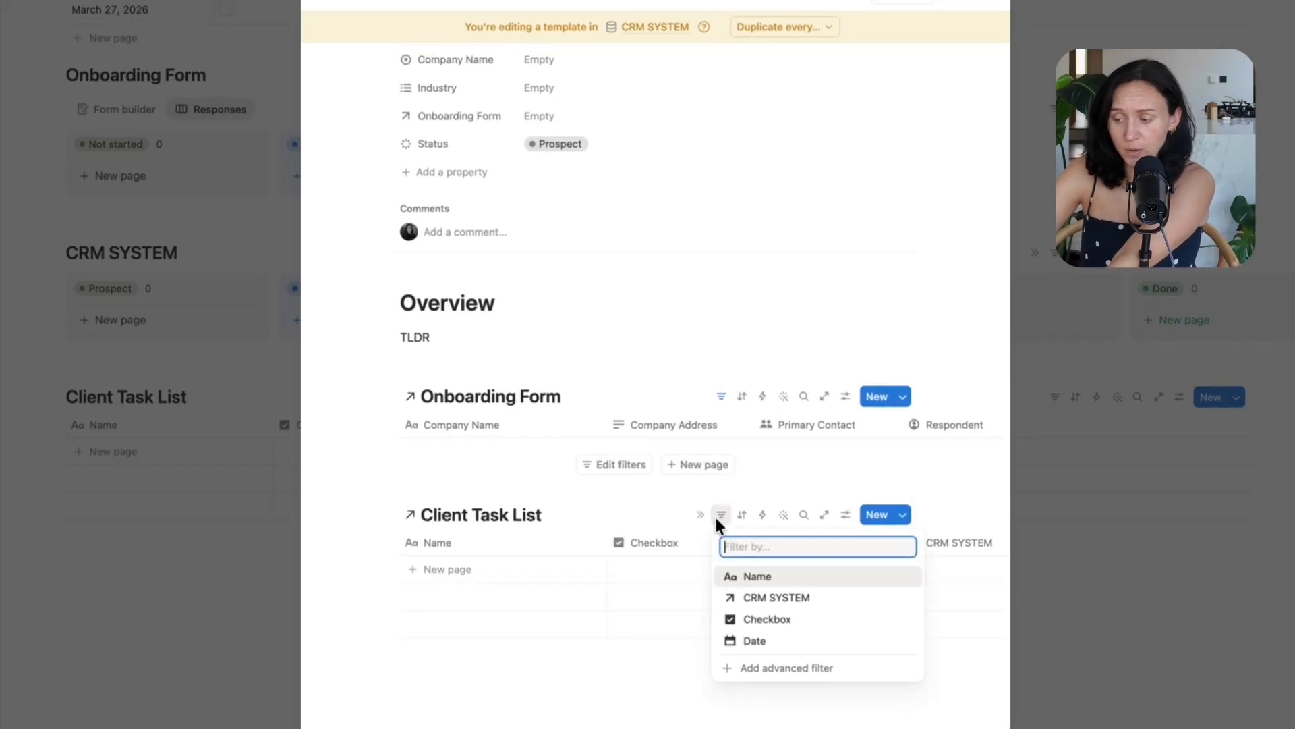
pyautogui.click(775, 596)
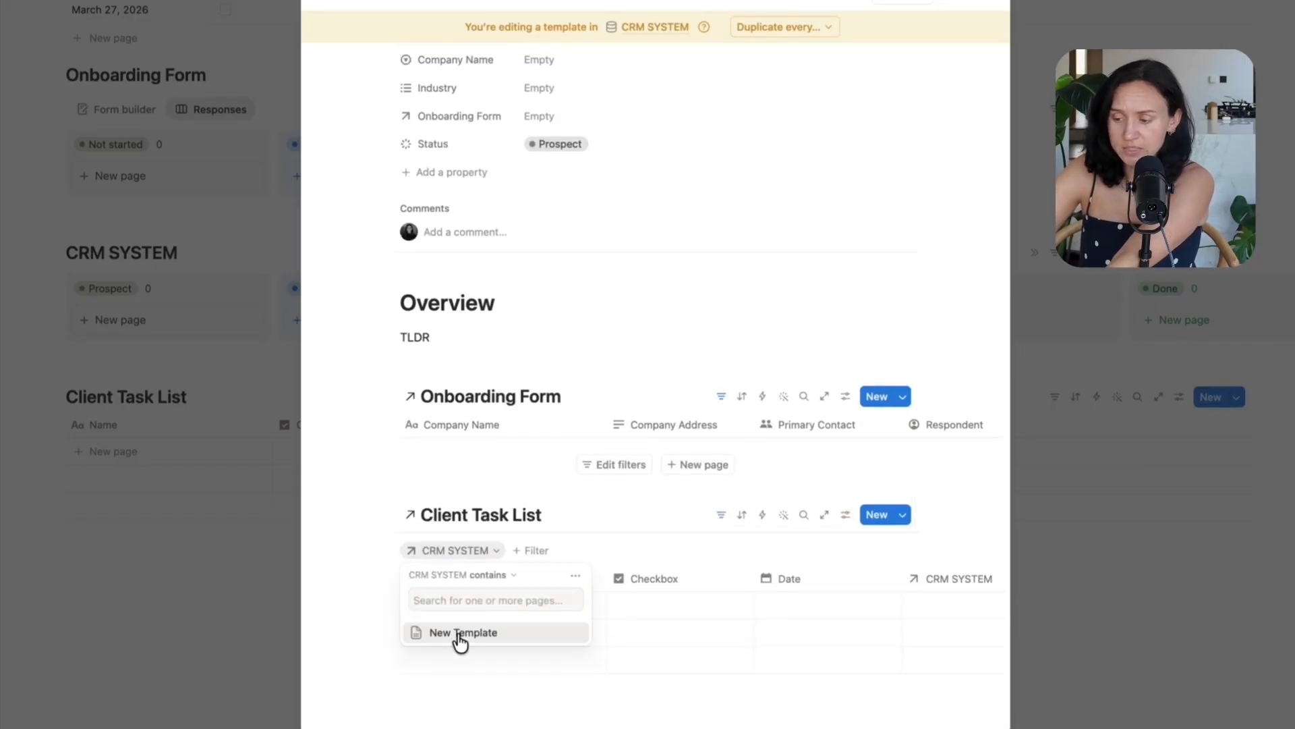
pyautogui.click(457, 634)
pyautogui.click(722, 519)
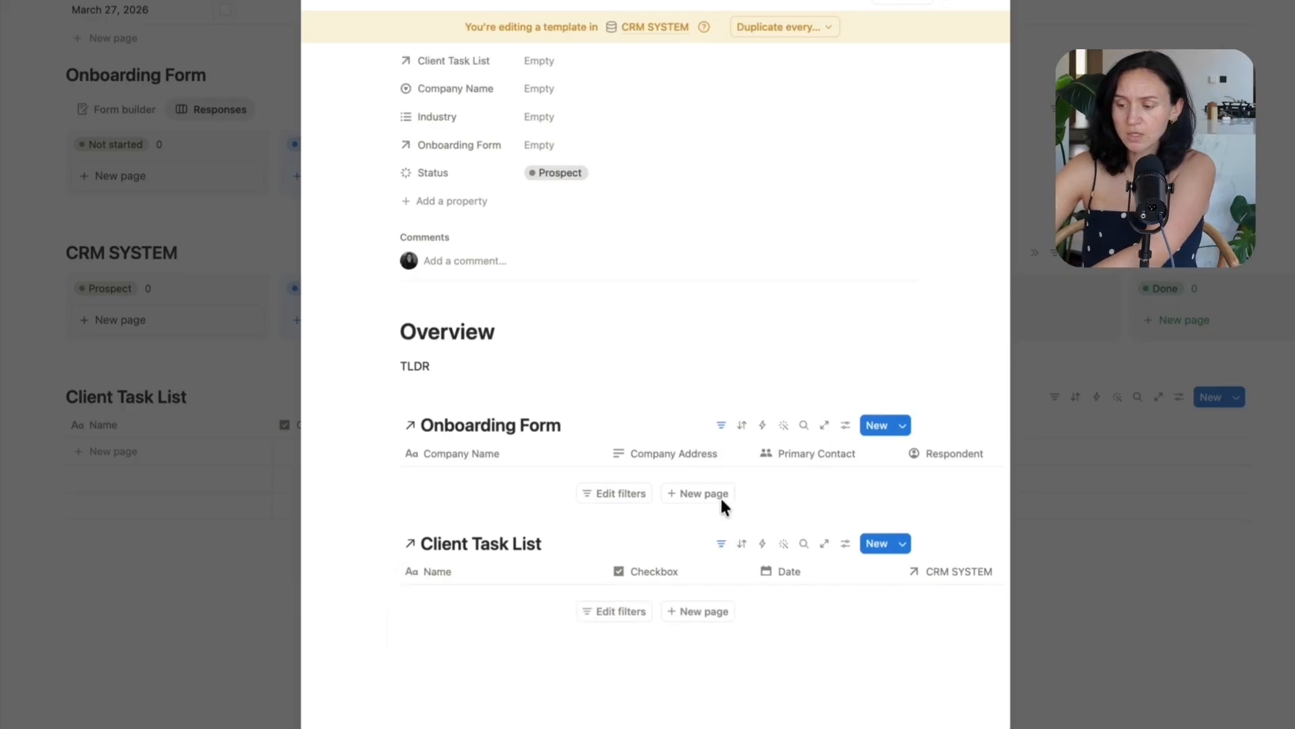
# Insert a button block below the TLDR text in the template and name it Onboarding Tasks
pyautogui.scroll(2, 635, 404)
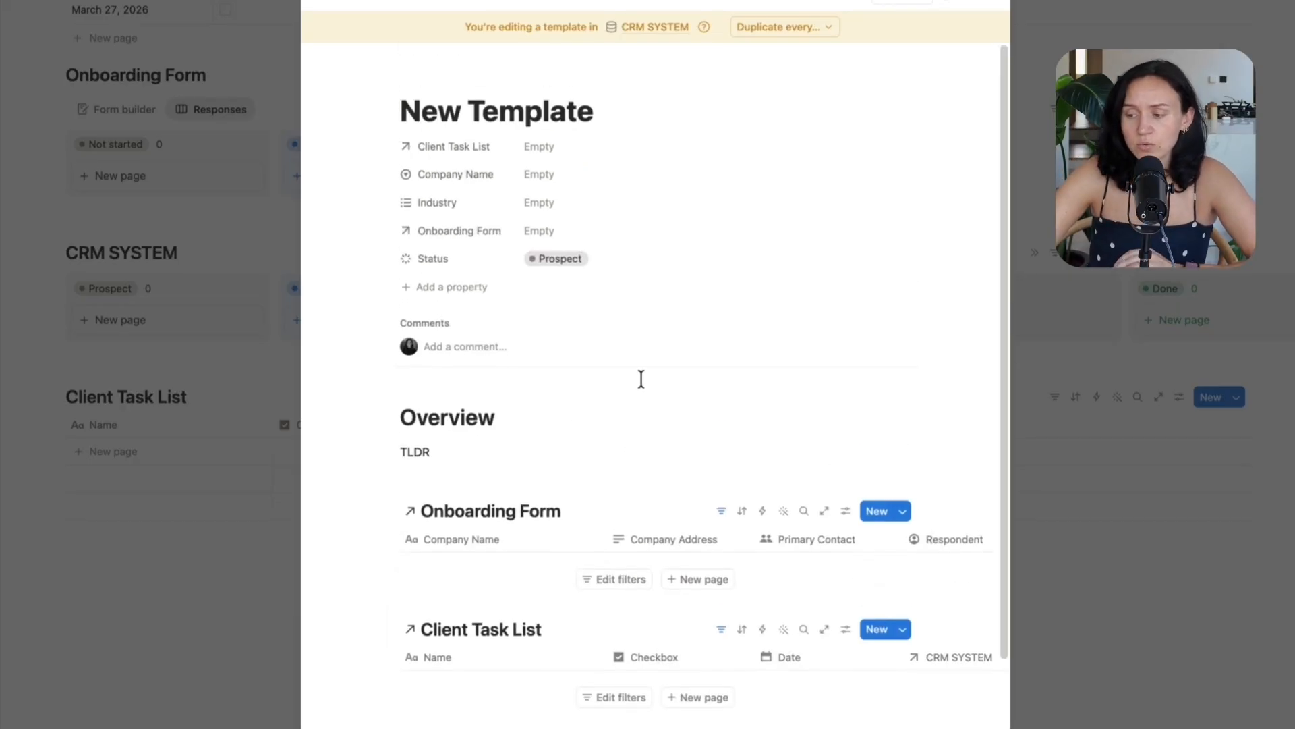
pyautogui.scroll(-2, 555, 303)
pyautogui.scroll(1, 472, 344)
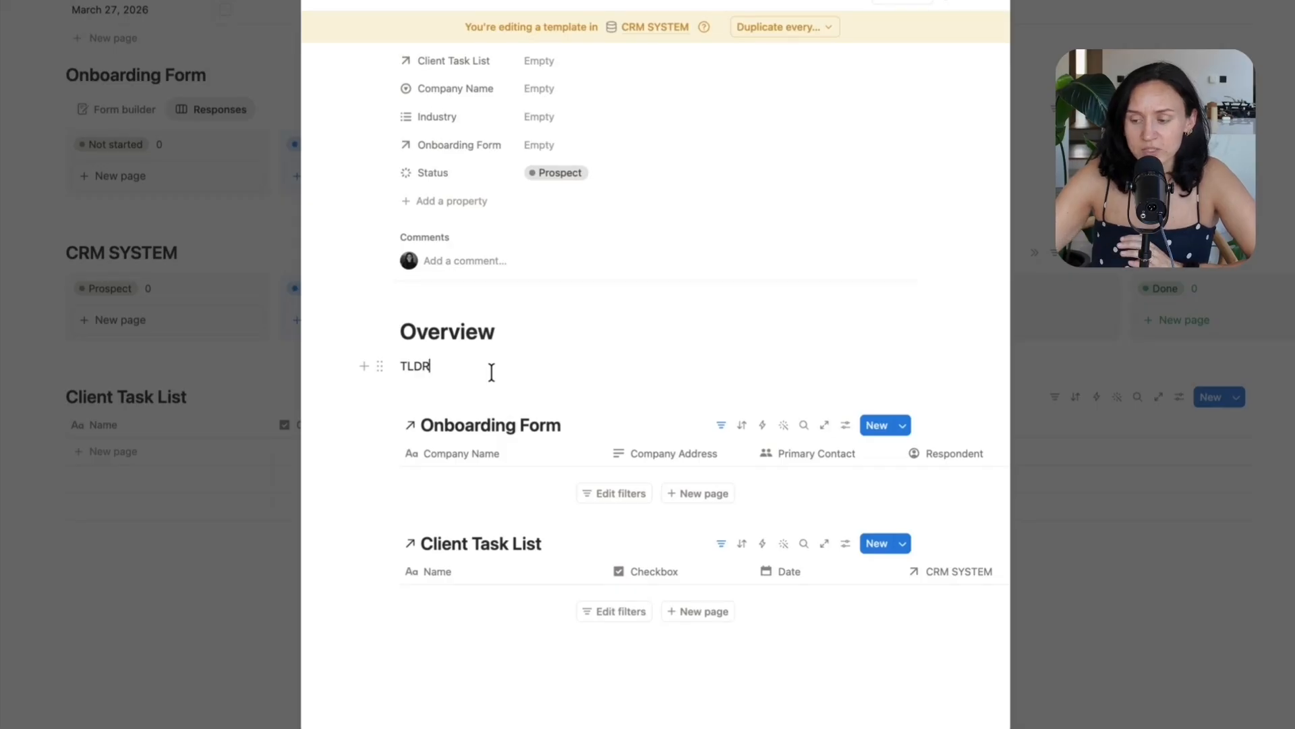
pyautogui.press('Return')
pyautogui.press('Return')
pyautogui.write('/but')
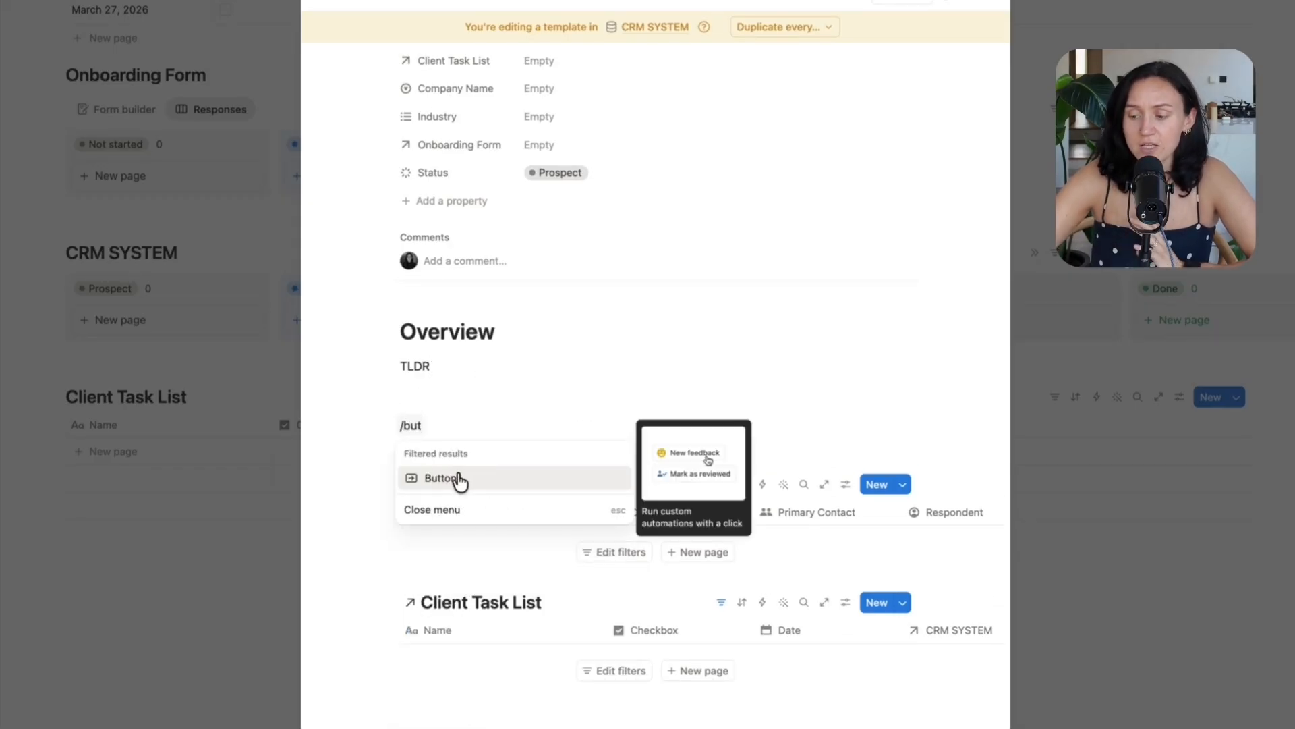
pyautogui.click(460, 480)
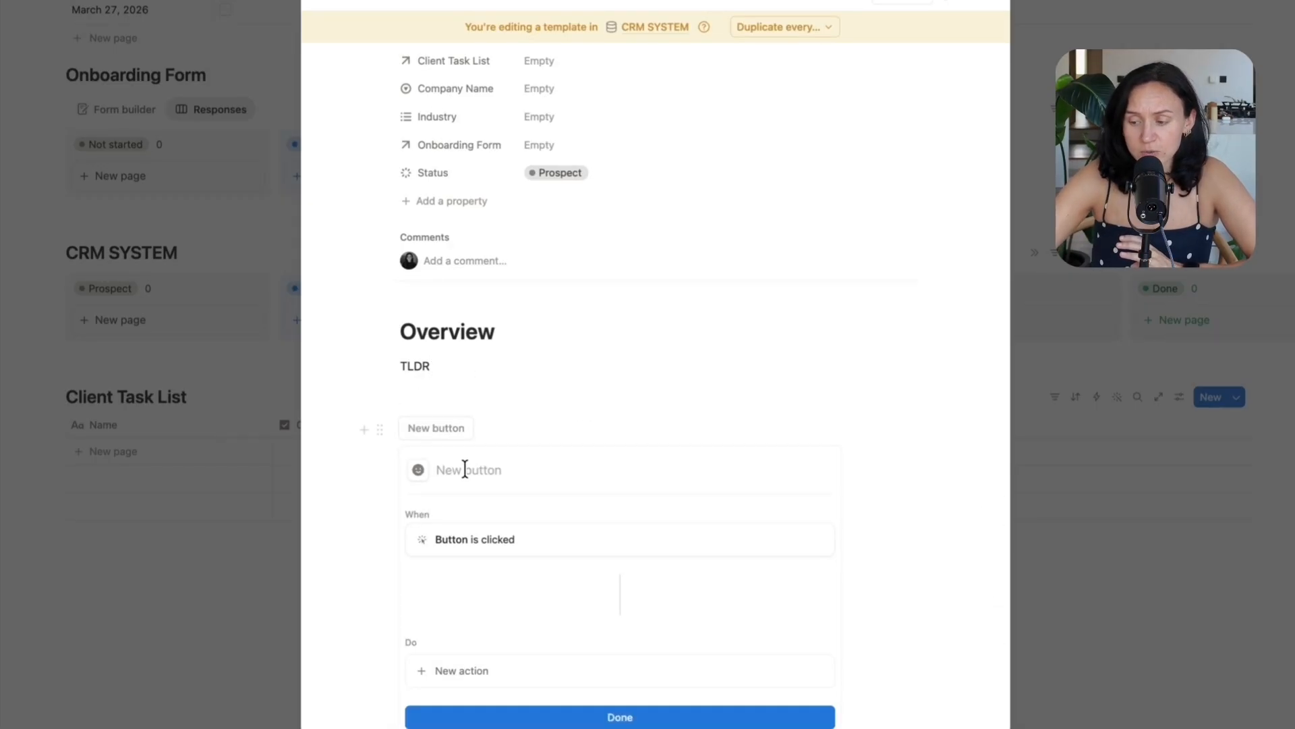
pyautogui.write('Onboarding Tasks')
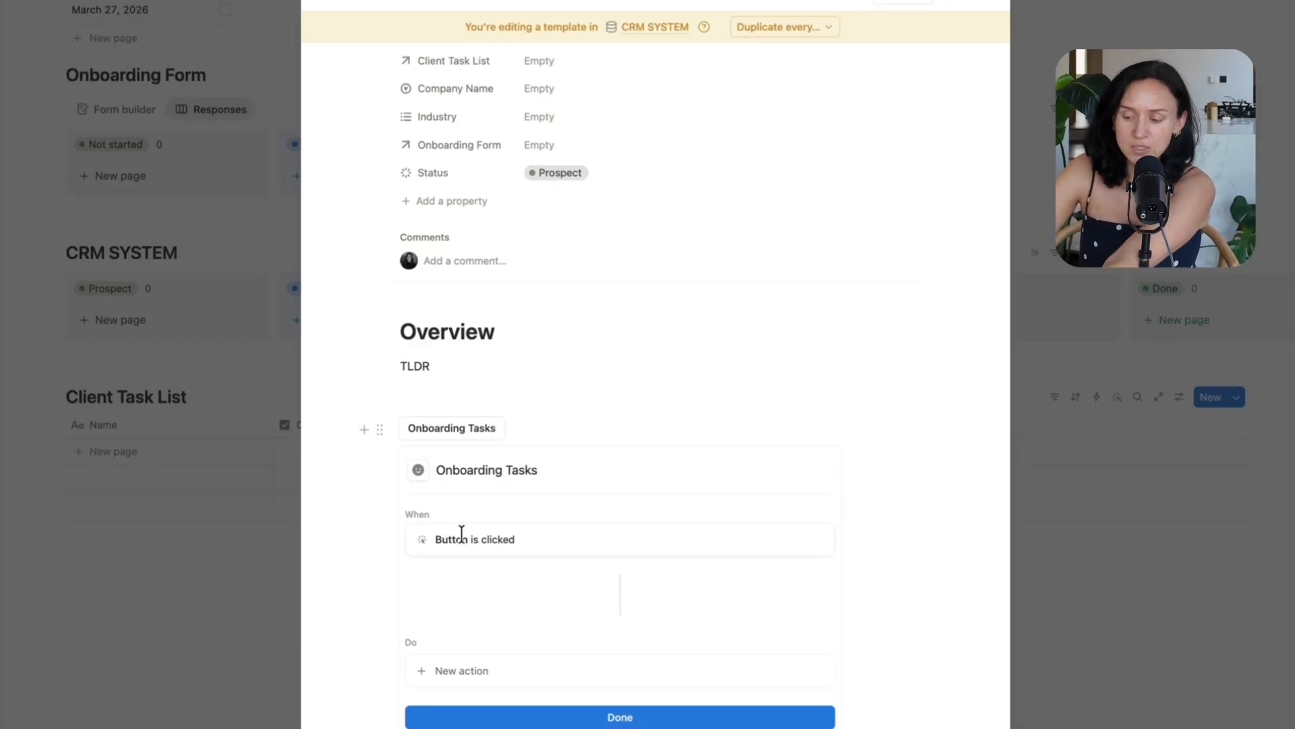
# Give the Onboarding Tasks button an action that adds a page named Invoicing Information to Client Task List
pyautogui.scroll(-2, 462, 538)
pyautogui.click(444, 597)
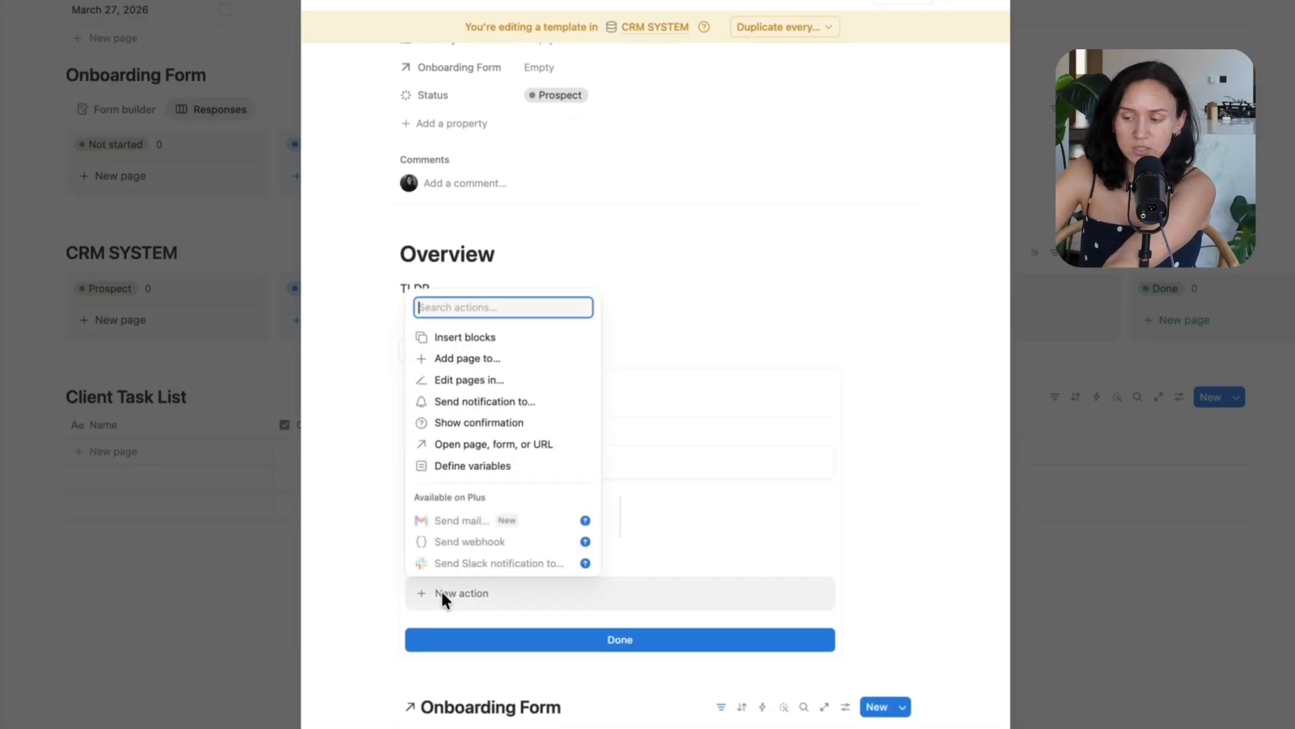
pyautogui.click(487, 358)
pyautogui.click(581, 594)
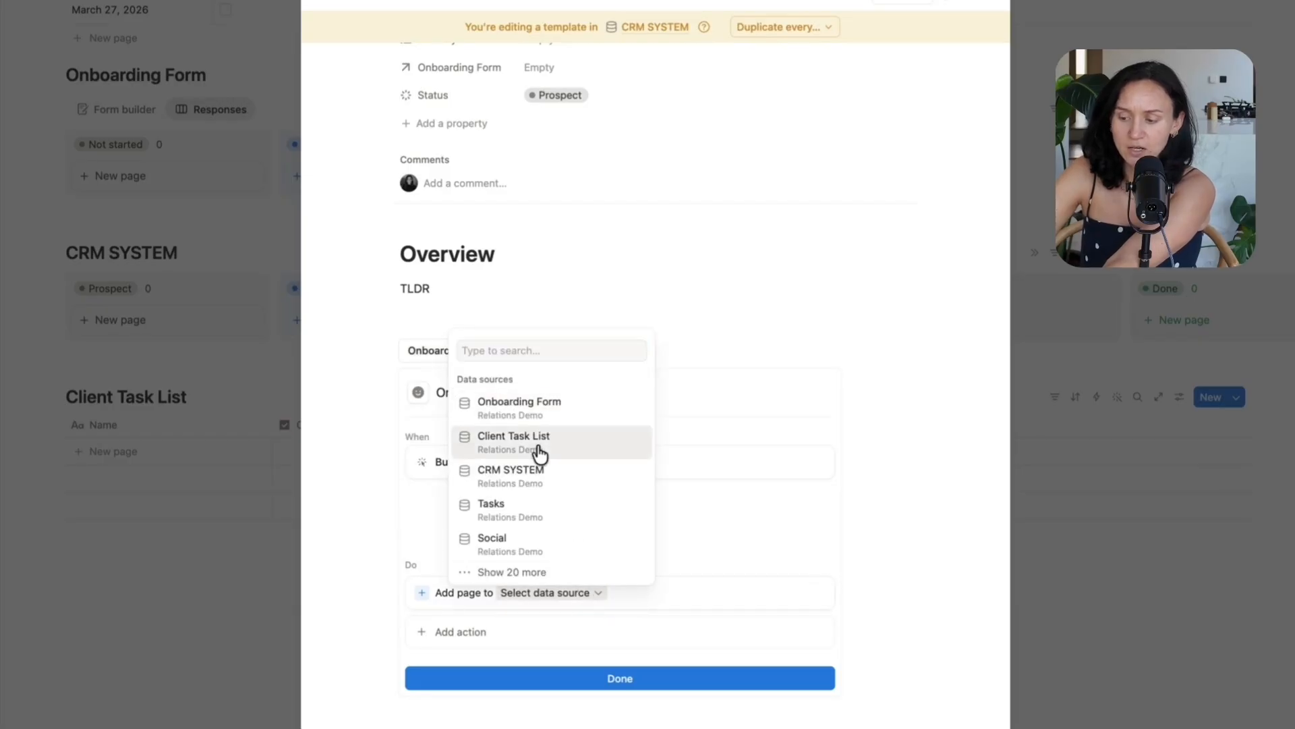
pyautogui.click(534, 445)
pyautogui.scroll(-3, 682, 560)
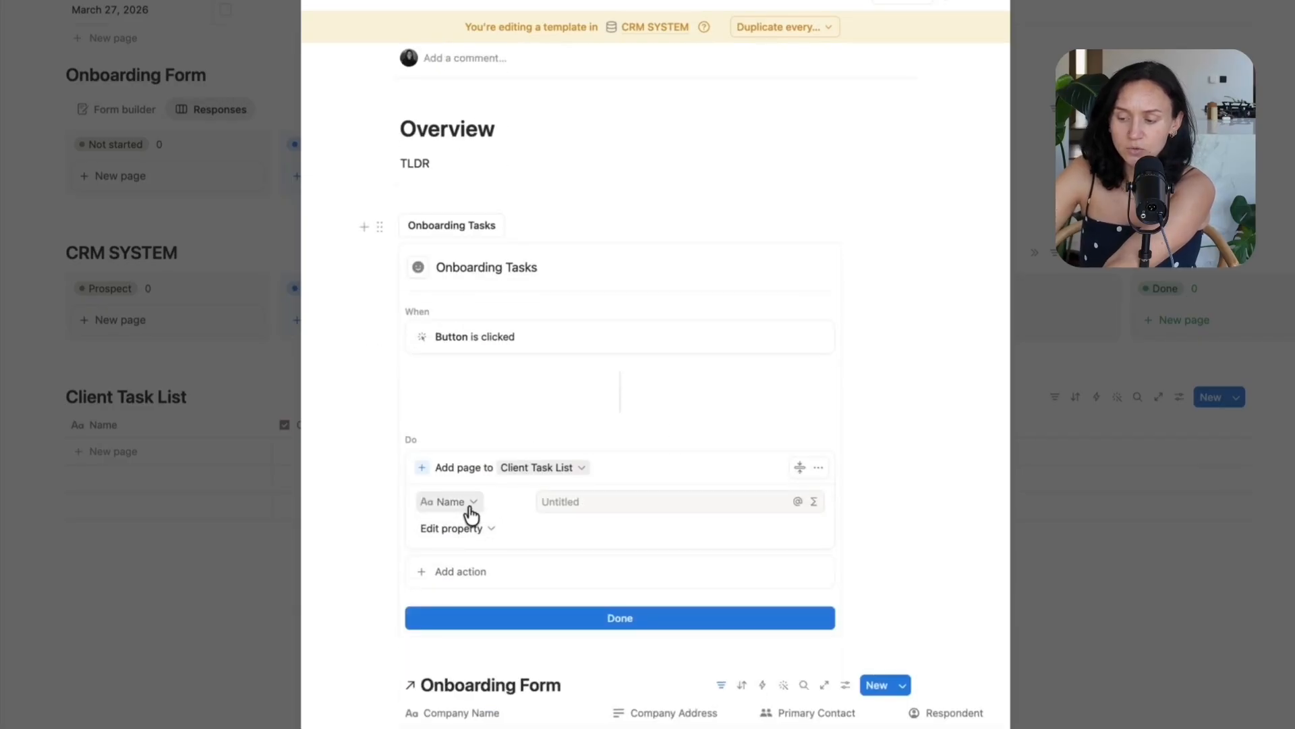
pyautogui.click(571, 494)
pyautogui.write('Invoicing Information')
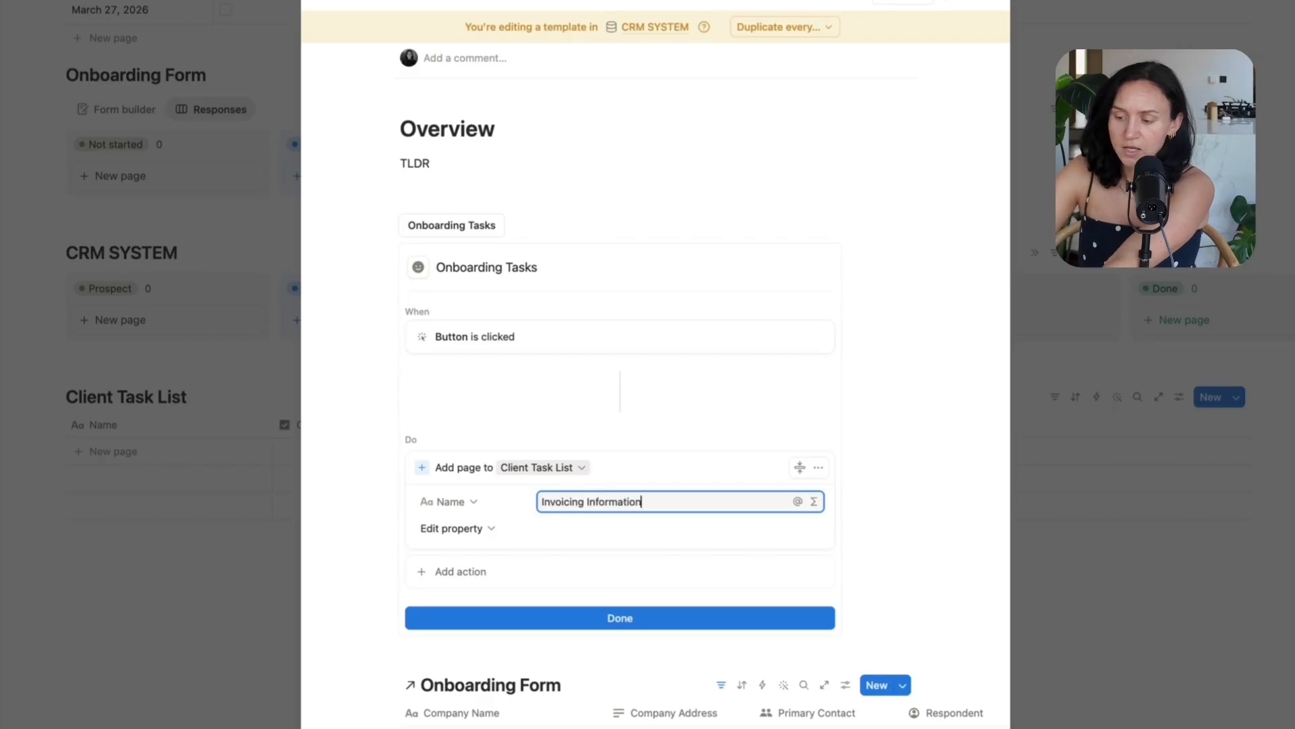
# Add a second button action that adds a page named Get Company Logo's to Client Task List
pyautogui.click(473, 575)
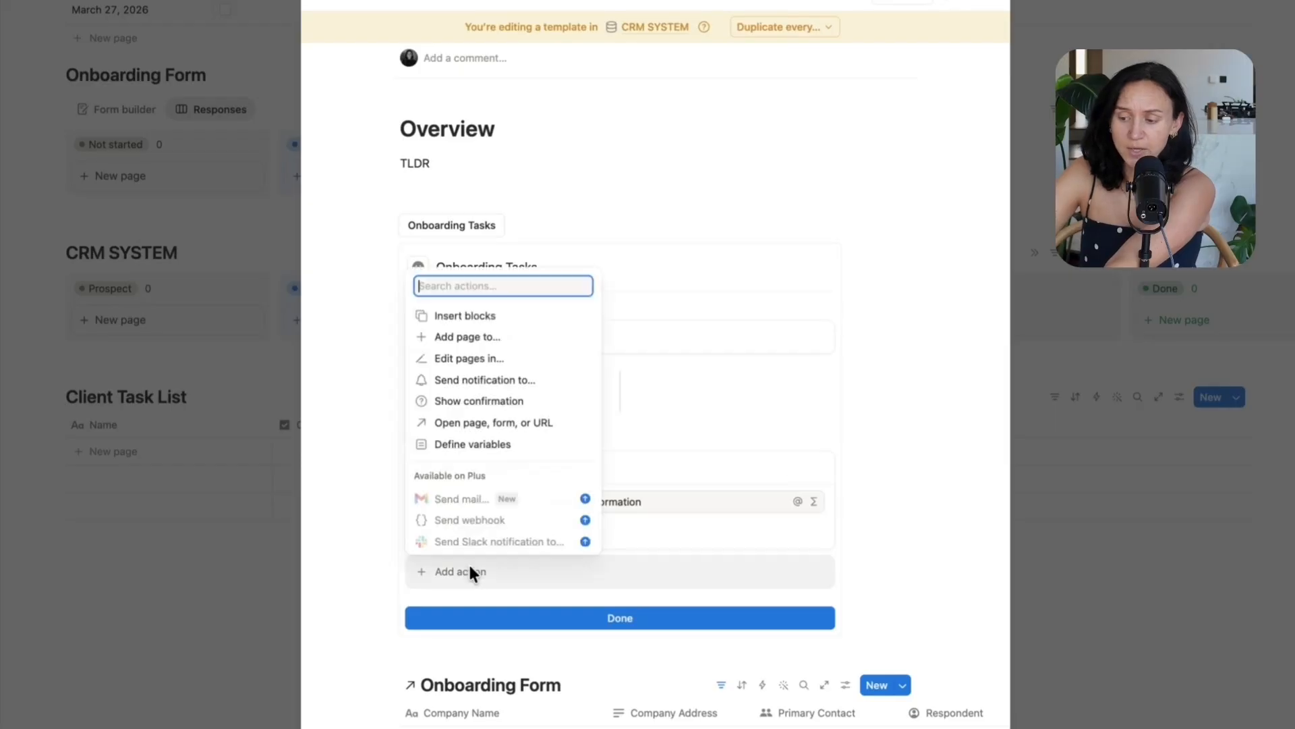
pyautogui.click(489, 341)
pyautogui.click(584, 572)
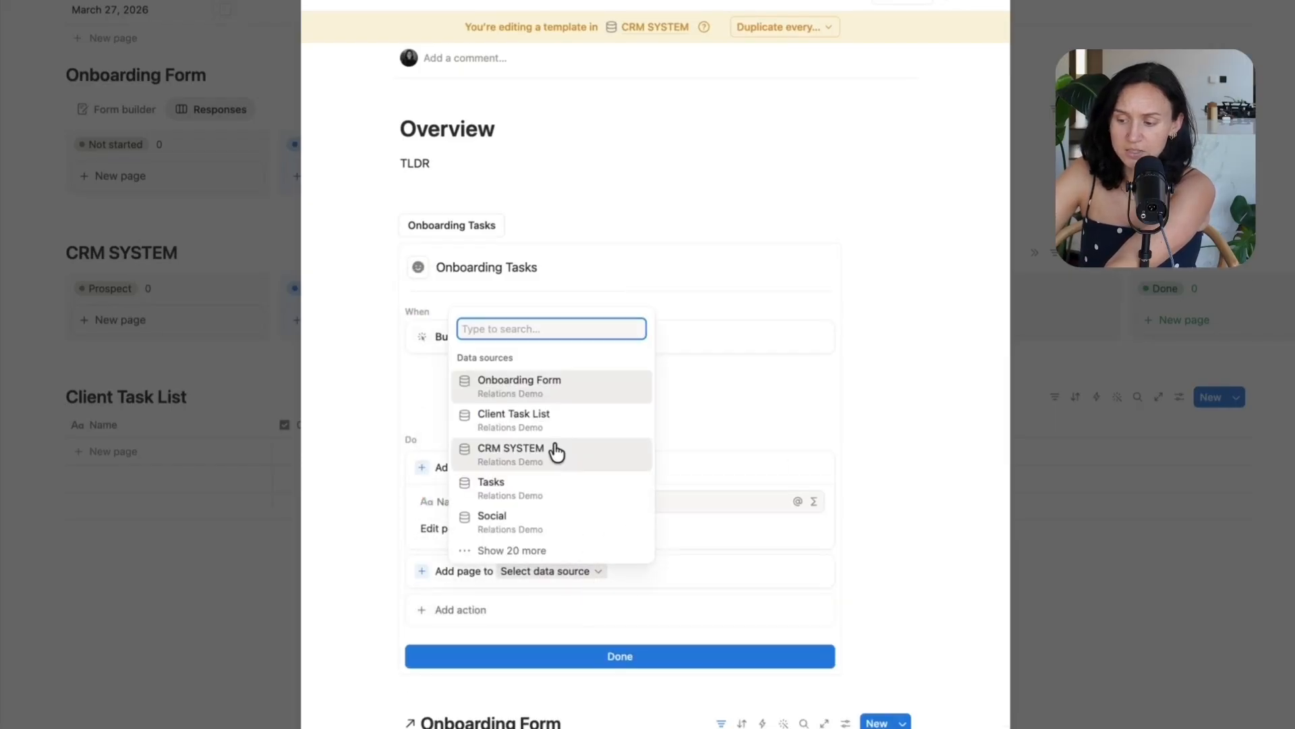
pyautogui.click(538, 417)
pyautogui.click(598, 606)
pyautogui.write('Get Company Lgo')
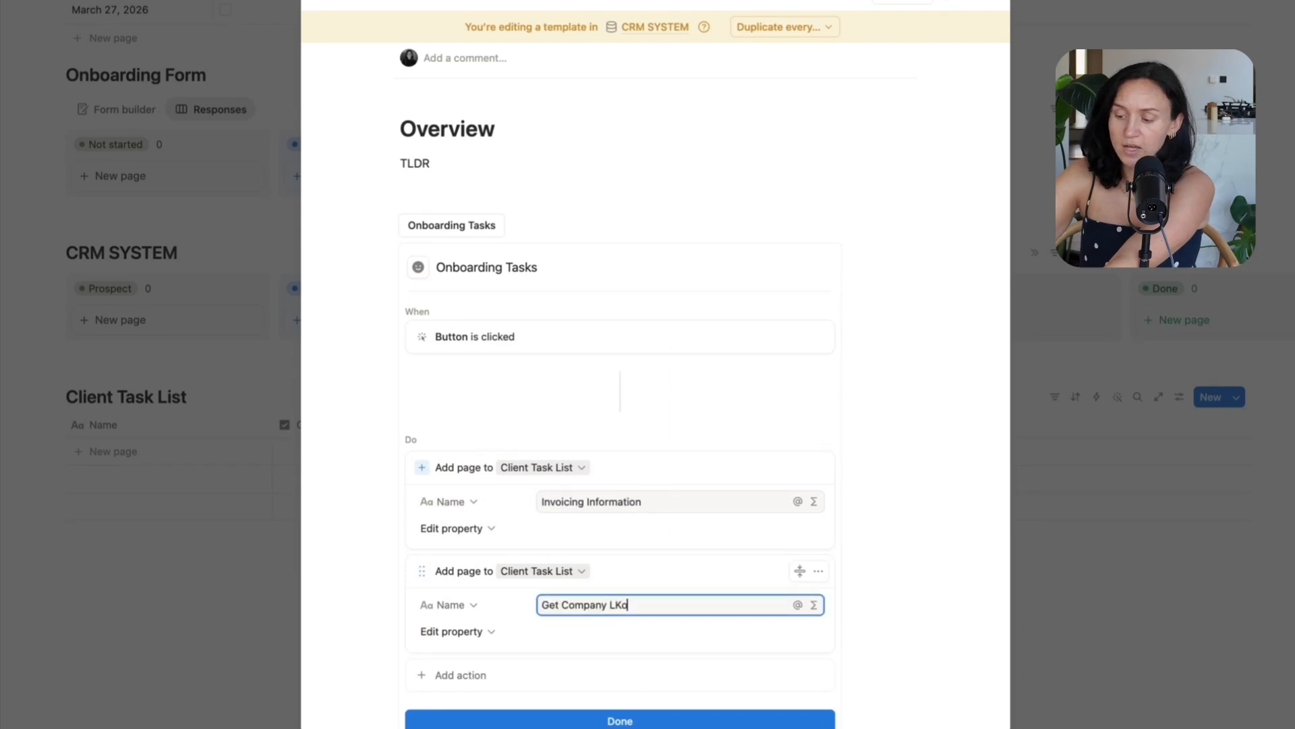
pyautogui.press('BackSpace')
pyautogui.press('BackSpace')
pyautogui.write('ogo\\')
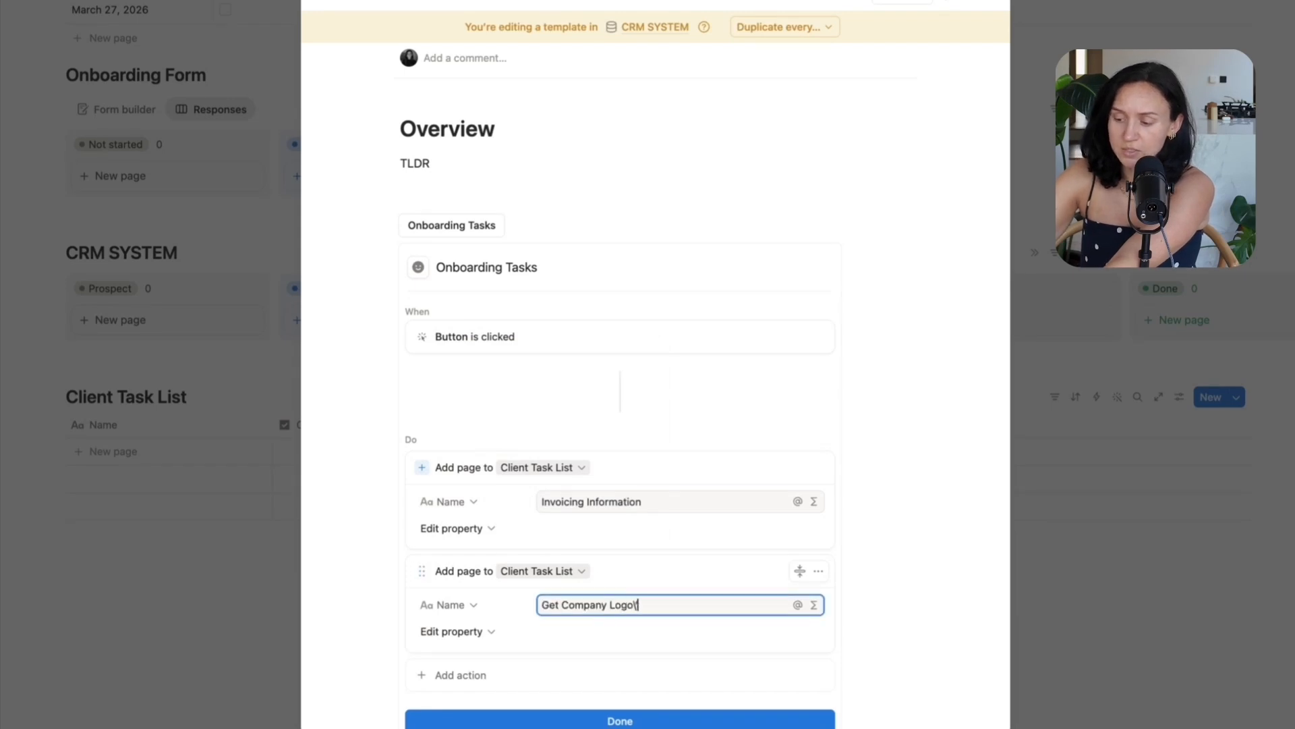
pyautogui.write('s')
# Set the CRM SYSTEM property of the Invoicing Information action to This page
pyautogui.scroll(-2, 593, 390)
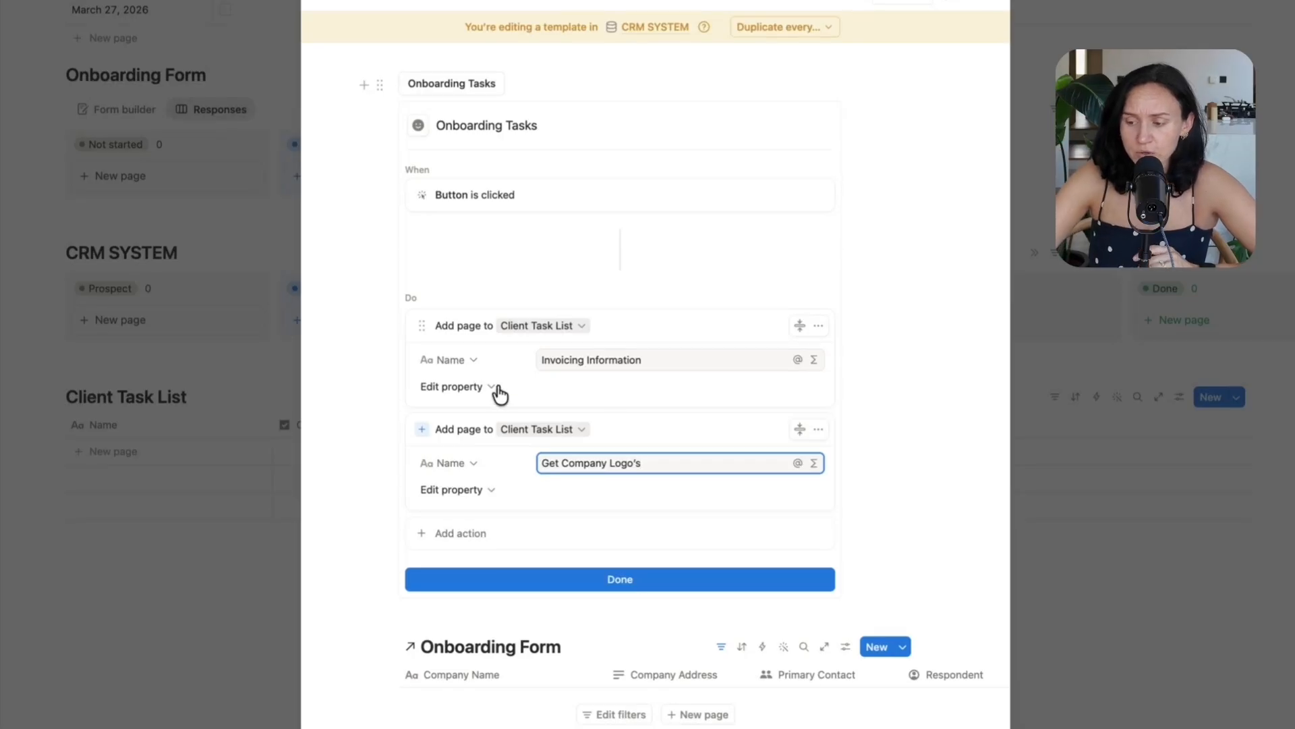
pyautogui.click(472, 389)
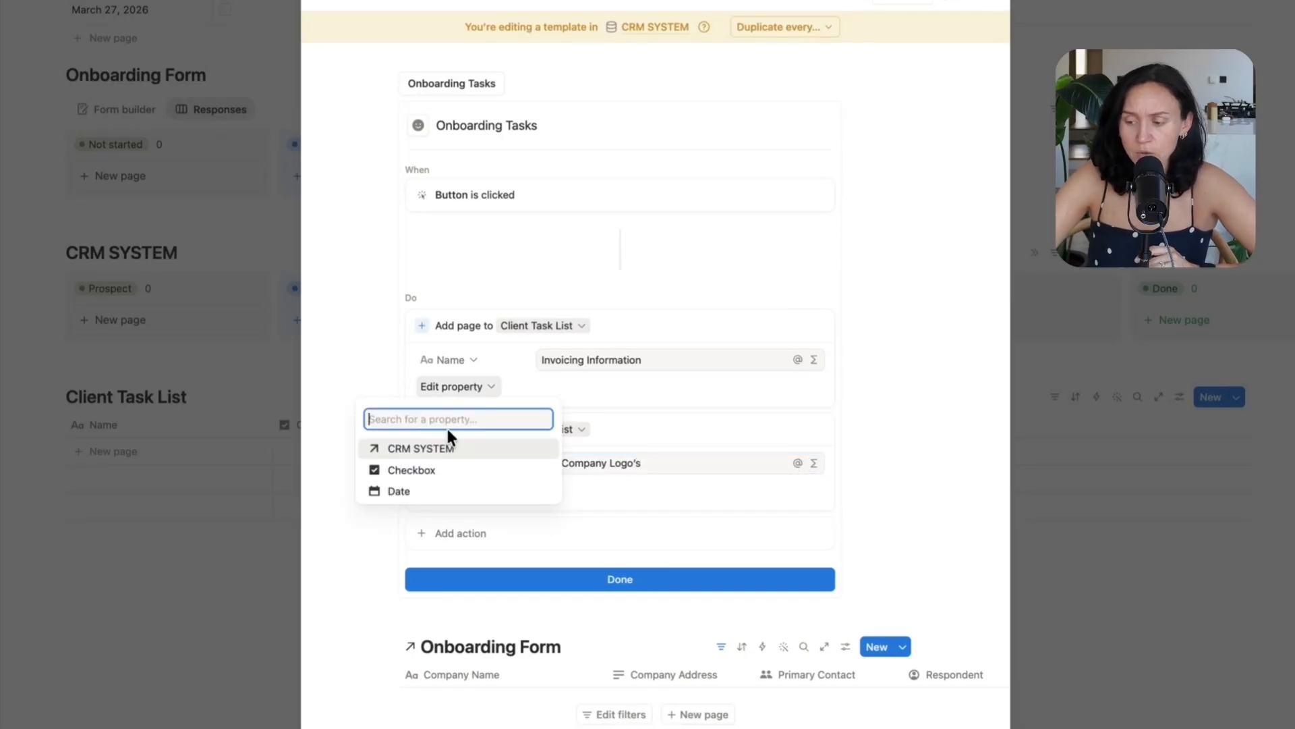
pyautogui.click(451, 449)
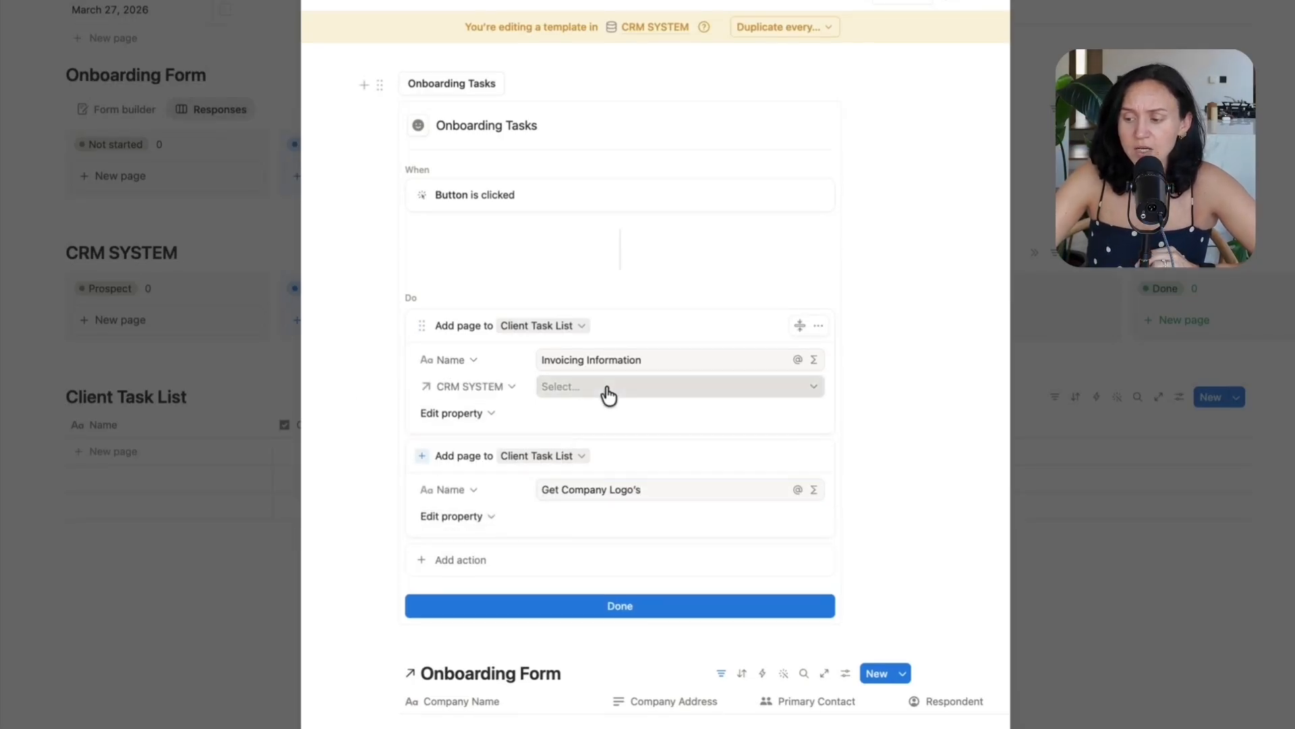
pyautogui.click(607, 390)
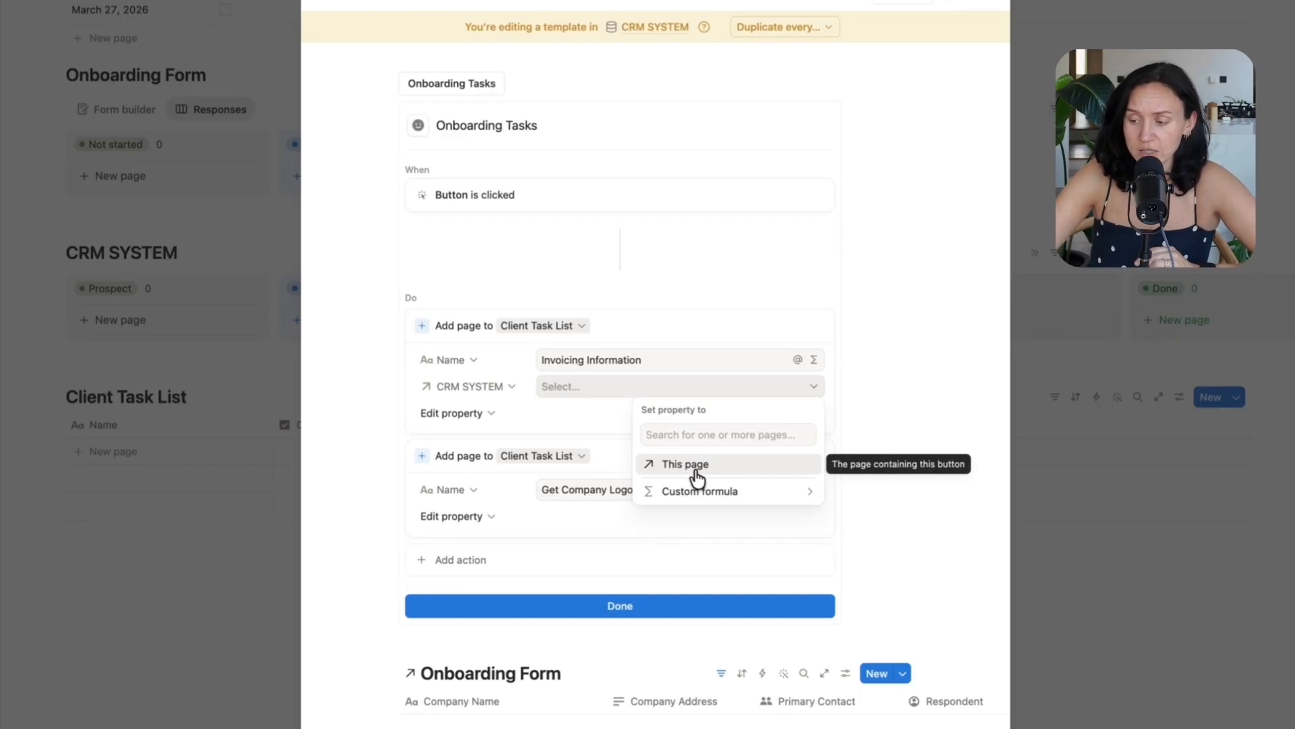
pyautogui.click(698, 475)
pyautogui.click(500, 520)
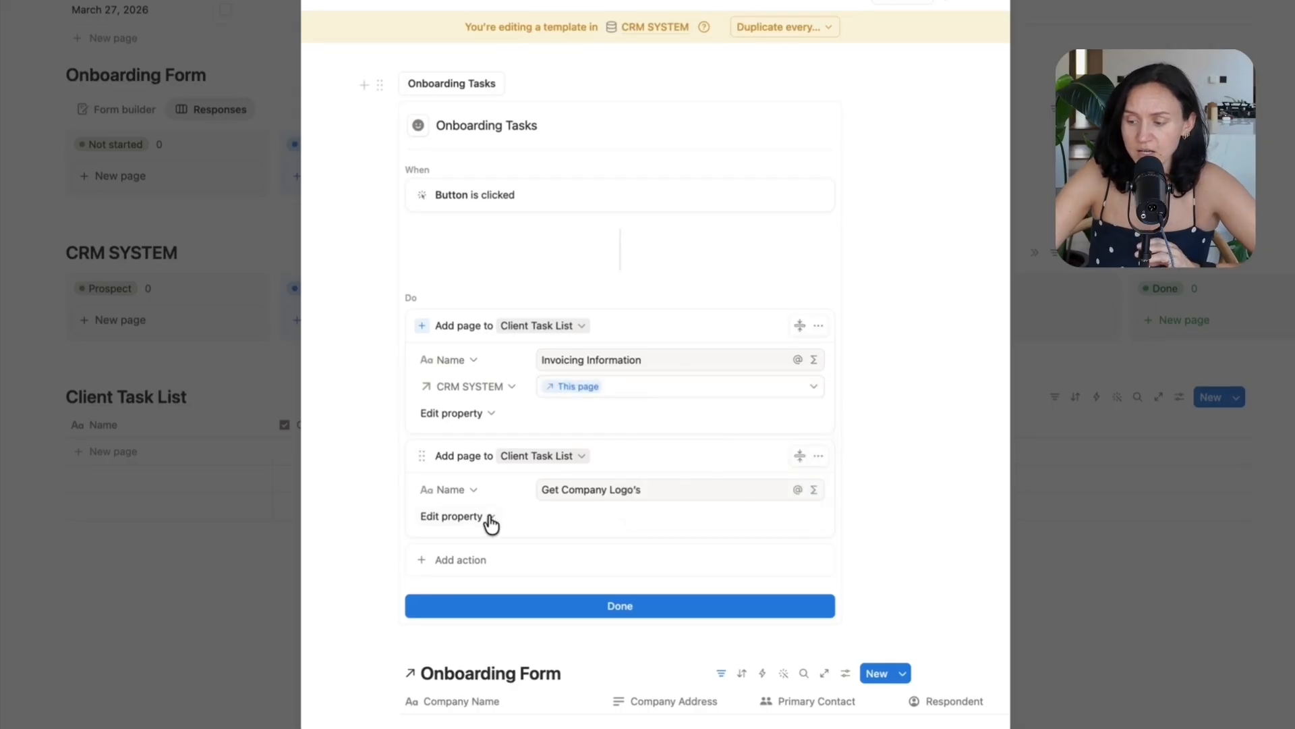
# Set the CRM SYSTEM property of the Get Company Logo's action to This page and save the button
pyautogui.click(491, 516)
pyautogui.click(476, 579)
pyautogui.click(587, 516)
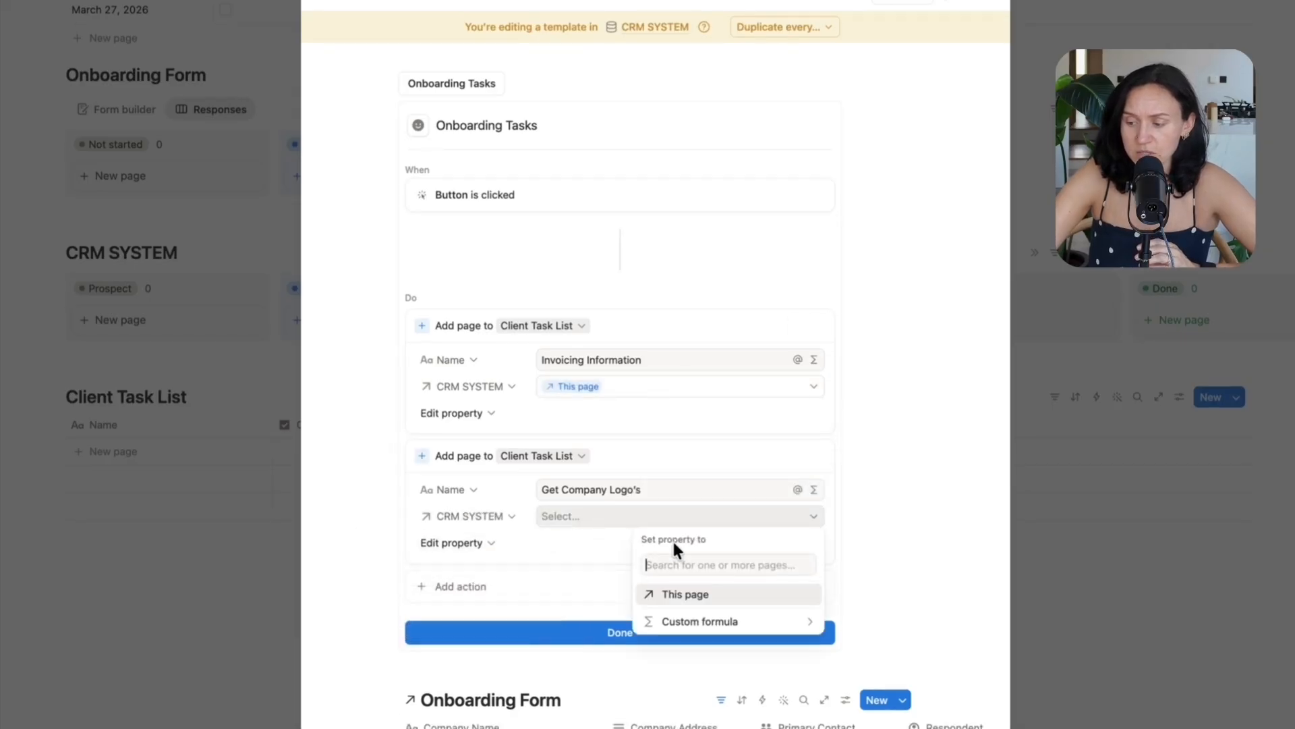
pyautogui.click(684, 595)
pyautogui.click(591, 598)
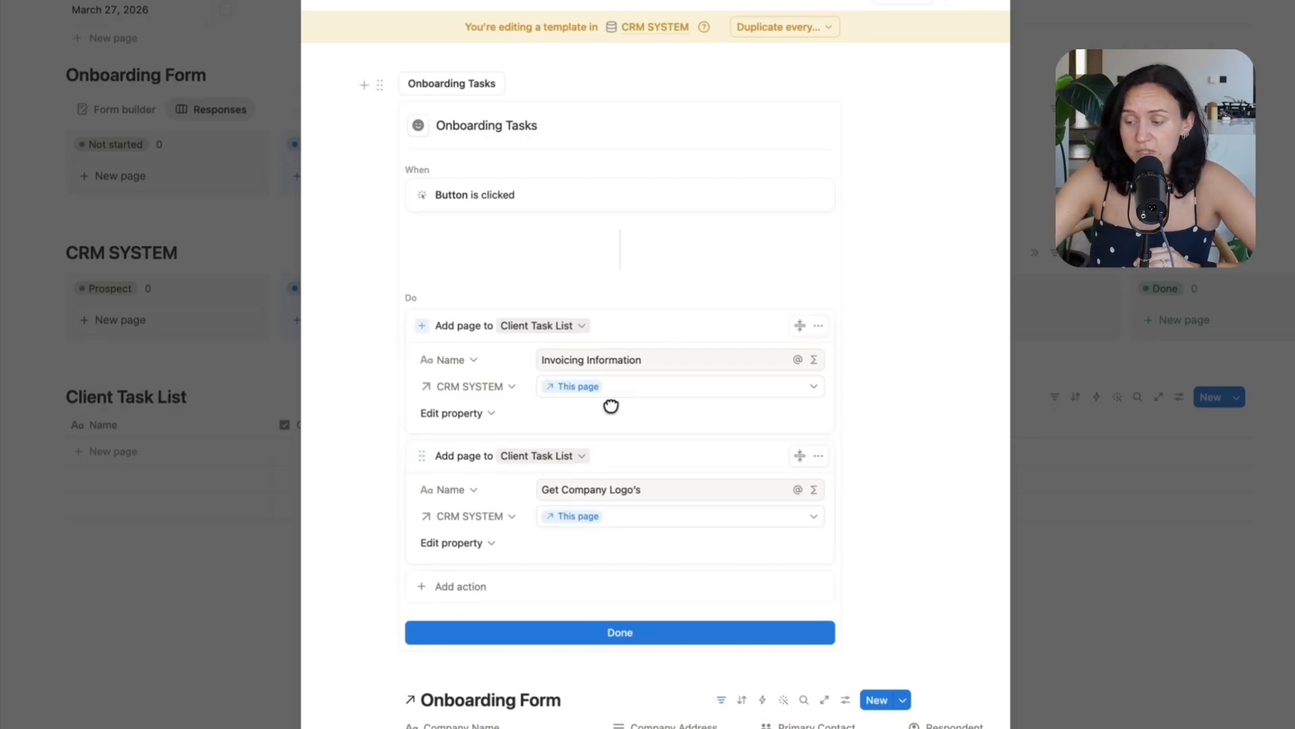
pyautogui.click(634, 632)
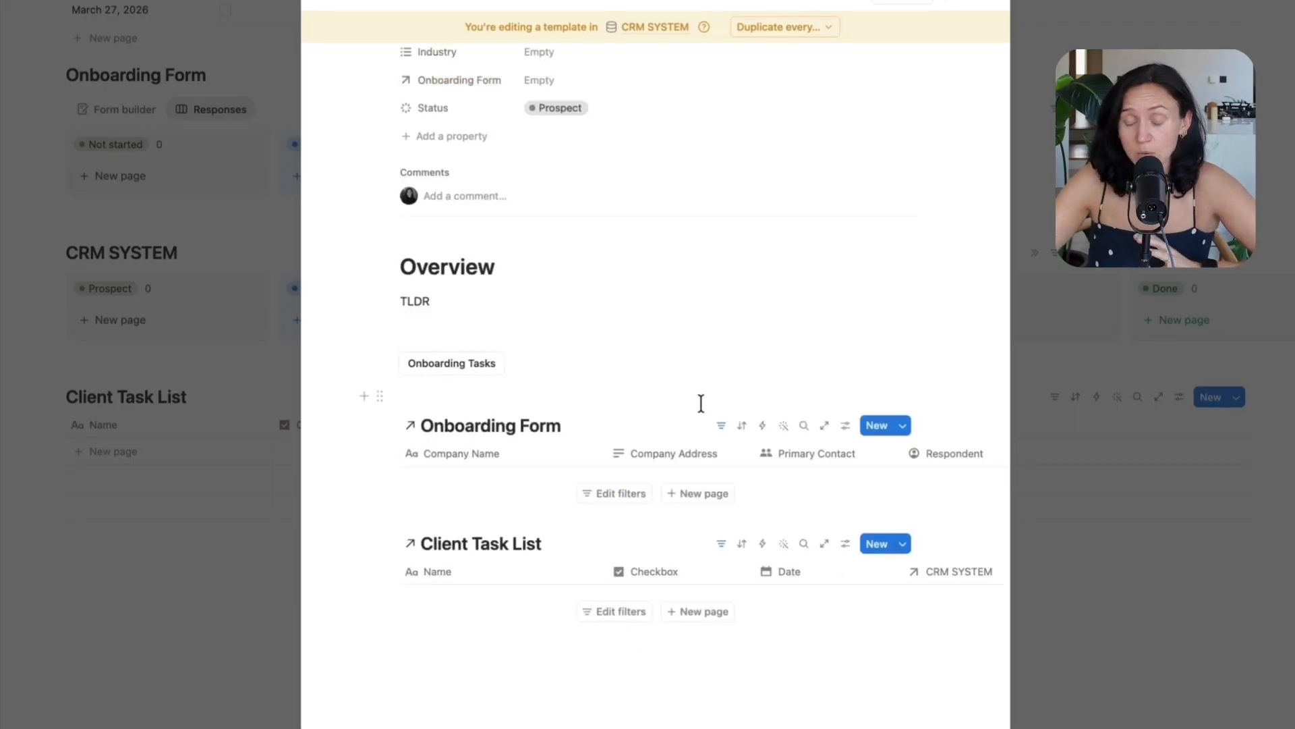
# Close the template and make New Template the default for all views in CRM SYSTEM
pyautogui.scroll(4, 701, 403)
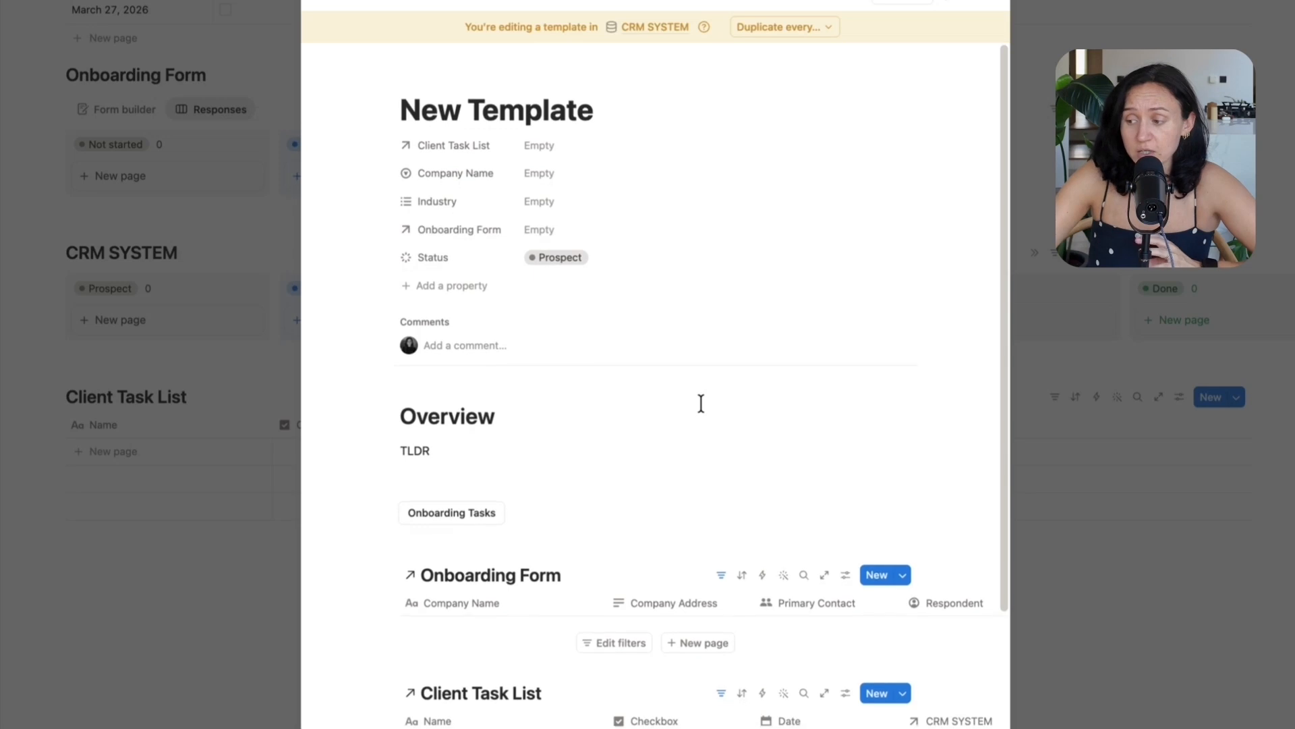
pyautogui.click(1104, 46)
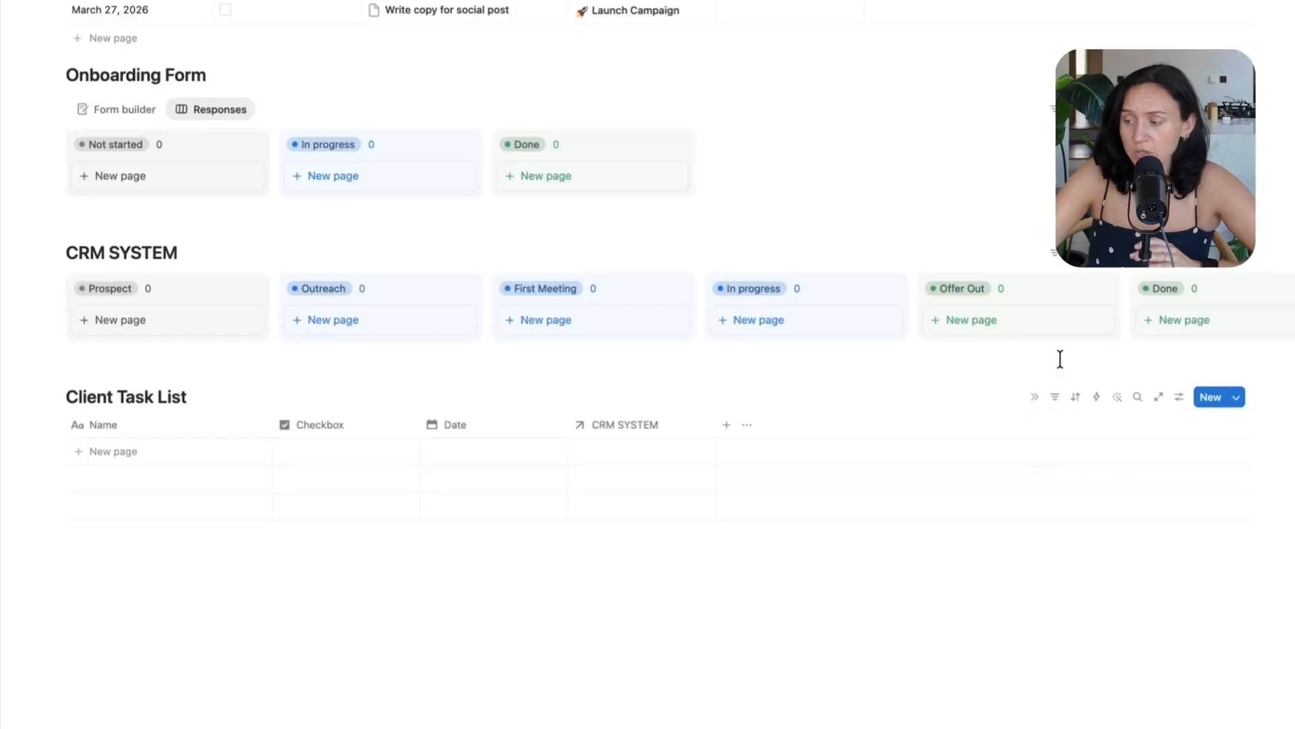
pyautogui.click(1241, 254)
pyautogui.click(1277, 310)
pyautogui.click(1184, 331)
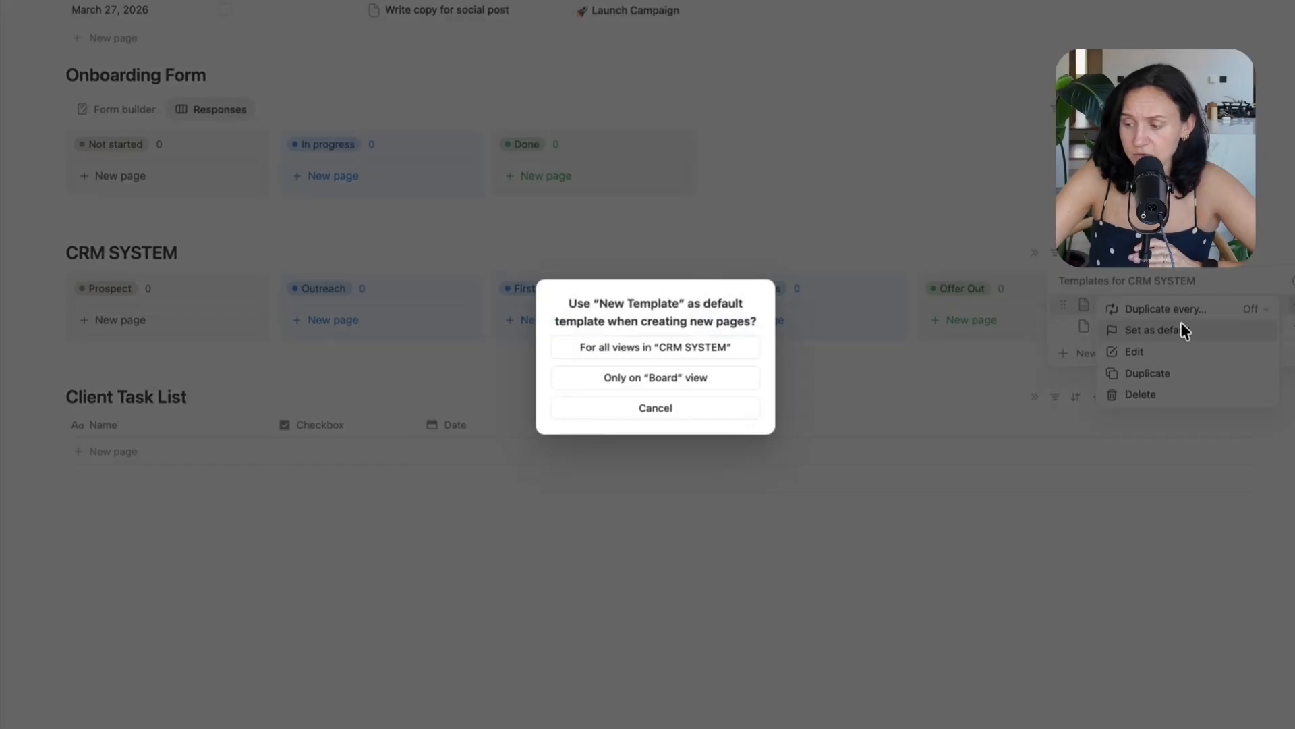
pyautogui.click(658, 348)
pyautogui.click(801, 190)
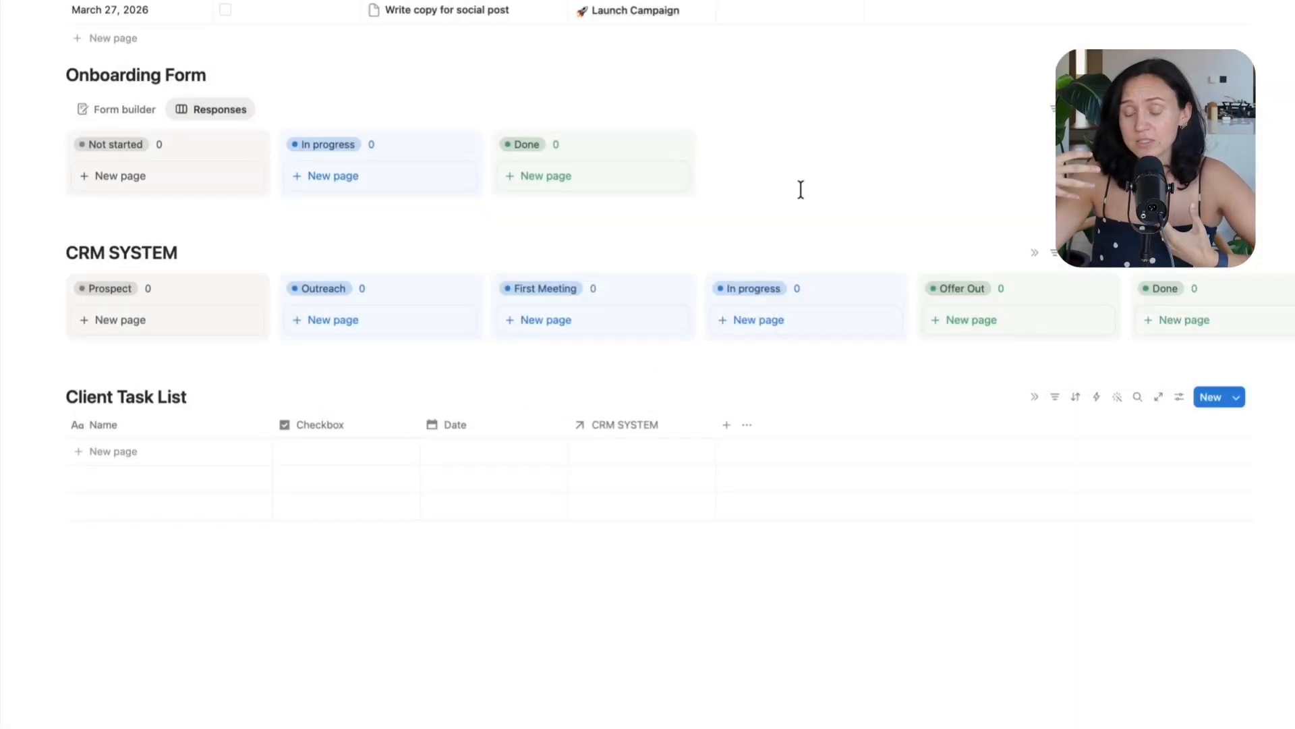
# Create a new page under Prospect on the CRM board and run its Onboarding Tasks button
pyautogui.click(181, 321)
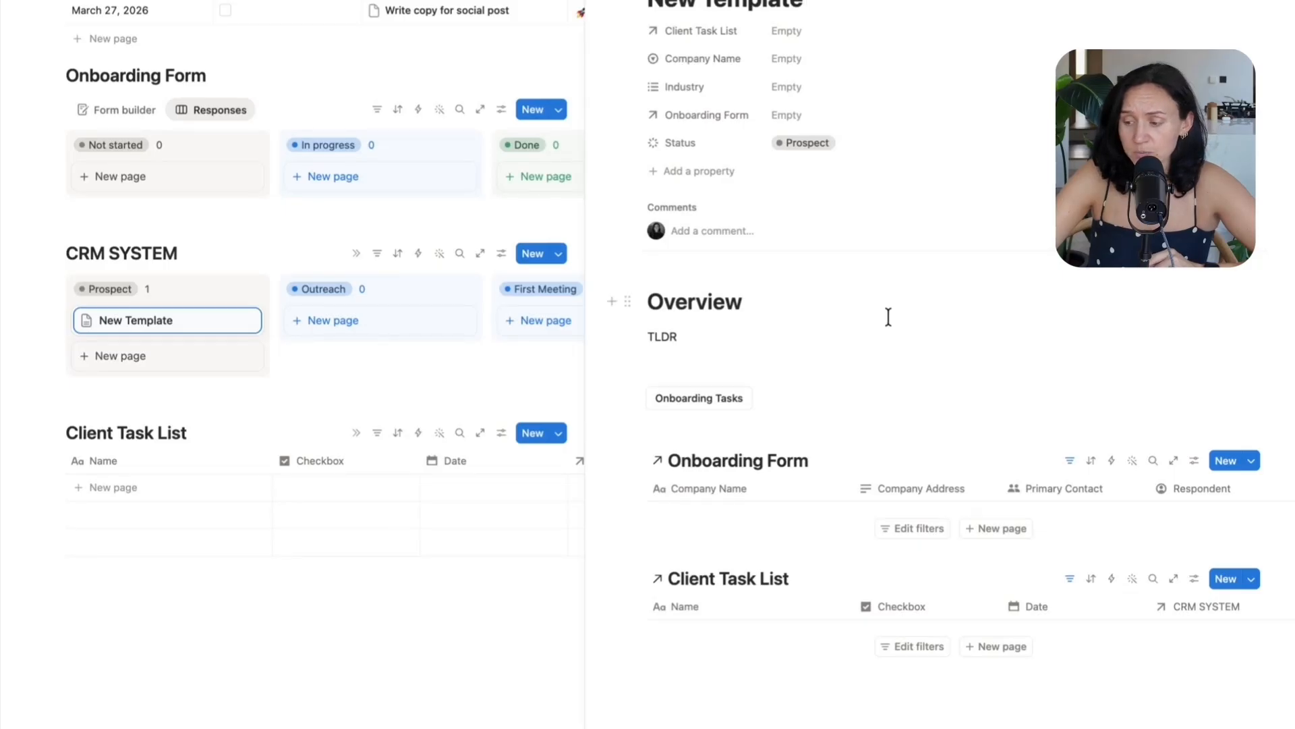
pyautogui.click(720, 398)
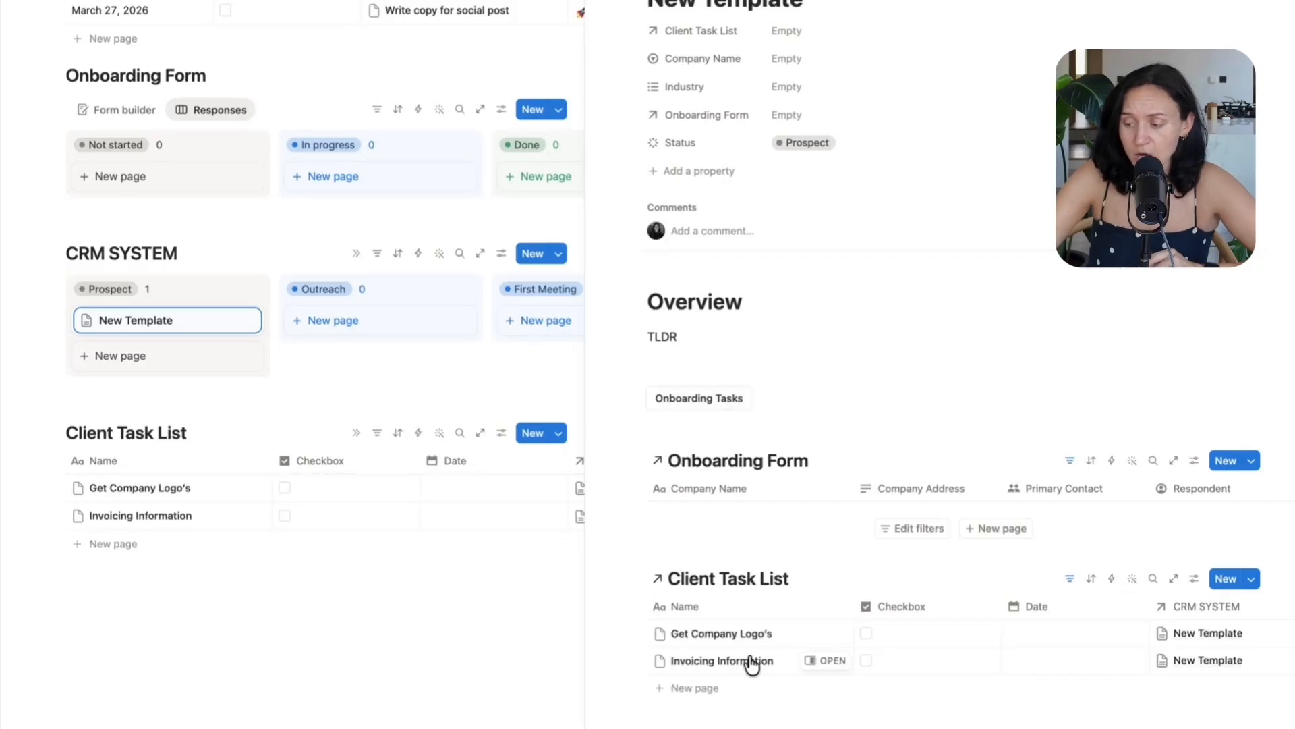
pyautogui.scroll(-1, 904, 708)
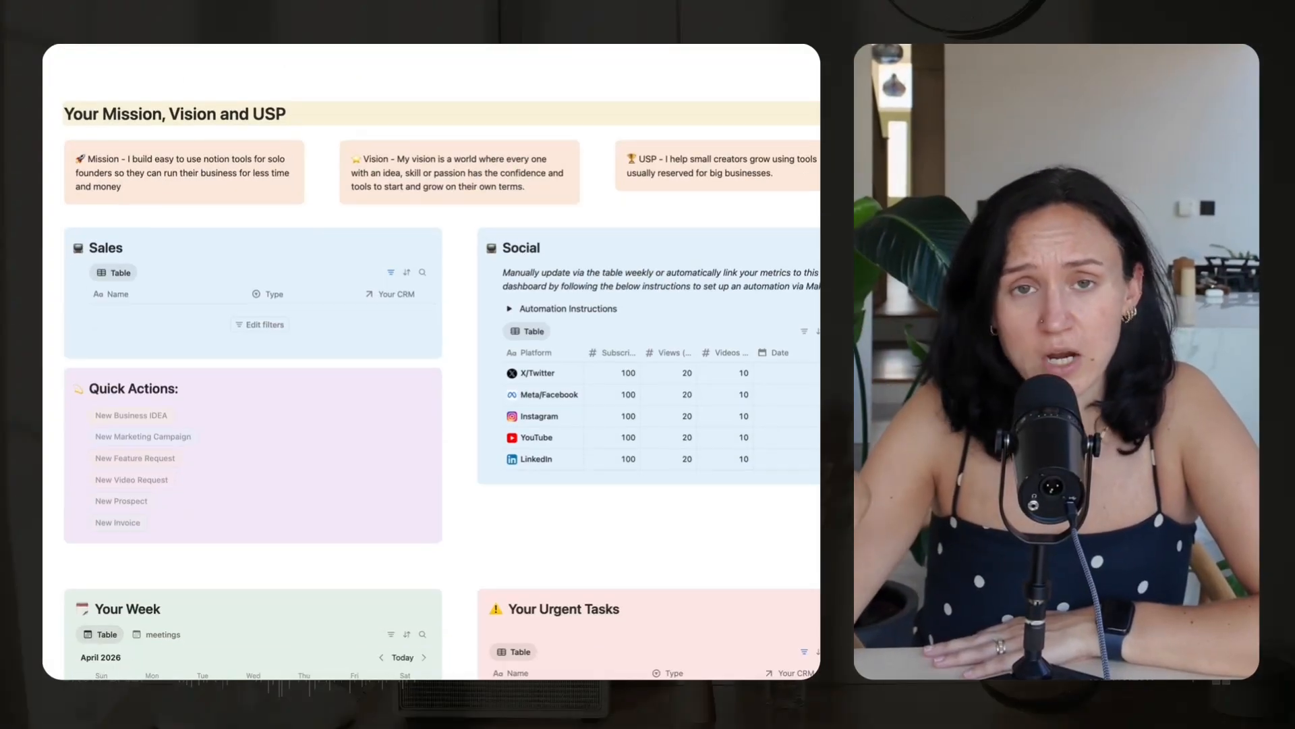
pyautogui.scroll(-13, 432, 361)
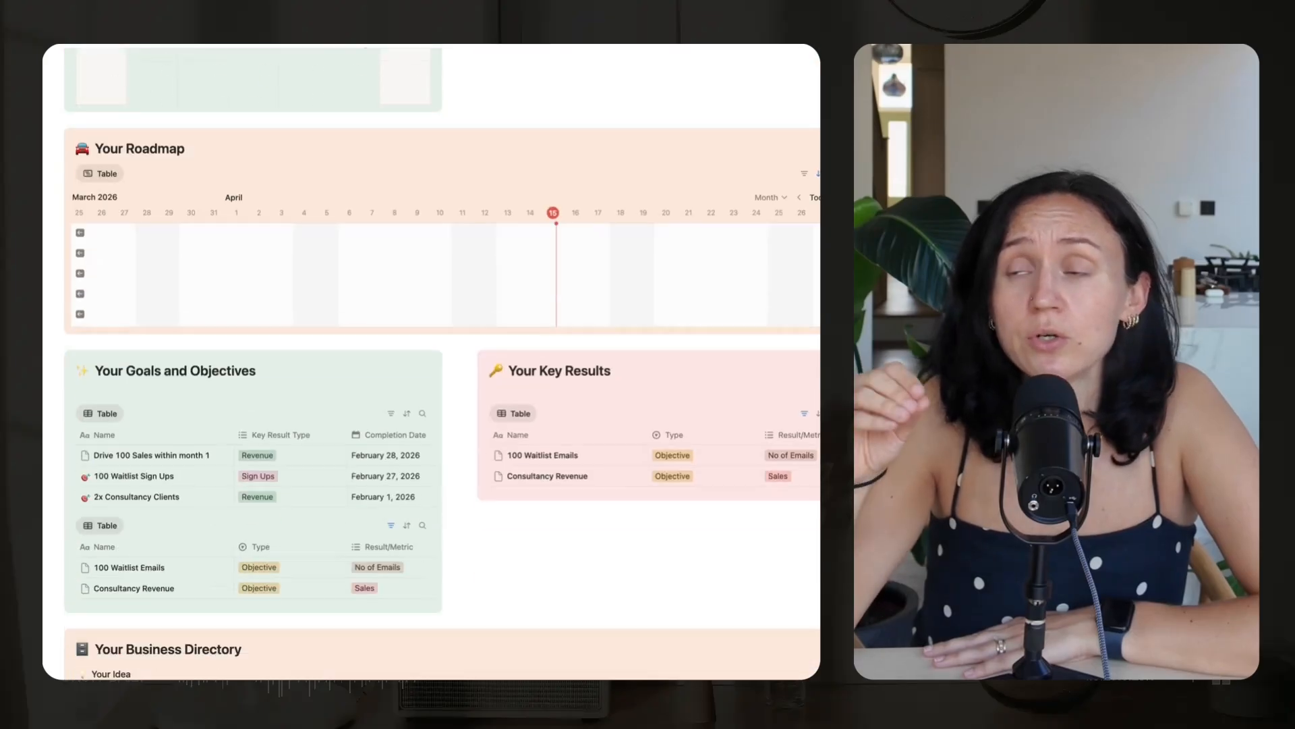
pyautogui.scroll(-5, 122, 369)
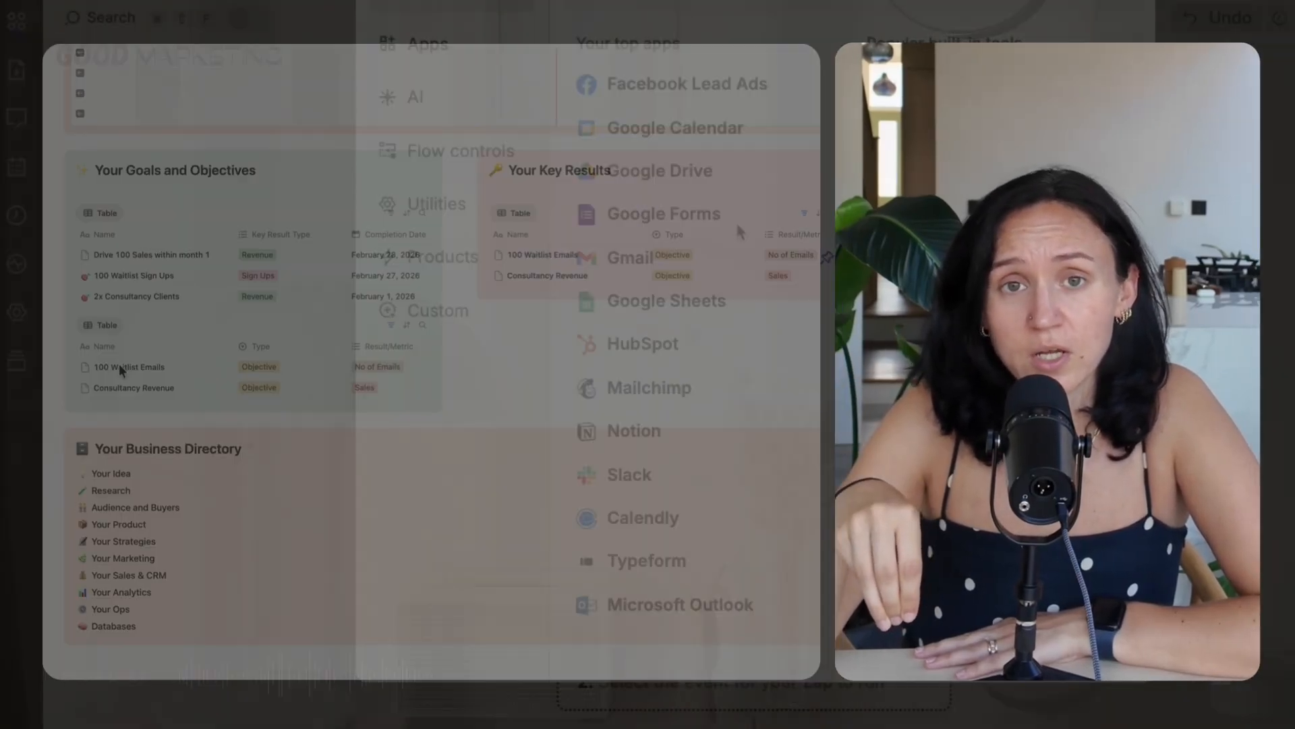